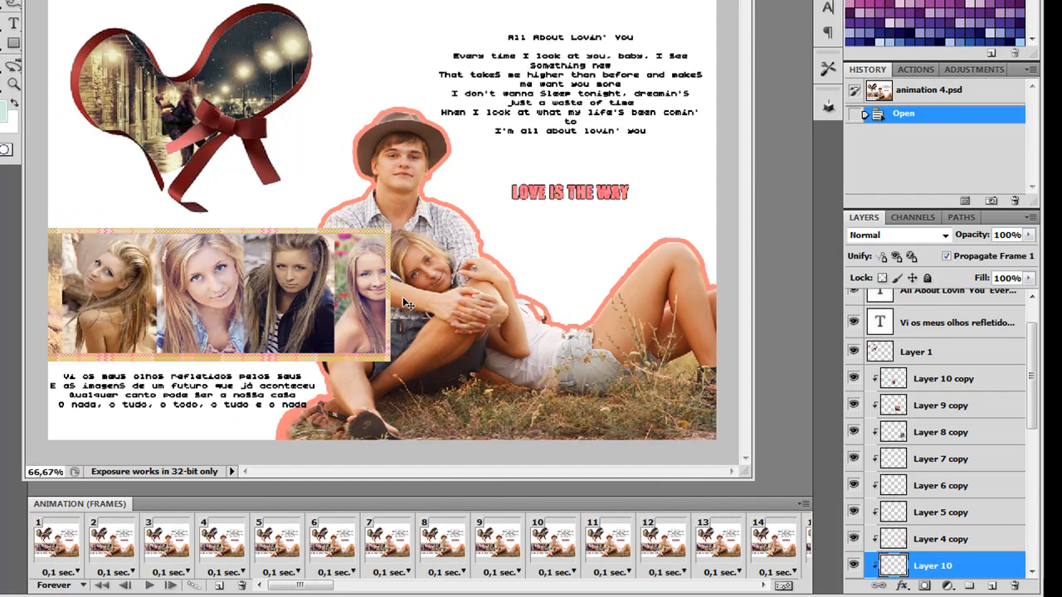
Copy the lyrics from the "All About Lovin' You" text layer in animation 4.psd and return to the Untitled-1 document
{"action": "scroll", "coordinate": [1037, 414], "scroll_direction": "up", "scroll_amount": 2}
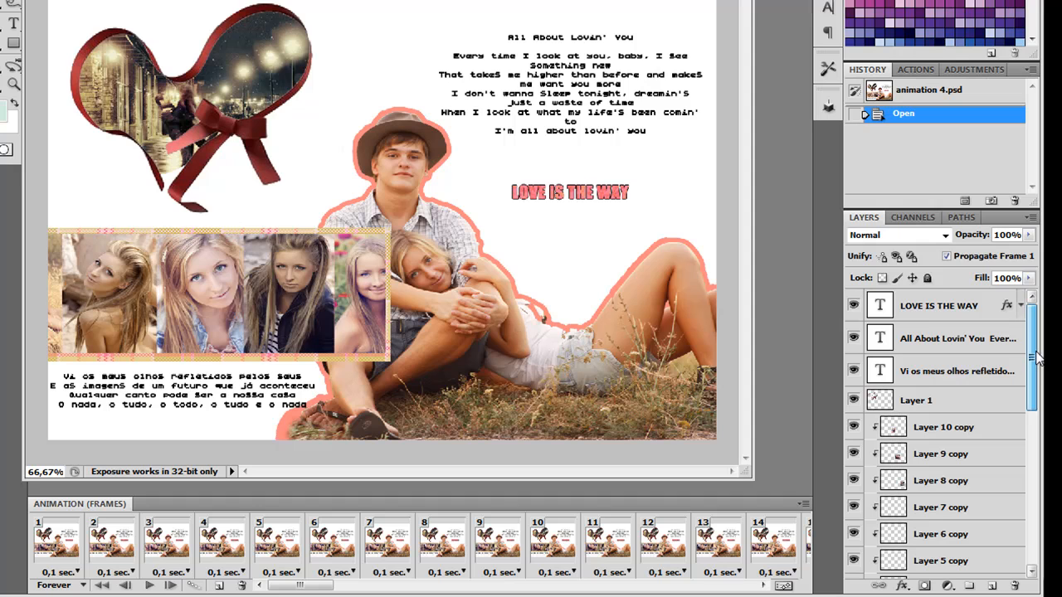
{"action": "left_click", "coordinate": [890, 347]}
{"action": "double_click", "coordinate": [880, 353]}
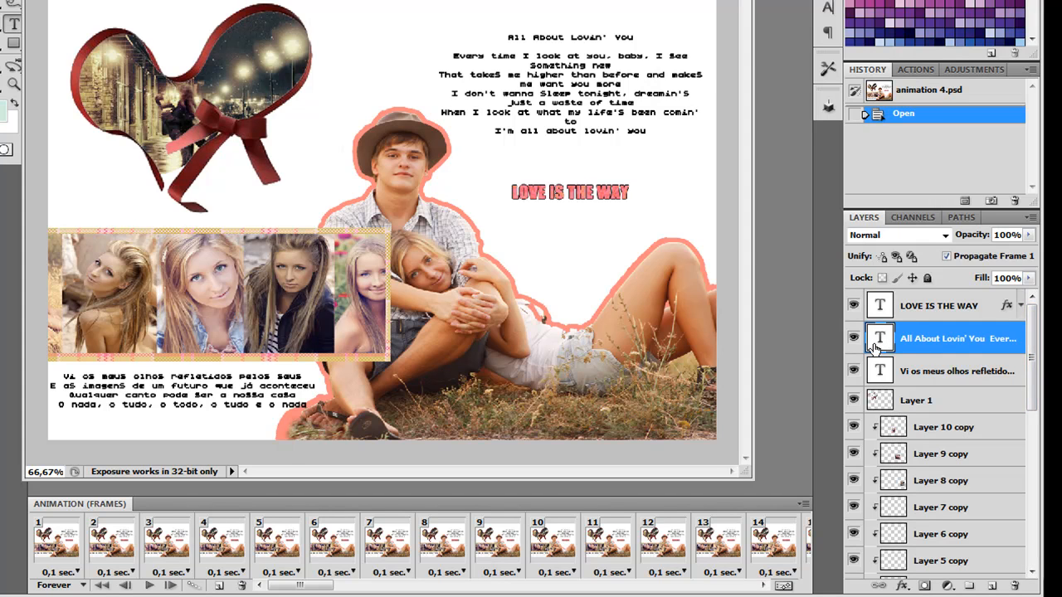
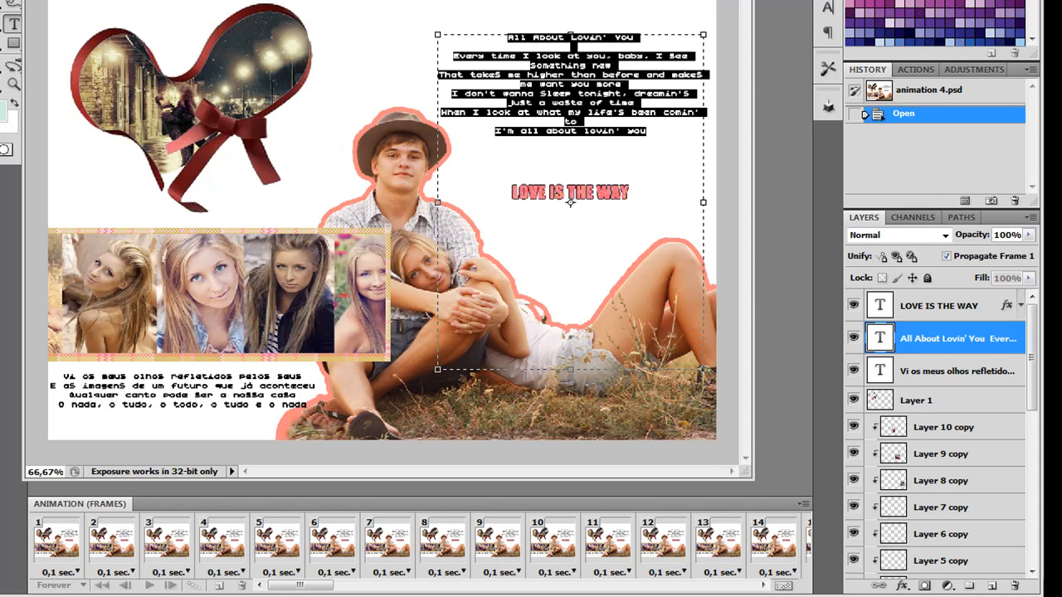
{"action": "left_click", "coordinate": [3, 2]}
{"action": "left_click", "coordinate": [329, 2]}
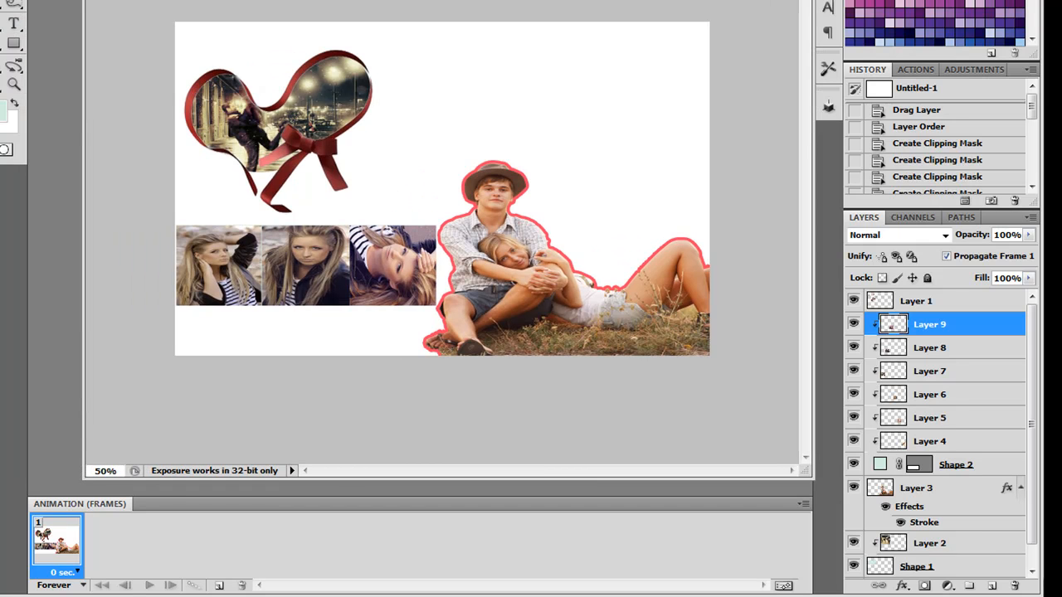
Create a text box above the couple, insert the "All About Lovin' You" lyrics, and shift the text slightly down
{"action": "left_click", "coordinate": [13, 23]}
{"action": "left_click_drag", "start_coordinate": [435, 24], "coordinate": [687, 146]}
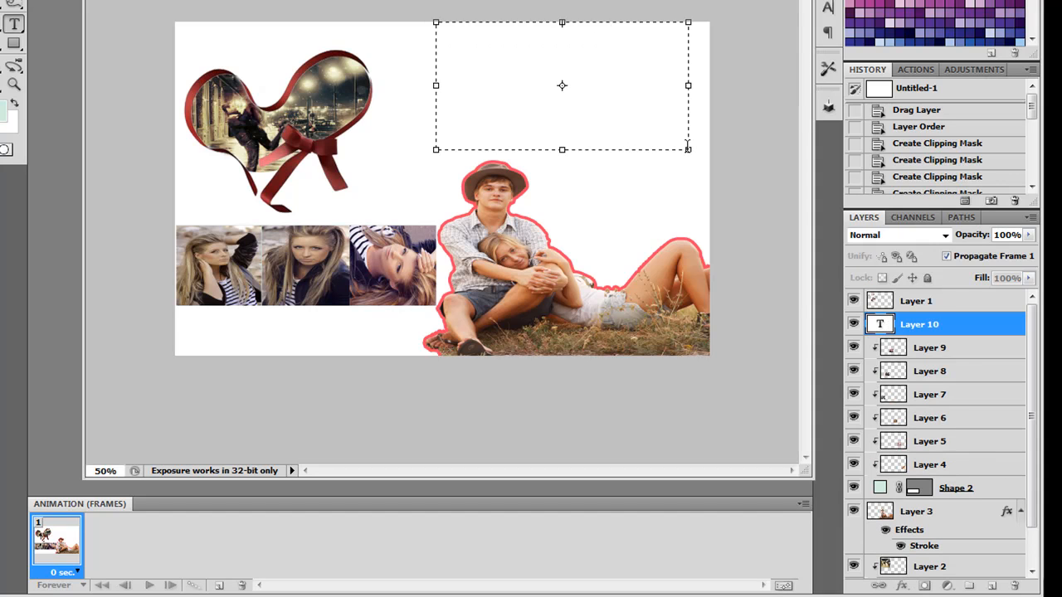
{"action": "type", "text": "All About Lovin' You  Every time I look at you, baby, I see something new That takes me higher than before and makes me want you more I don't wanna sleep tonight, dreamin's just a waste of time When I look at what my life's been comin' to I'm all about lovin' you"}
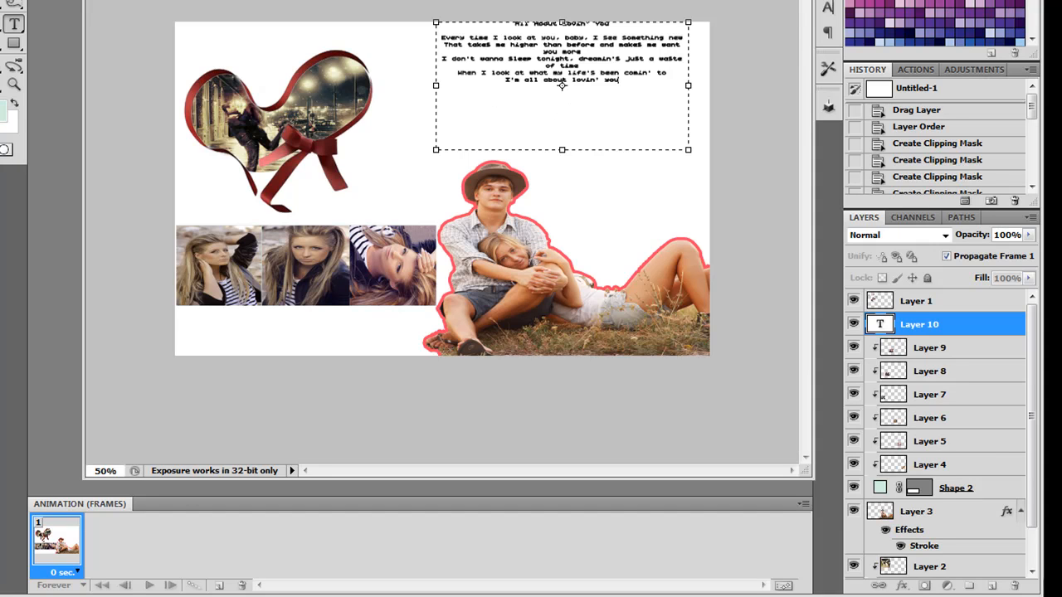
{"action": "key", "text": "ctrl+Return"}
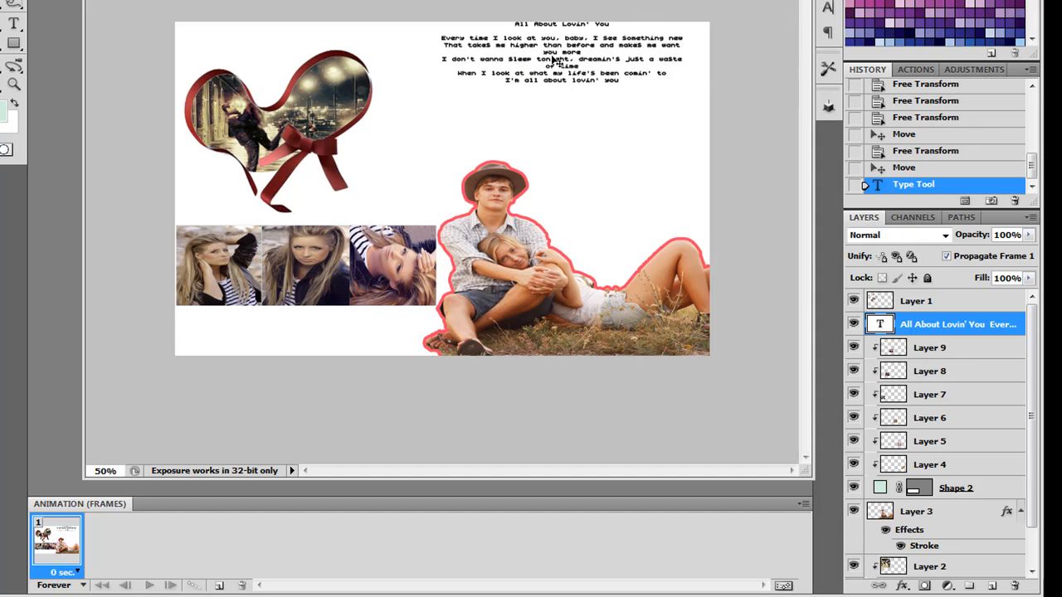
{"action": "left_click_drag", "start_coordinate": [556, 62], "coordinate": [570, 104]}
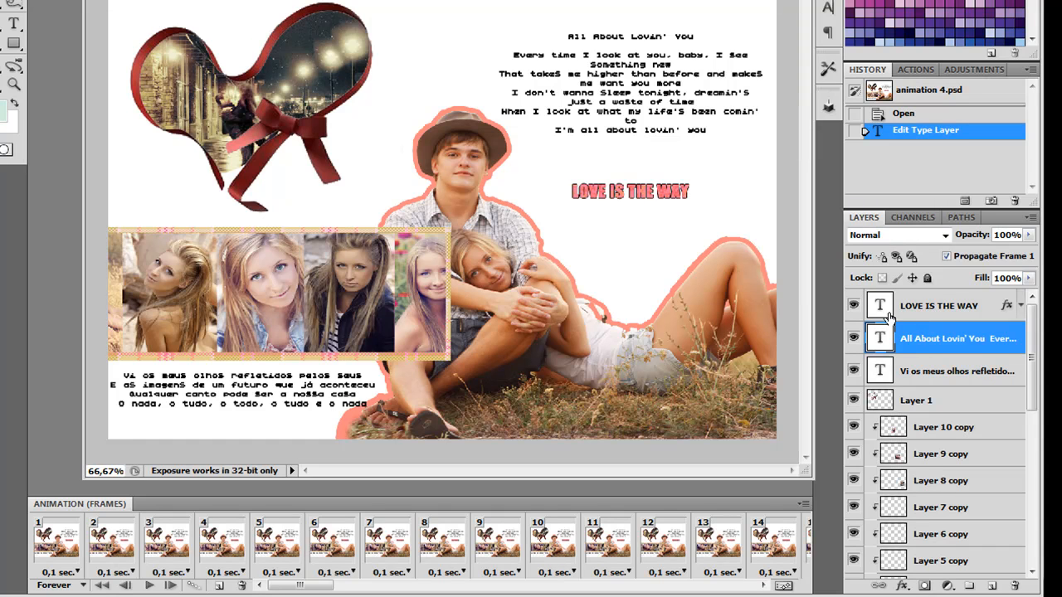
Copy the "LOVE IS THE WAY" text and its layer style from animation 4.psd
{"action": "double_click", "coordinate": [882, 305]}
{"action": "key", "text": "ctrl+c"}
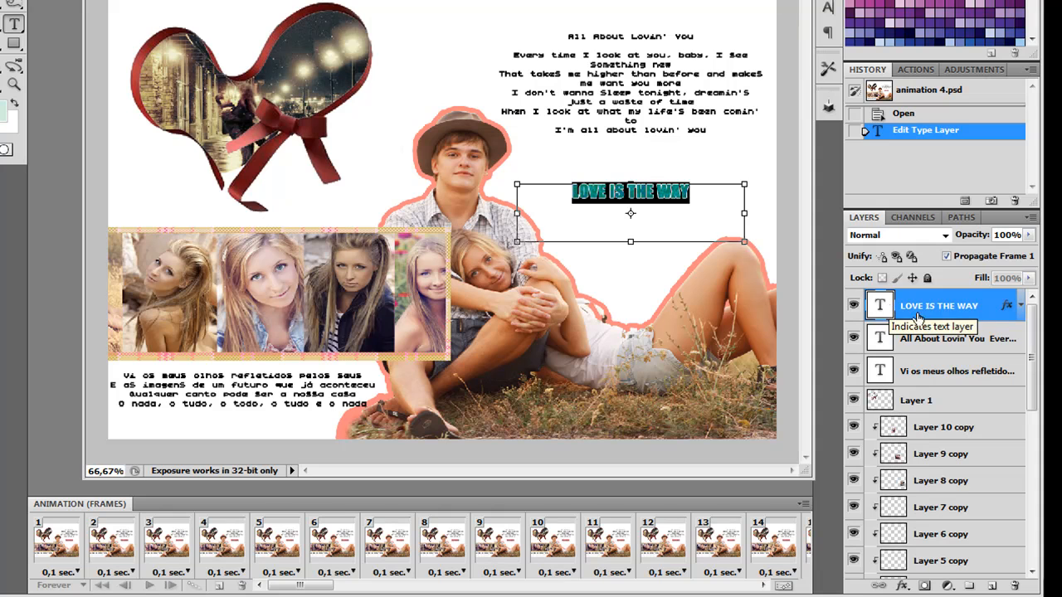
{"action": "left_click", "coordinate": [1004, 308]}
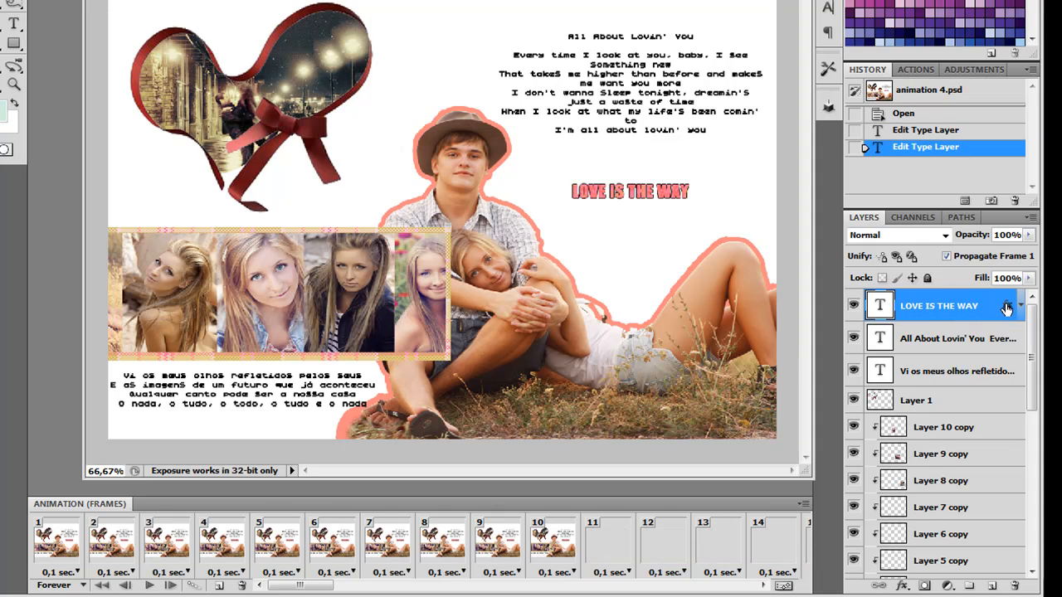
{"action": "right_click", "coordinate": [989, 306]}
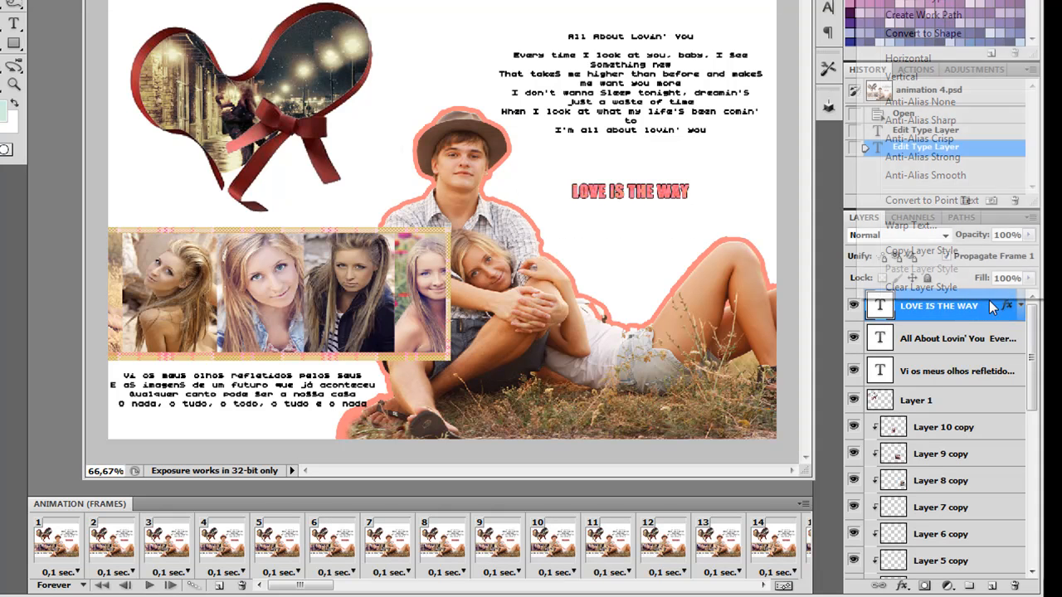
{"action": "left_click", "coordinate": [967, 248]}
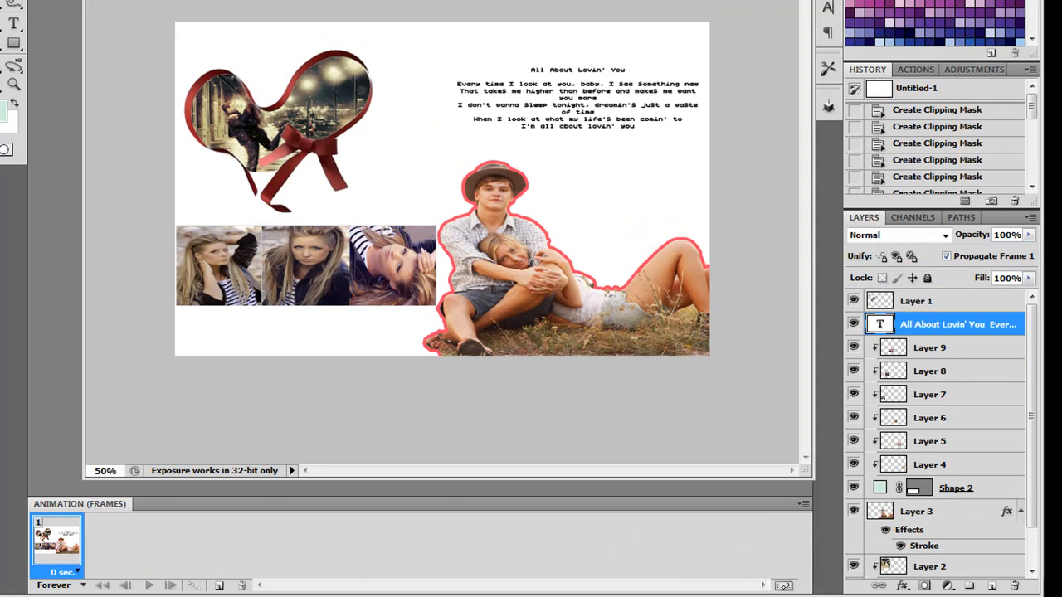
Add a text box below the lyrics in Untitled-1 containing "LOVE IS THE WAY"
{"action": "left_click", "coordinate": [14, 24]}
{"action": "left_click_drag", "start_coordinate": [532, 148], "coordinate": [695, 202]}
{"action": "key", "text": "ctrl+v"}
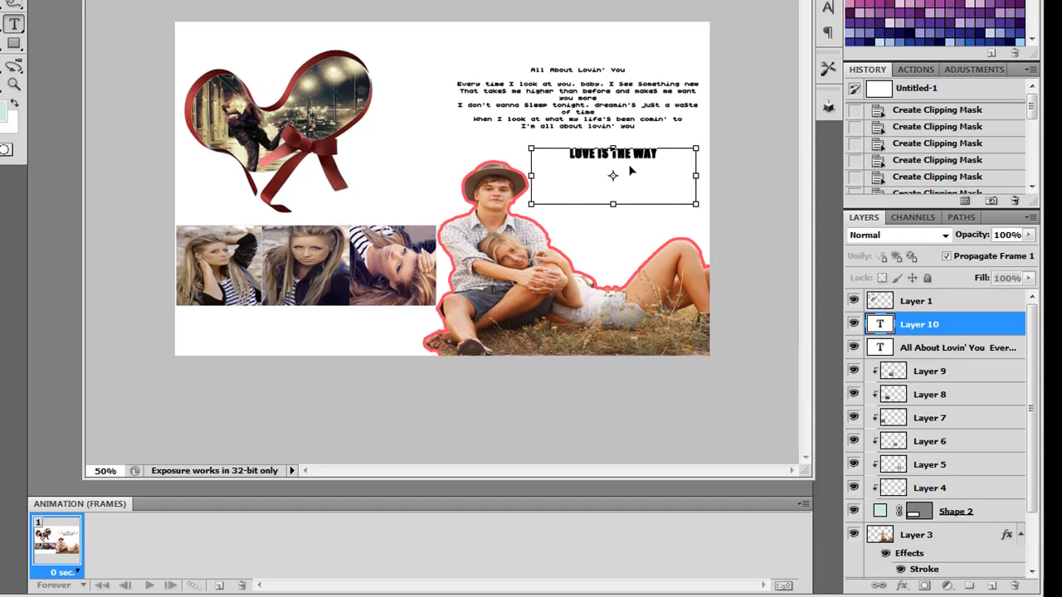
{"action": "left_click", "coordinate": [982, 332]}
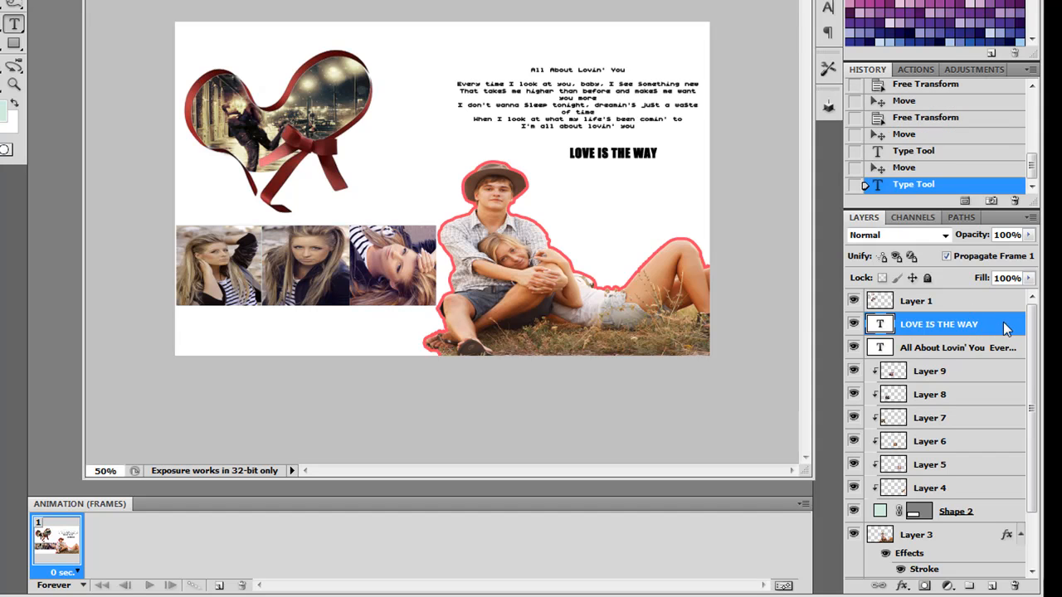
Paste the copied layer style onto the "LOVE IS THE WAY" layer and move the text slightly left under the lyrics
{"action": "right_click", "coordinate": [1006, 329]}
{"action": "left_click", "coordinate": [921, 290]}
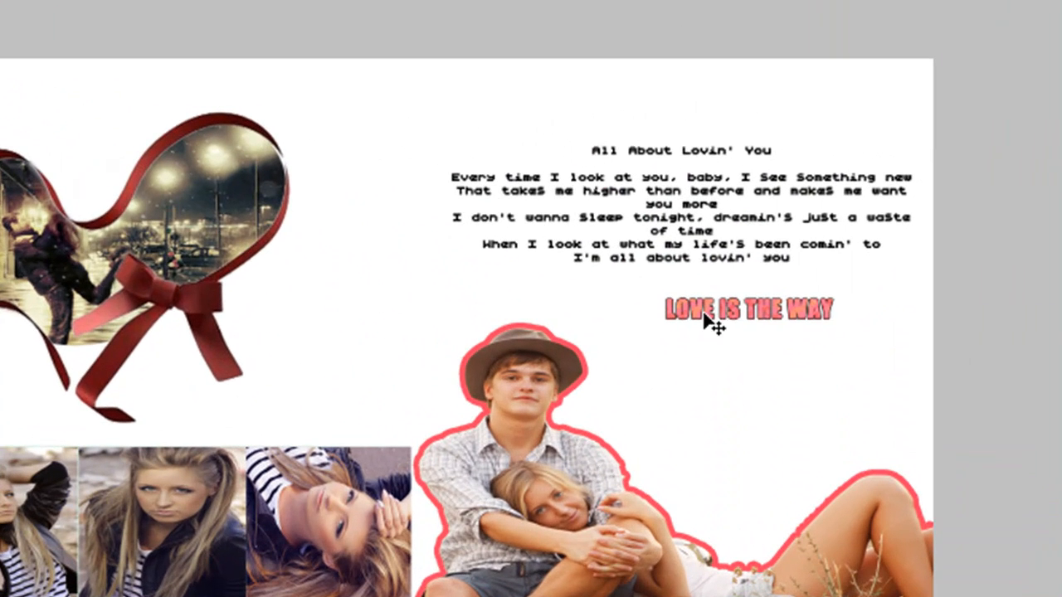
{"action": "left_click_drag", "start_coordinate": [703, 314], "coordinate": [641, 319]}
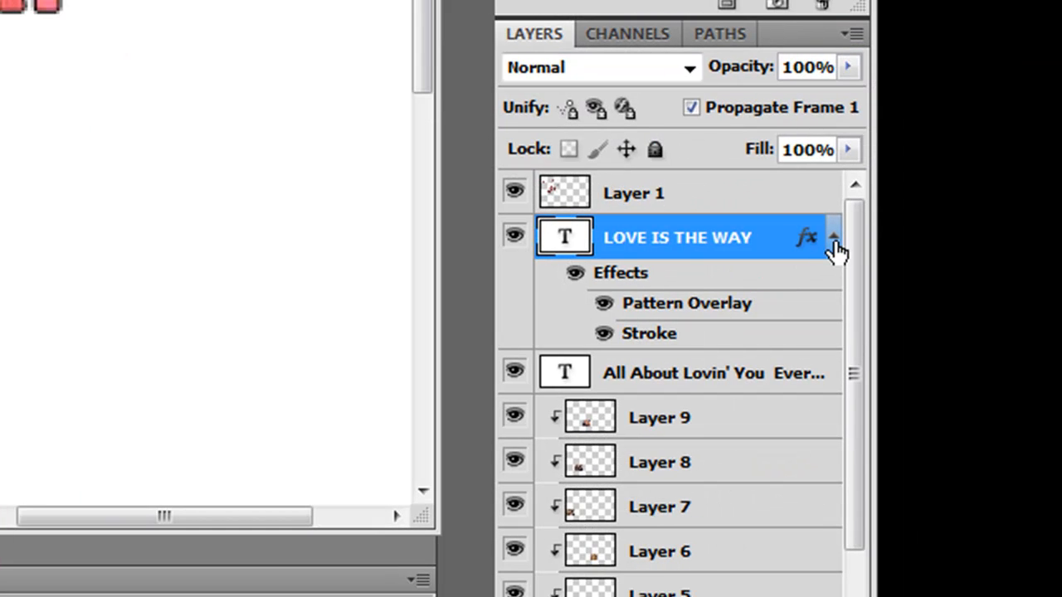
Collapse the "LOVE IS THE WAY" layer's effects list, open its Layer Style settings, and compare the text with and without the stroke
{"action": "left_click", "coordinate": [833, 239]}
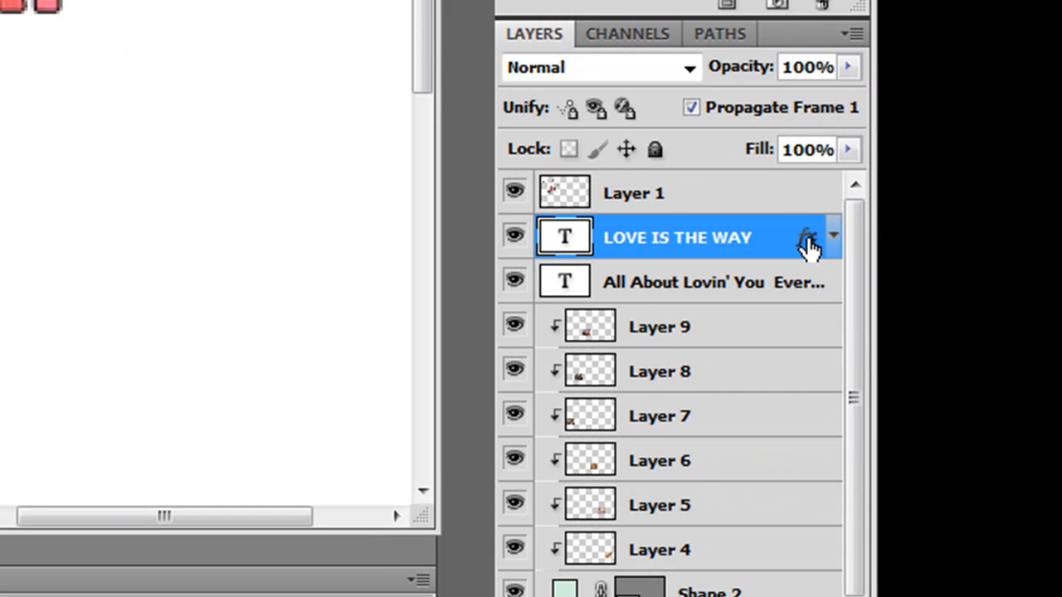
{"action": "double_click", "coordinate": [770, 241]}
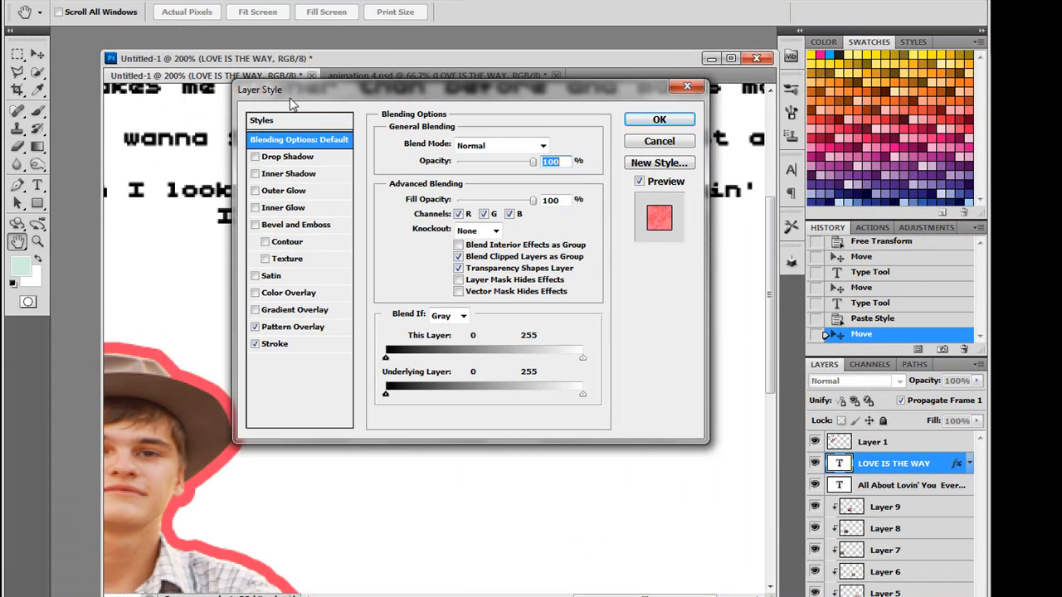
{"action": "left_click_drag", "start_coordinate": [290, 104], "coordinate": [664, 130]}
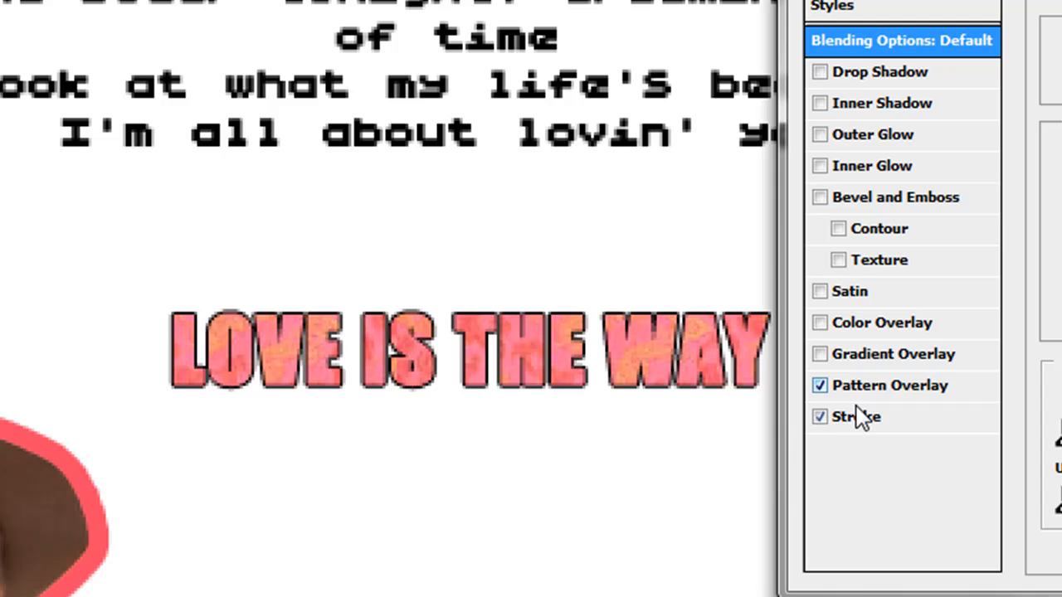
{"action": "left_click", "coordinate": [825, 417]}
{"action": "left_click", "coordinate": [825, 417]}
Examine the Pattern Overlay settings and browse the available patterns, then cancel the Layer Style dialog
{"action": "left_click", "coordinate": [889, 396]}
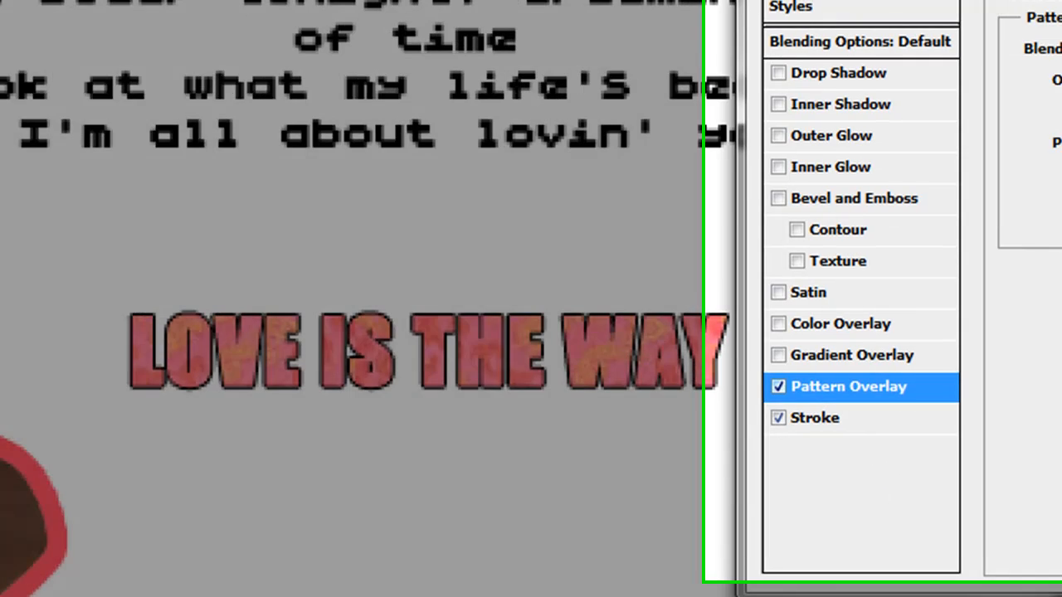
{"action": "left_click", "coordinate": [504, 173]}
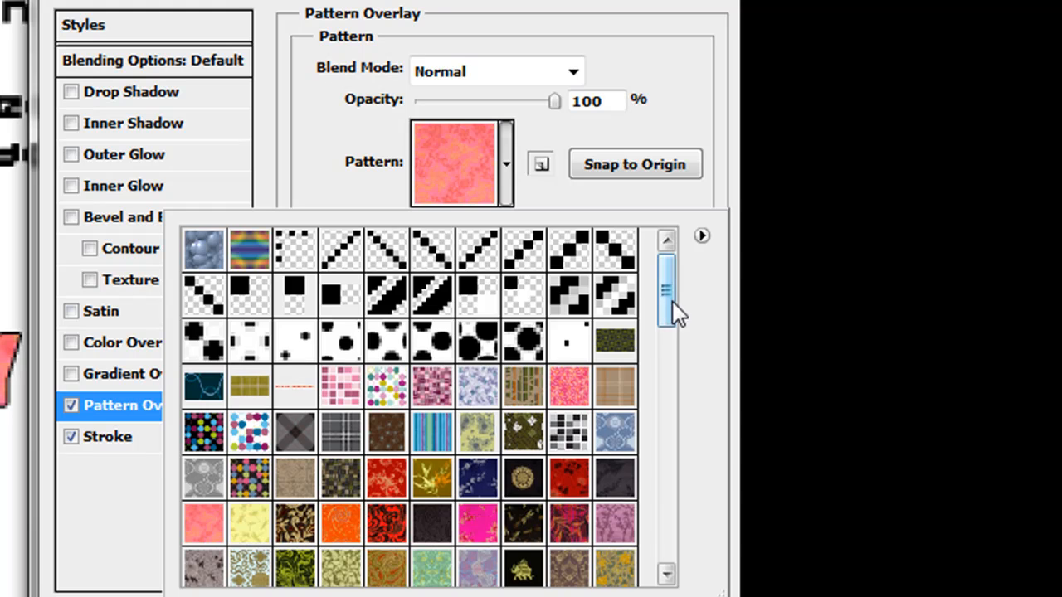
{"action": "left_click_drag", "start_coordinate": [673, 302], "coordinate": [679, 368]}
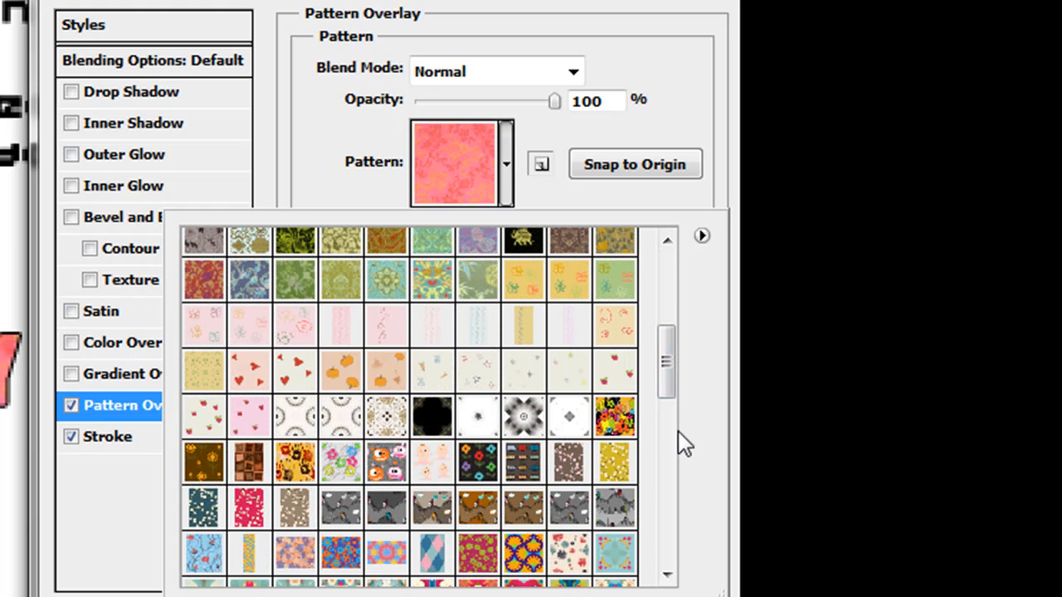
{"action": "left_click_drag", "start_coordinate": [663, 364], "coordinate": [654, 512]}
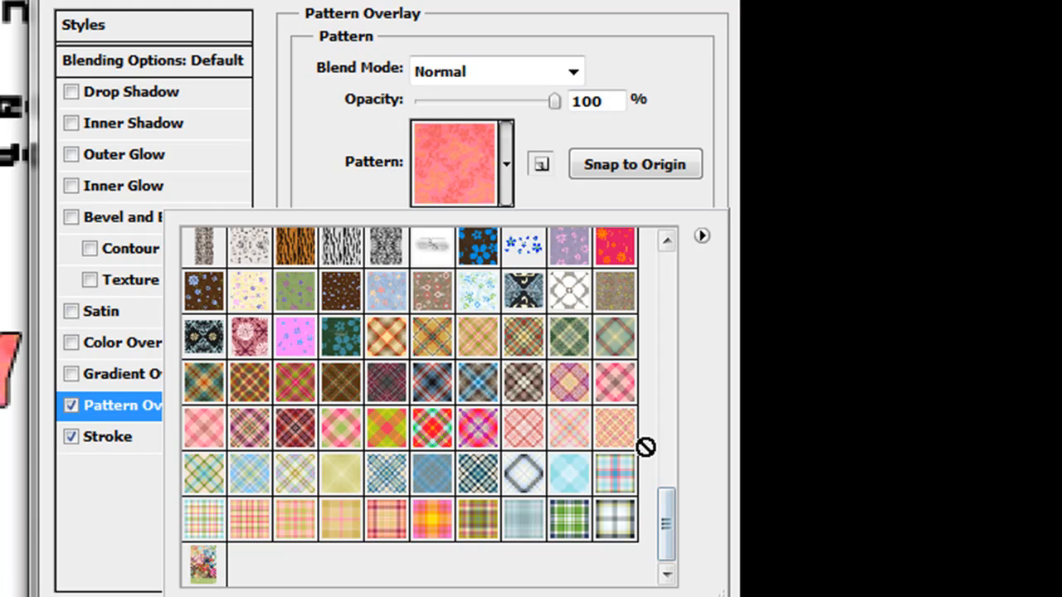
{"action": "left_click_drag", "start_coordinate": [397, 1], "coordinate": [304, 3]}
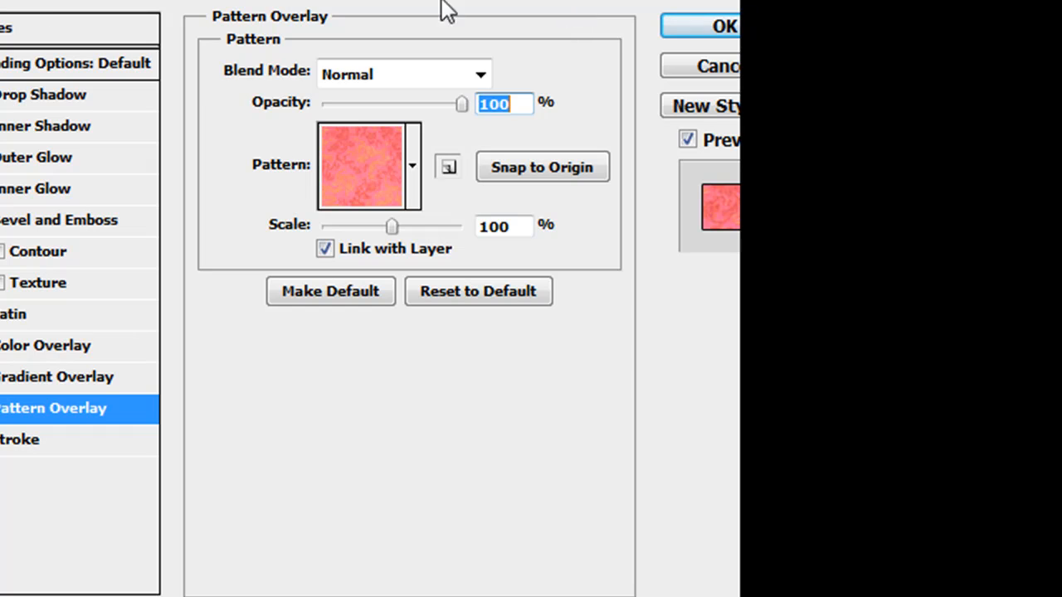
{"action": "left_click_drag", "start_coordinate": [464, 4], "coordinate": [295, 6]}
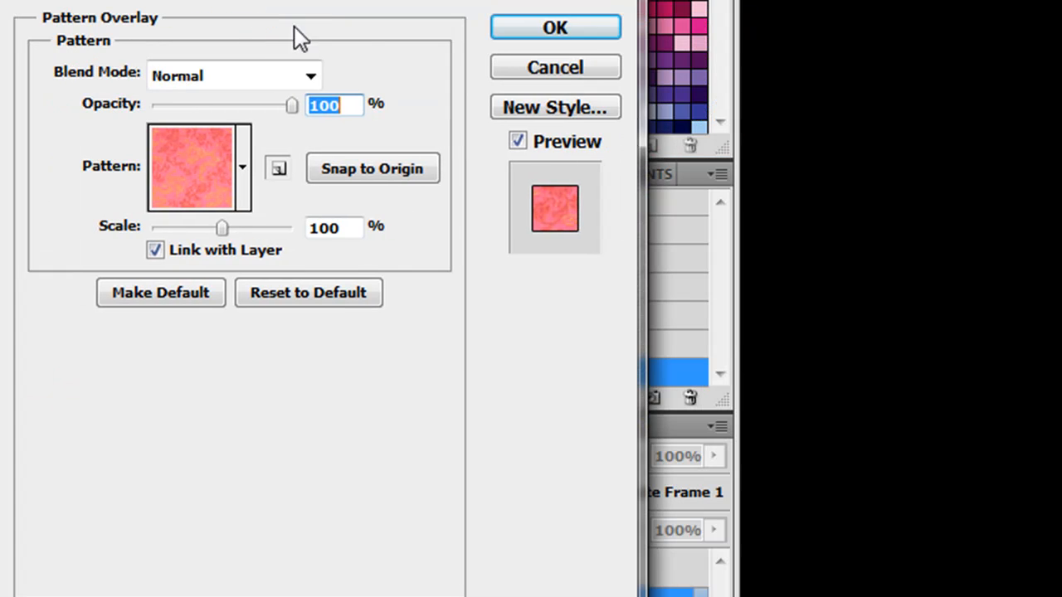
{"action": "left_click", "coordinate": [554, 71]}
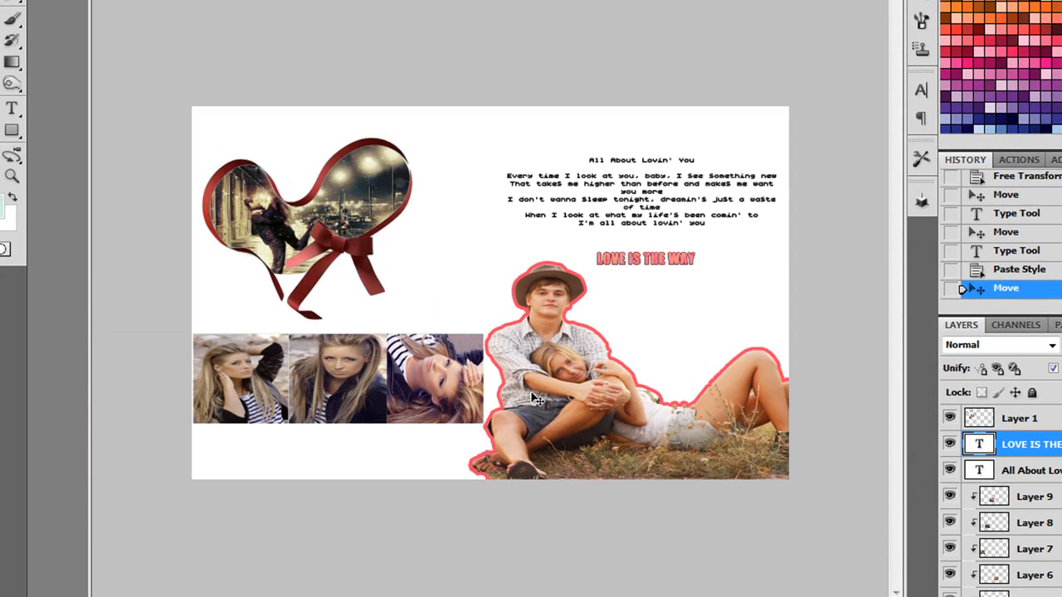
Draw a text box beneath the photo strip and copy the "Vi os meus olhos refletidos" verse from animation 4.psd
{"action": "left_click", "coordinate": [12, 107]}
{"action": "left_click_drag", "start_coordinate": [192, 425], "coordinate": [459, 478]}
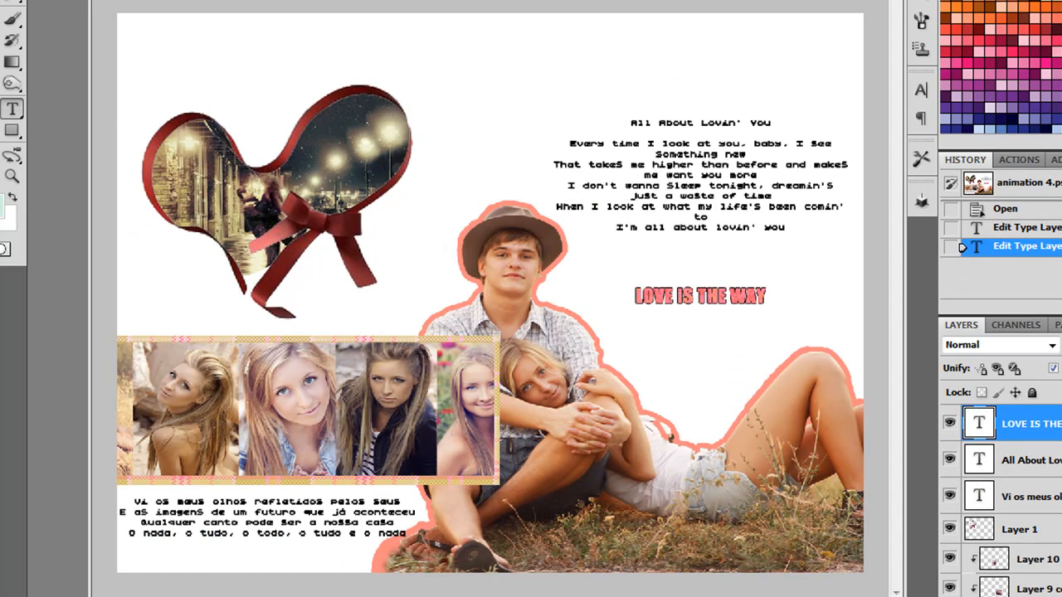
{"action": "double_click", "coordinate": [1031, 497]}
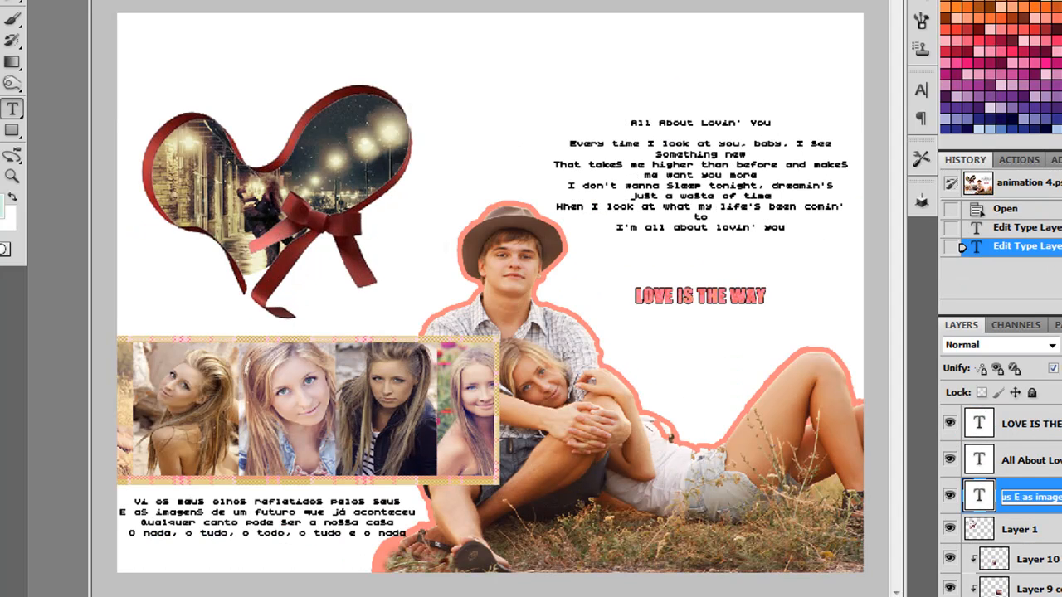
{"action": "double_click", "coordinate": [977, 496]}
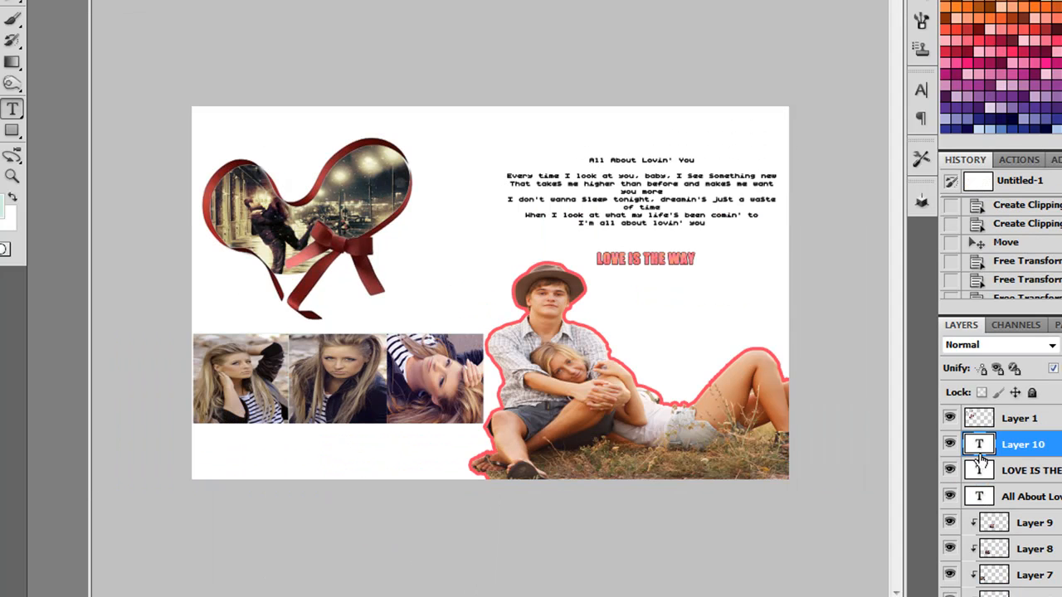
Insert the four-line "Vi os meus olhos refletidos pelos seus" verse into the new text box and nudge the text slightly down
{"action": "double_click", "coordinate": [979, 445]}
{"action": "type", "text": "Vi os seus olhos refletidos pelos seus E as imagens de um futuro que já aconteceu Qualquer canto pode ser a nossa casa O nada, o tudo, o tudo, o tudo e o nada"}
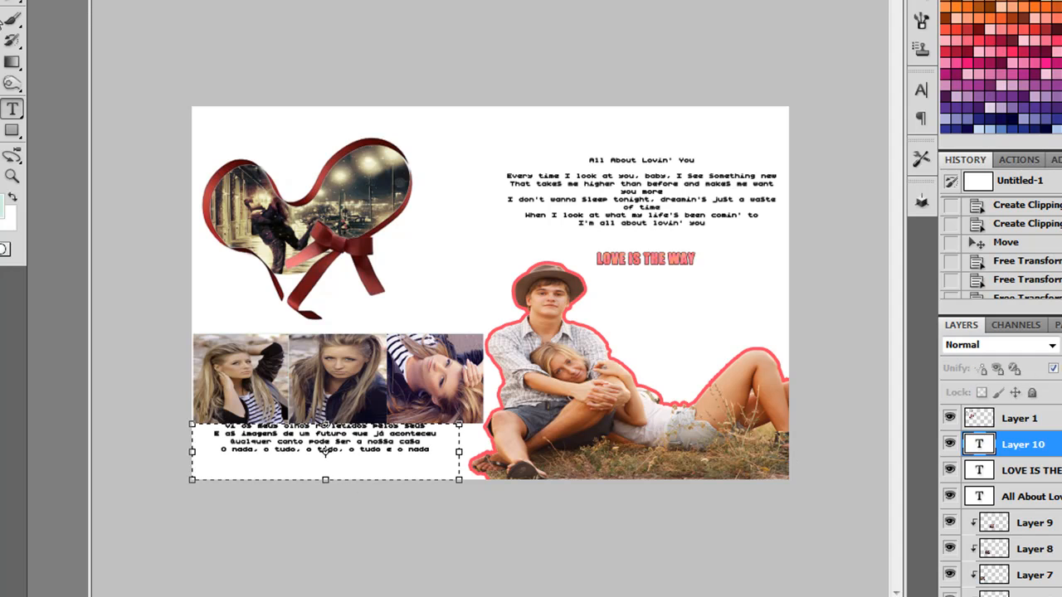
{"action": "left_click", "coordinate": [11, 1]}
{"action": "left_click_drag", "start_coordinate": [376, 433], "coordinate": [376, 444]}
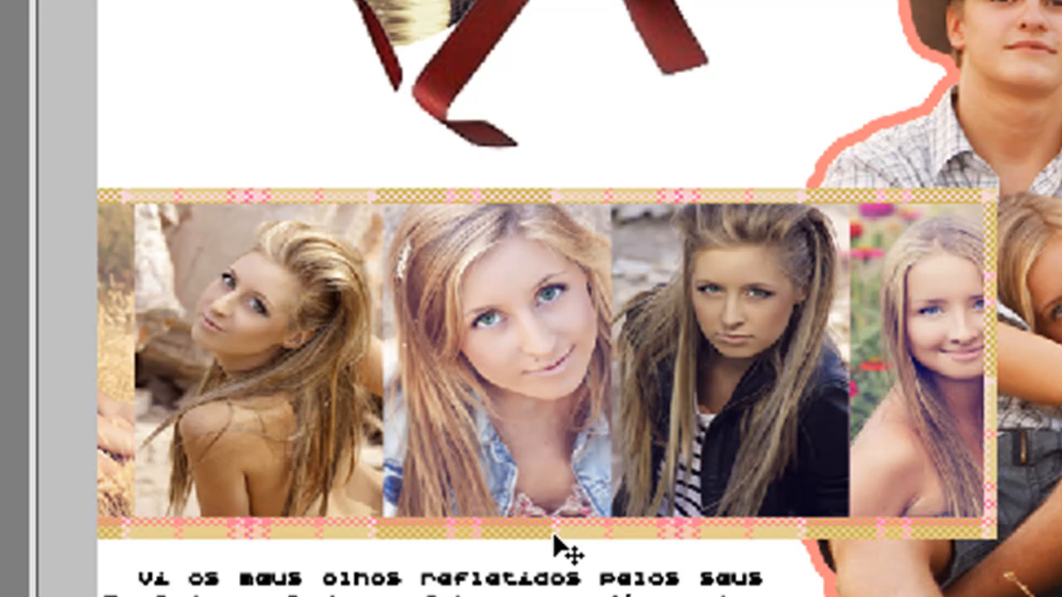
Collapse Layer 3's effects list and add a new empty layer directly above Layer 3
{"action": "key", "text": "ctrl+minus"}
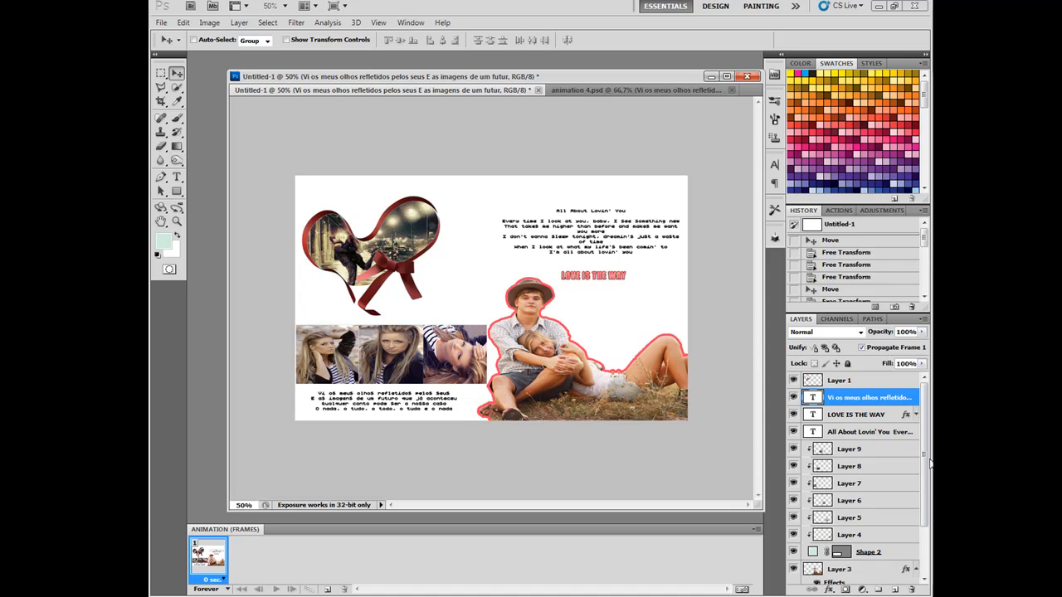
{"action": "scroll", "coordinate": [908, 498], "scroll_direction": "down", "scroll_amount": 3}
{"action": "left_click", "coordinate": [917, 502]}
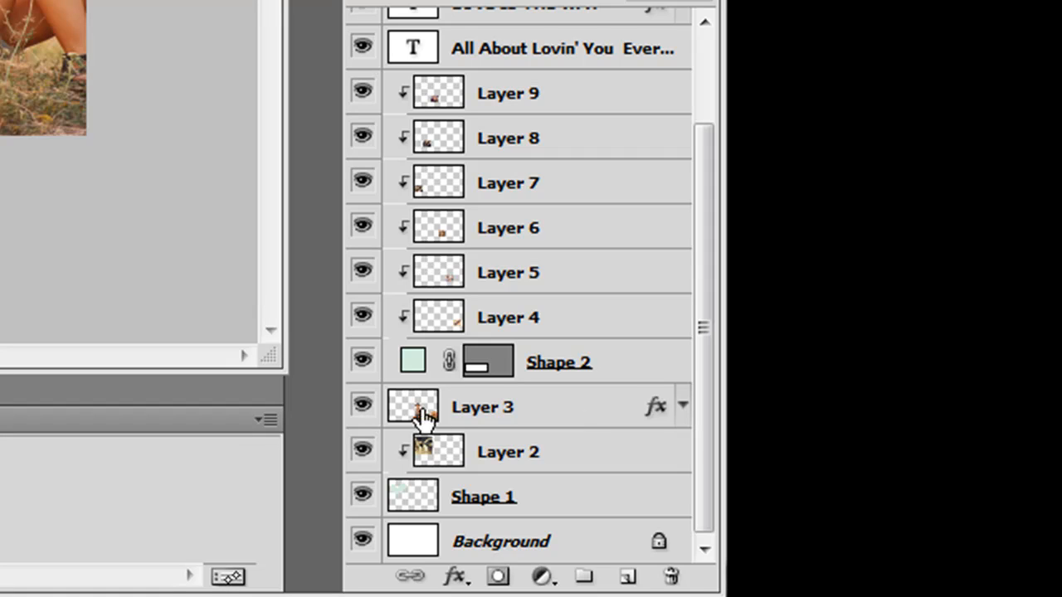
{"action": "left_click", "coordinate": [503, 401]}
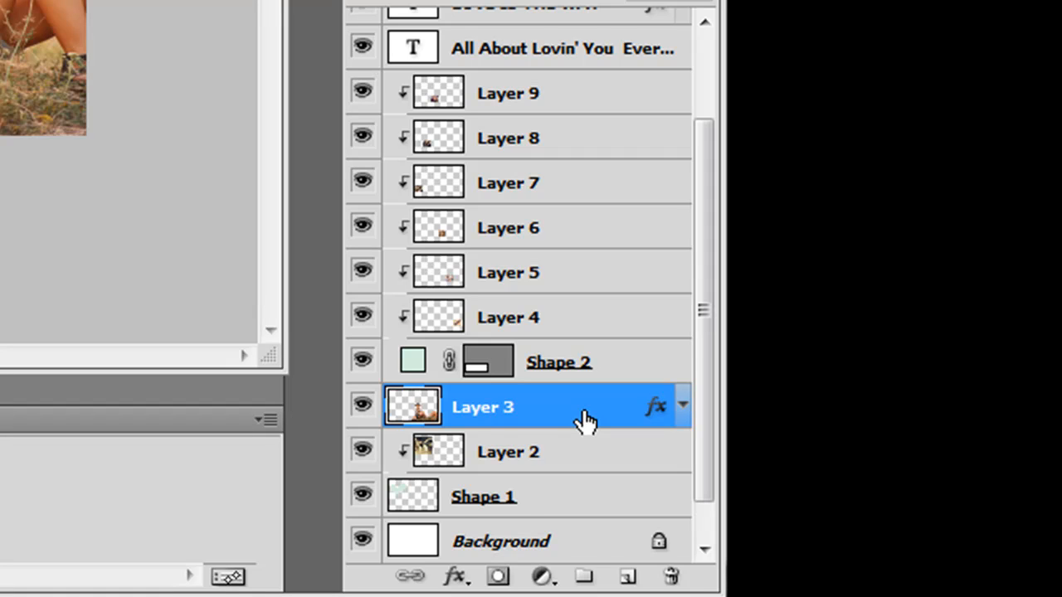
{"action": "key", "text": "ctrl+shift+alt+n"}
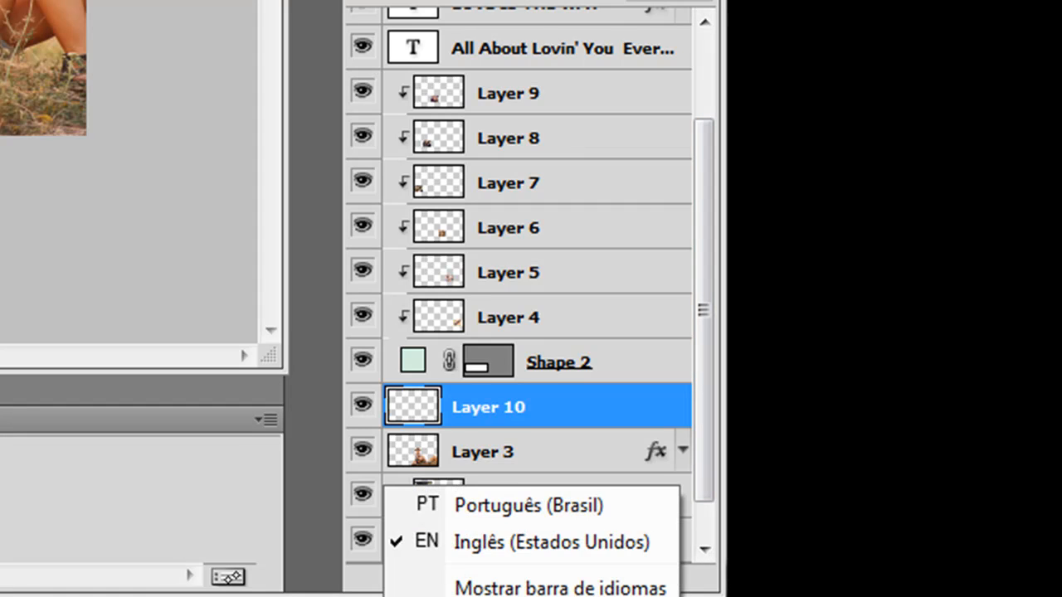
Try filling a rectangular selection slightly larger than the photo strip with mint green on Layer 10
{"action": "left_click", "coordinate": [474, 497]}
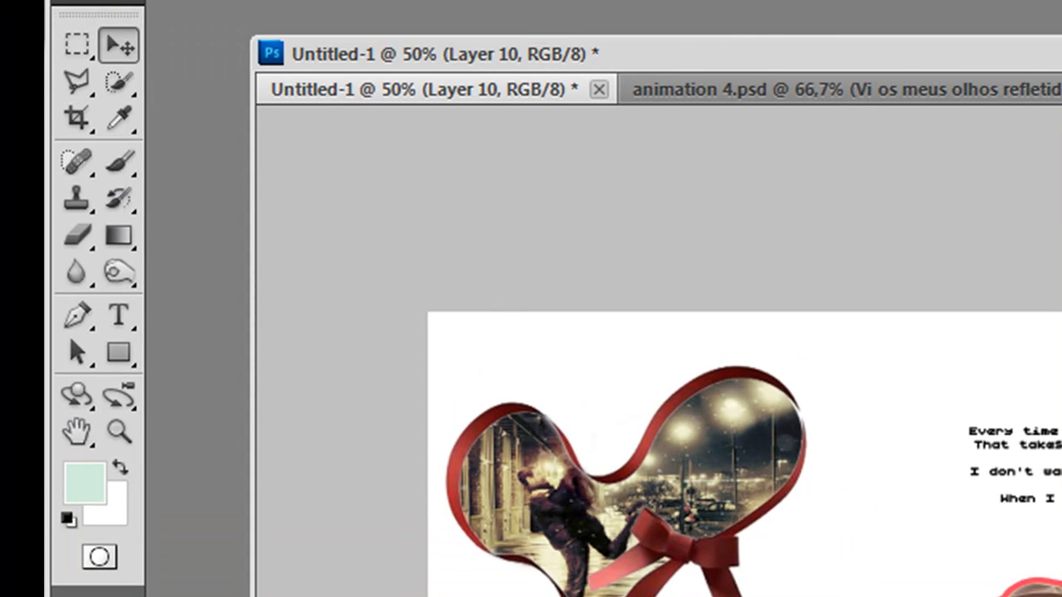
{"action": "left_click", "coordinate": [77, 45]}
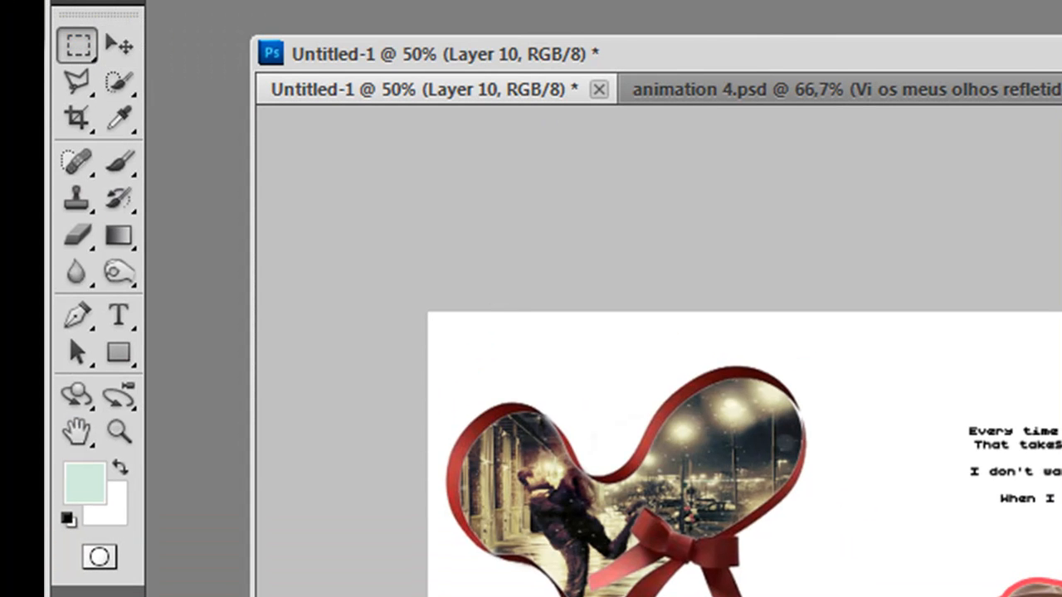
{"action": "key", "text": "ctrl+plus"}
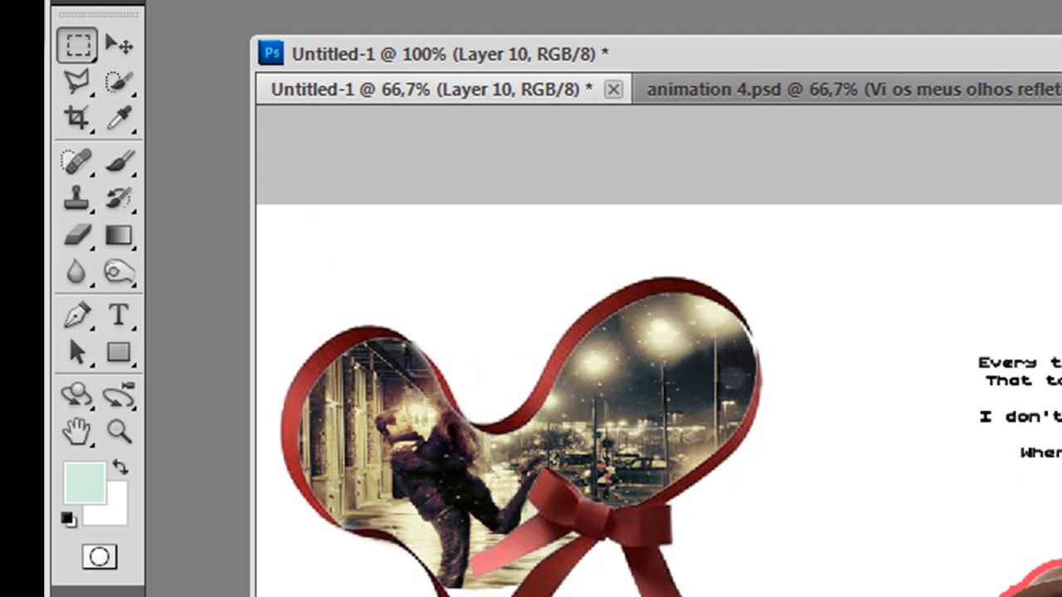
{"action": "key", "text": "ctrl+plus"}
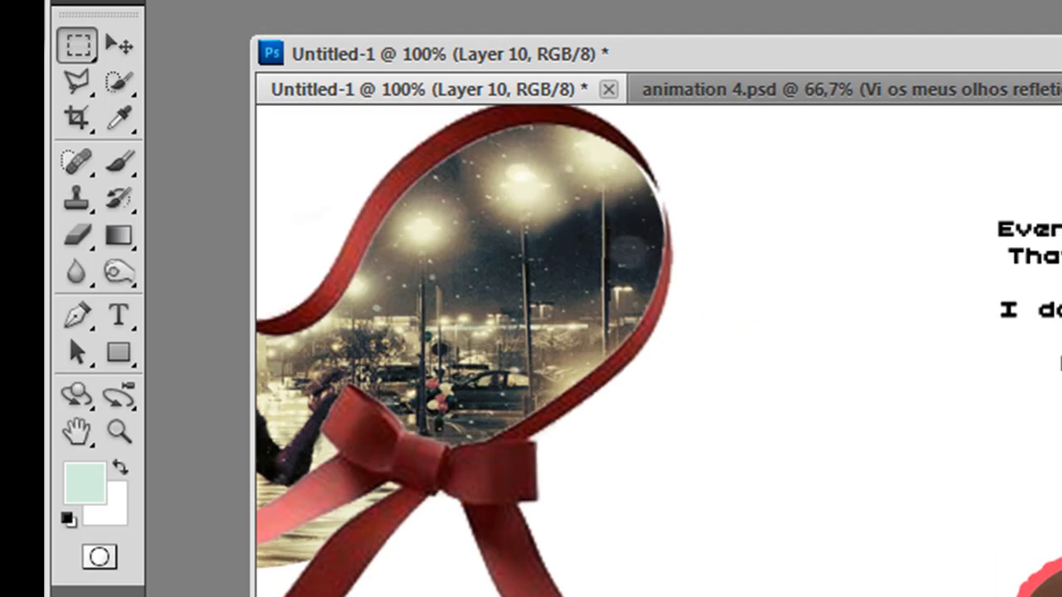
{"action": "scroll", "coordinate": [658, 351], "scroll_direction": "left", "scroll_amount": 5}
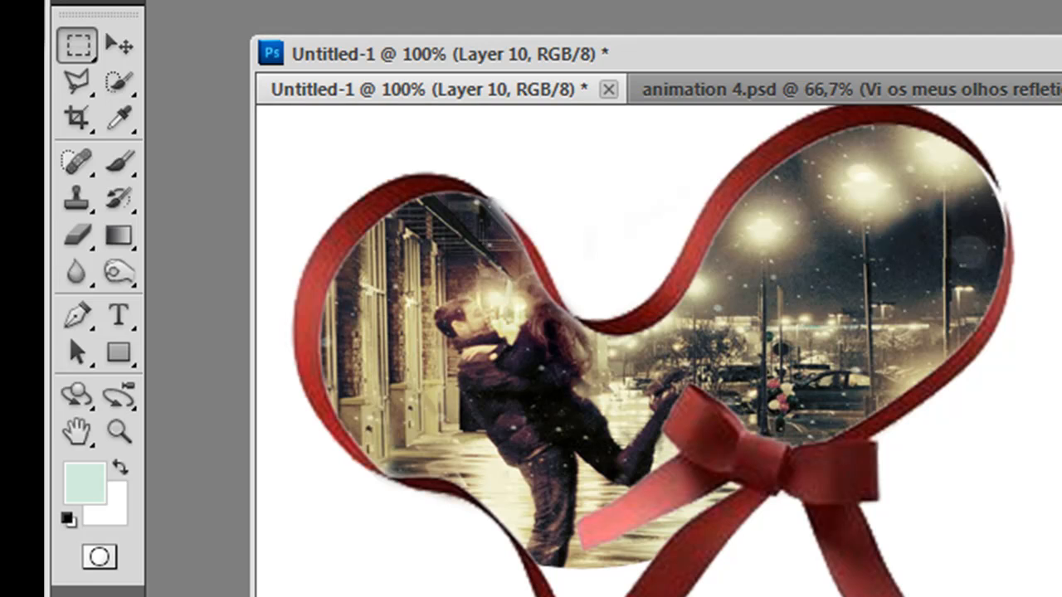
{"action": "right_click", "coordinate": [90, 54]}
{"action": "left_click", "coordinate": [149, 52]}
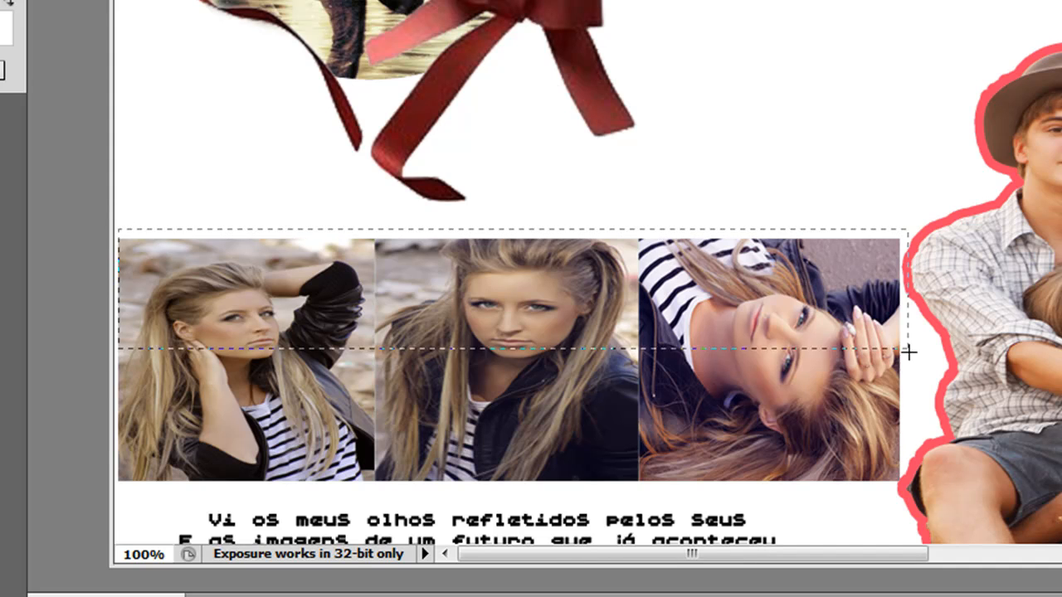
{"action": "left_click_drag", "start_coordinate": [916, 423], "coordinate": [915, 495]}
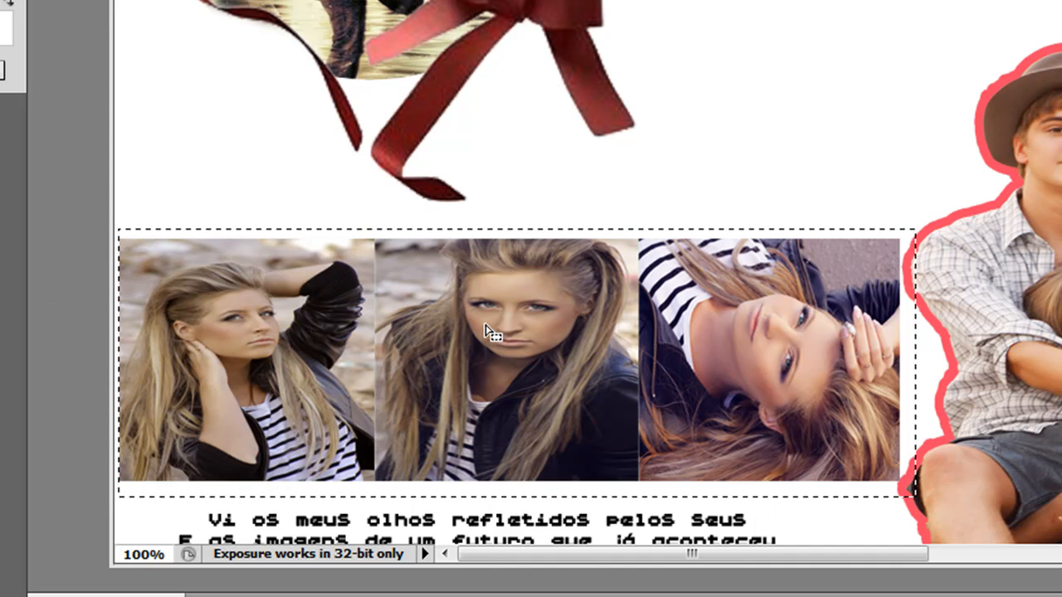
{"action": "key", "text": "alt+BackSpace"}
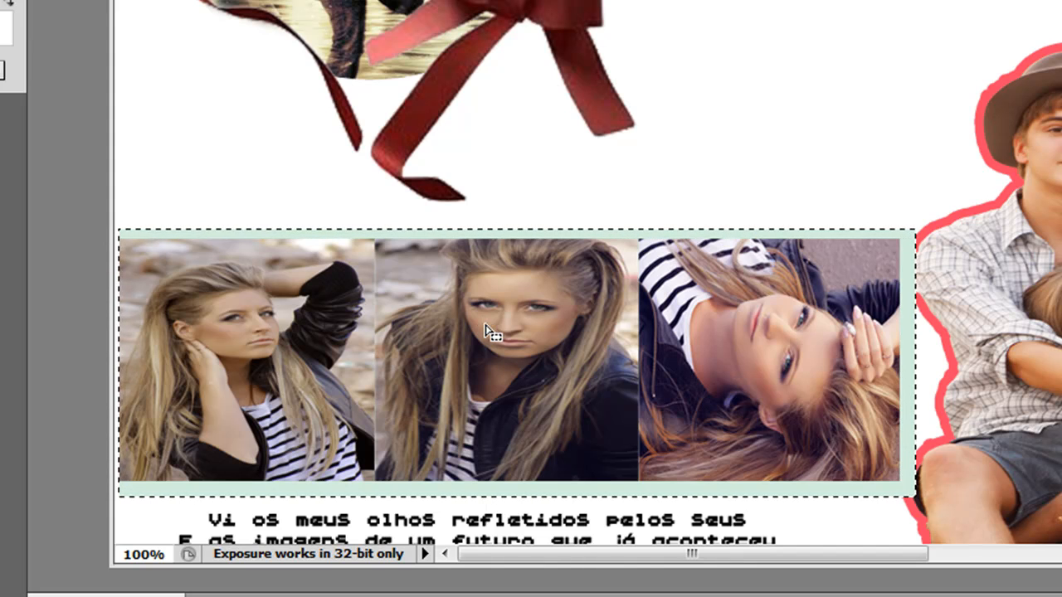
{"action": "key", "text": "ctrl+z"}
{"action": "key", "text": "ctrl+d"}
Select a rectangle slightly larger than the photo strip on Layer 10, fill it with red, and deselect
{"action": "left_click_drag", "start_coordinate": [109, 234], "coordinate": [163, 234]}
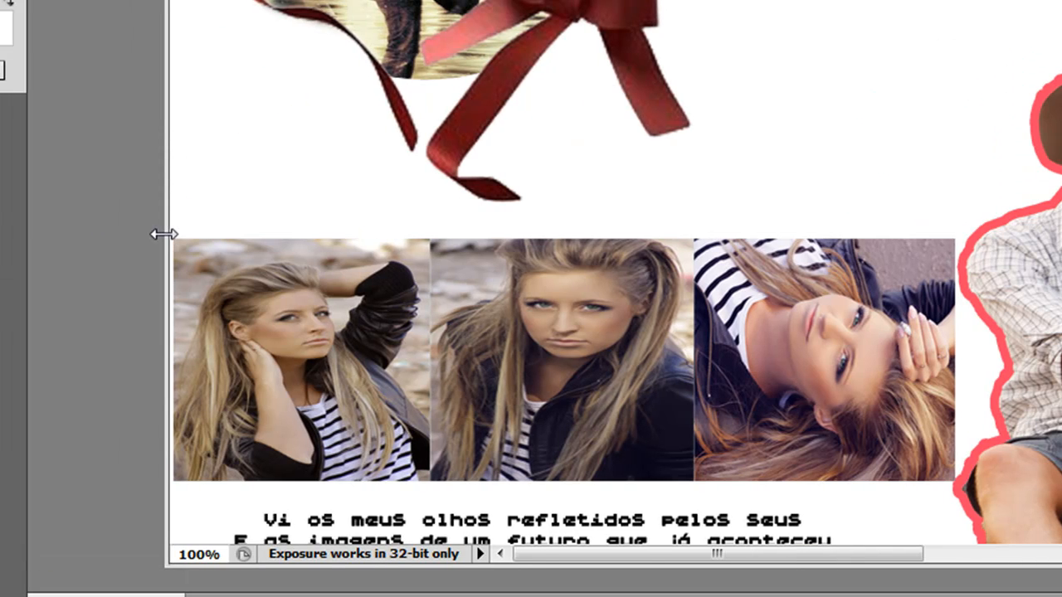
{"action": "key", "text": "ctrl+minus"}
{"action": "key", "text": "ctrl+minus"}
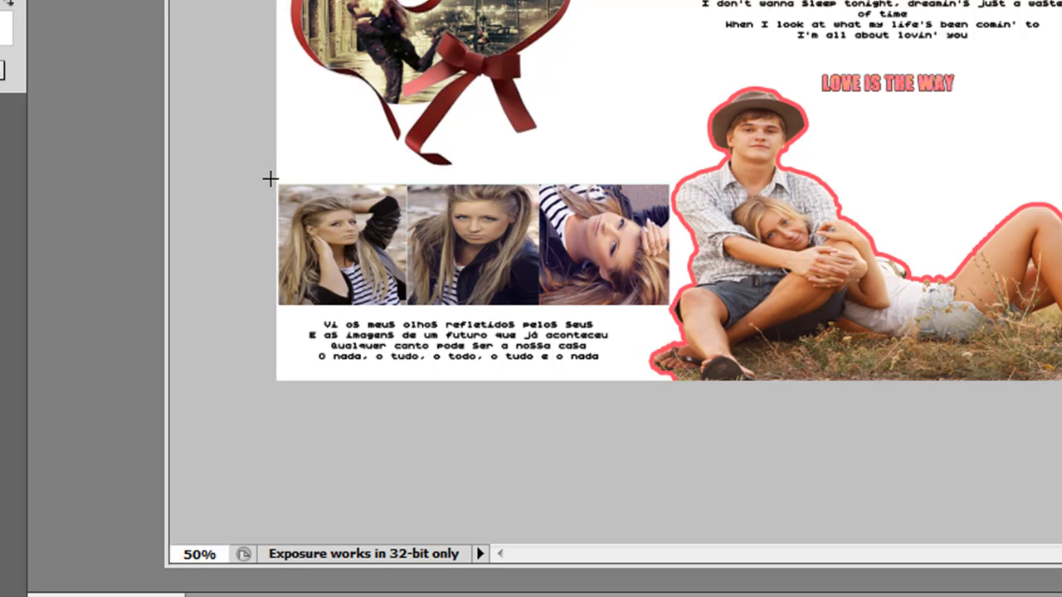
{"action": "left_click_drag", "start_coordinate": [595, 201], "coordinate": [676, 311]}
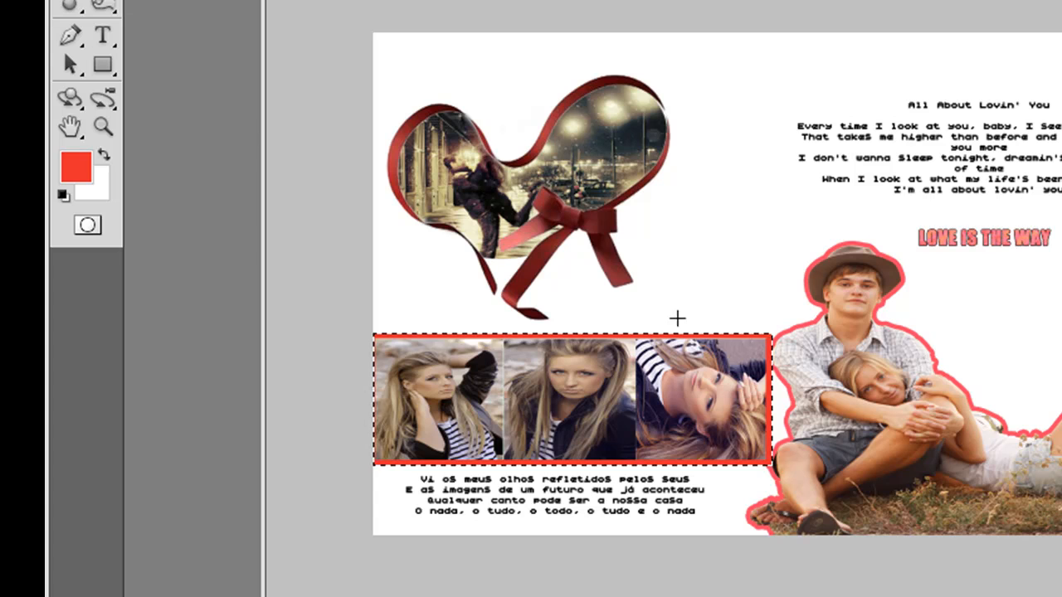
{"action": "left_click", "coordinate": [675, 386]}
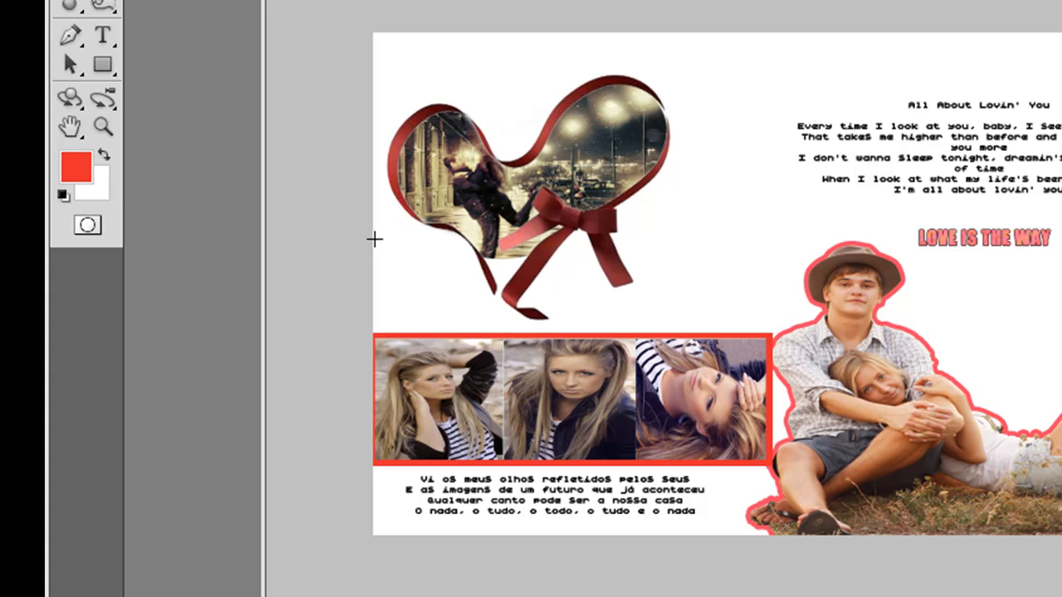
Enable the Pattern Overlay effect on Layer 10, the red border layer behind the photo strip
{"action": "key", "text": "ctrl+plus"}
{"action": "key", "text": "ctrl+plus"}
{"action": "scroll", "coordinate": [376, 240], "scroll_direction": "down", "scroll_amount": 5}
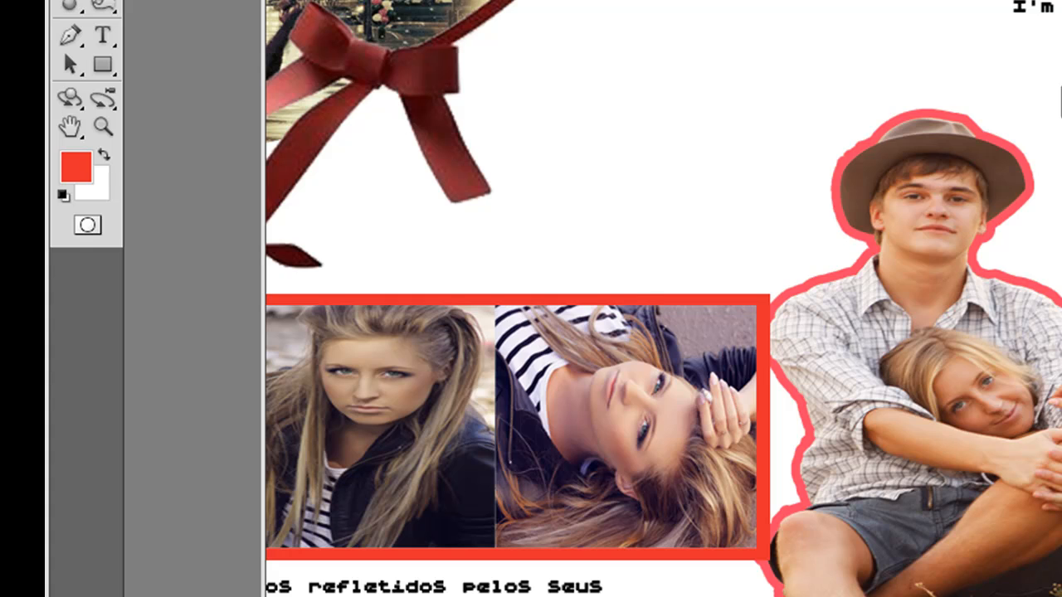
{"action": "scroll", "coordinate": [485, 417], "scroll_direction": "left", "scroll_amount": 5}
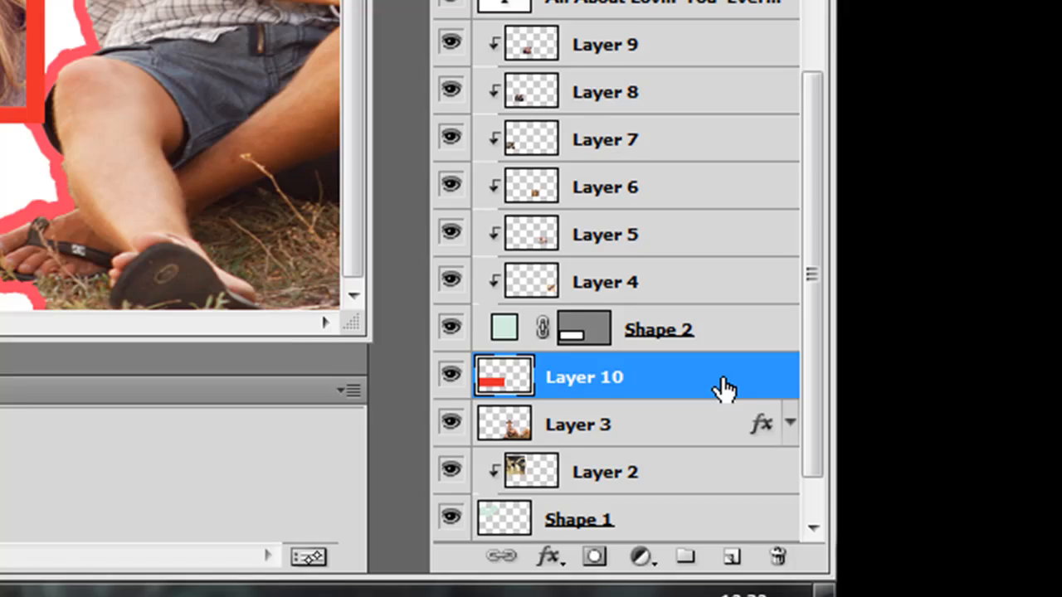
{"action": "double_click", "coordinate": [723, 388]}
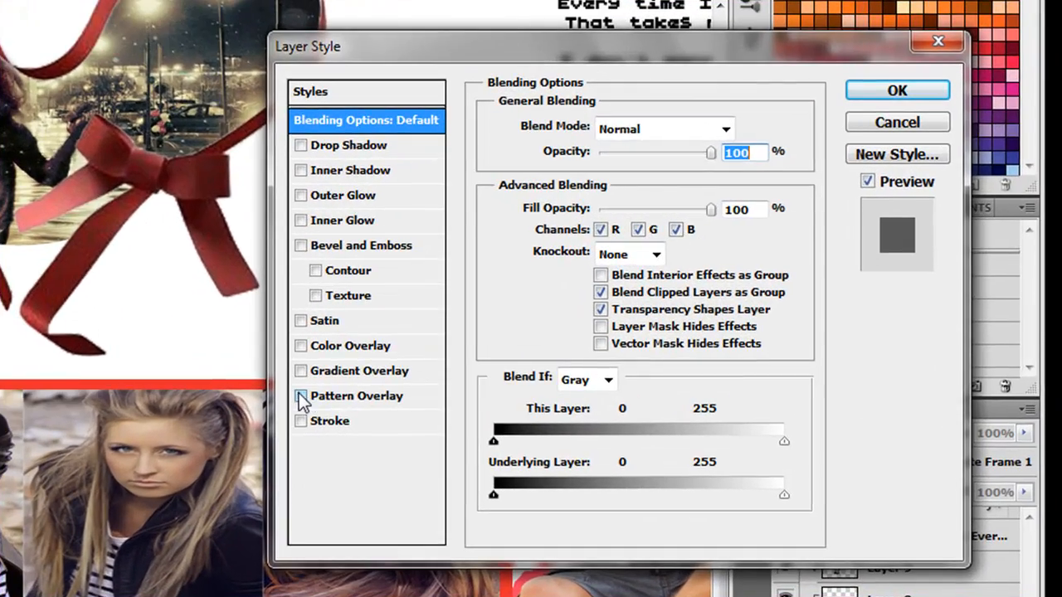
{"action": "left_click", "coordinate": [543, 312]}
{"action": "left_click", "coordinate": [352, 395]}
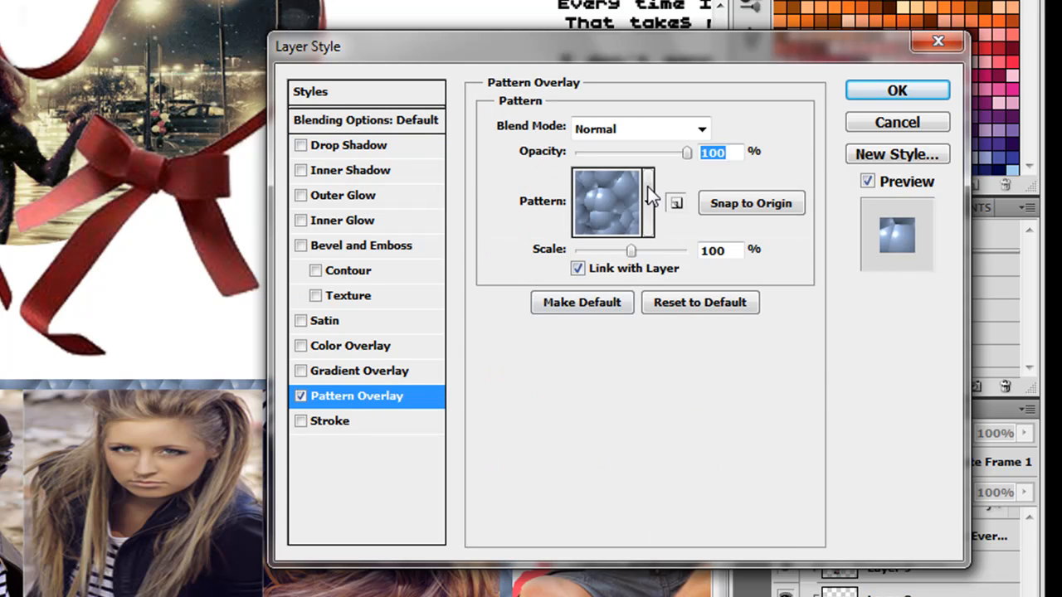
Compare several plaid patterns for the overlay, choose the pastel plaid with white, pink, green and blue, and apply it
{"action": "left_click", "coordinate": [648, 202]}
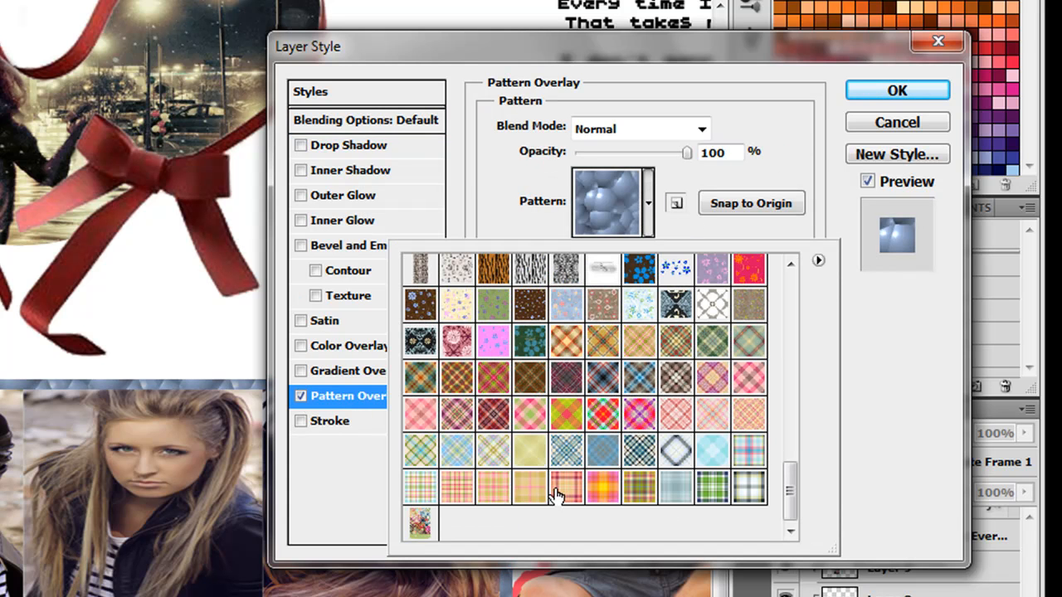
{"action": "left_click", "coordinate": [529, 492]}
{"action": "left_click", "coordinate": [496, 490]}
{"action": "left_click", "coordinate": [457, 487]}
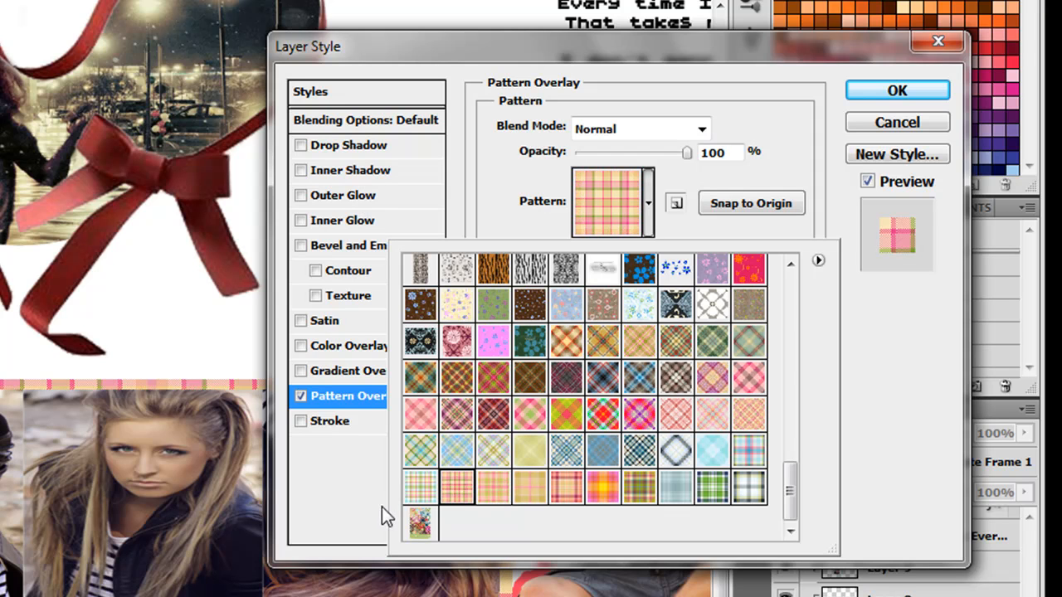
{"action": "left_click", "coordinate": [423, 490]}
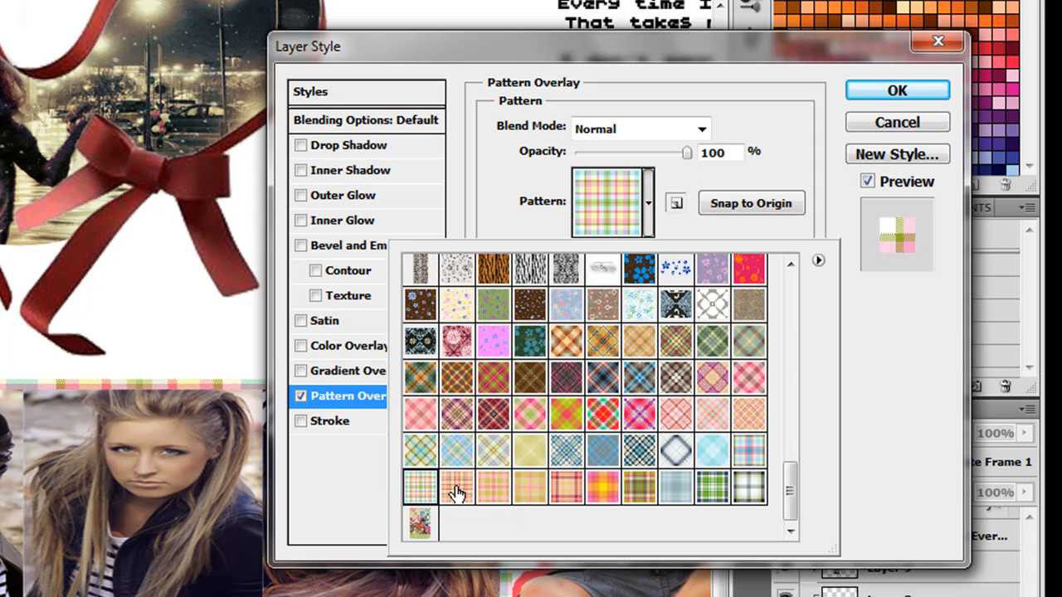
{"action": "left_click", "coordinate": [922, 93]}
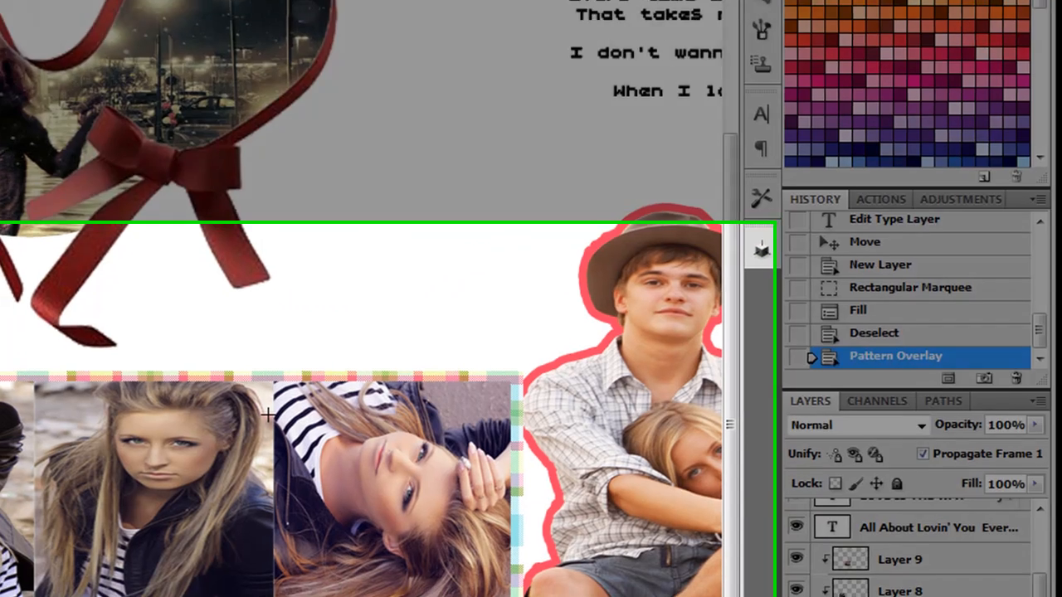
Collapse Layer 10's effects list and move Layer 3 directly above Layer 10
{"action": "key", "text": "ctrl+plus"}
{"action": "key", "text": "ctrl+minus"}
{"action": "key", "text": "ctrl+minus"}
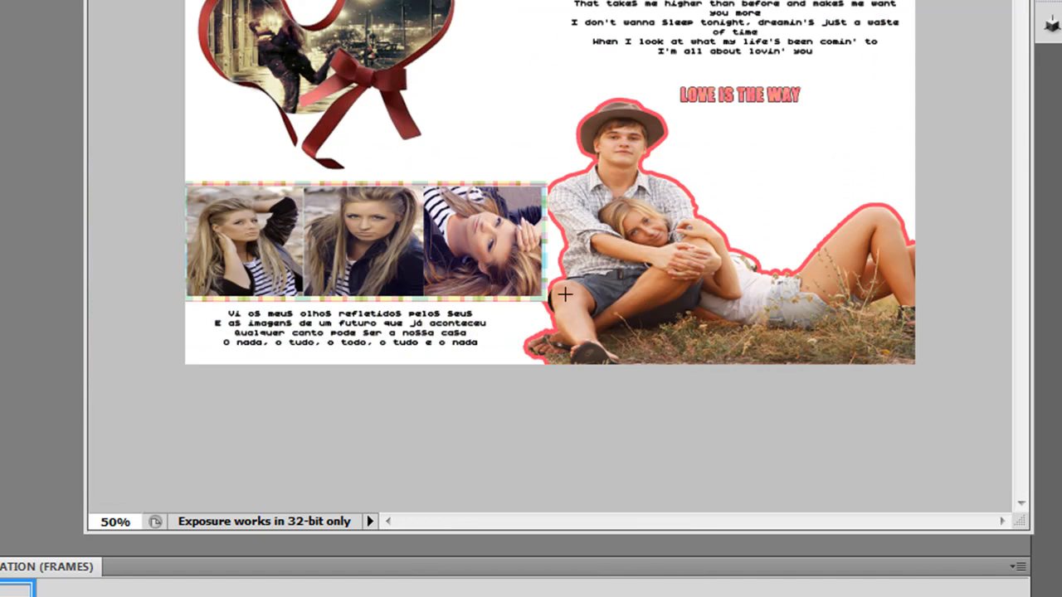
{"action": "key", "text": "v"}
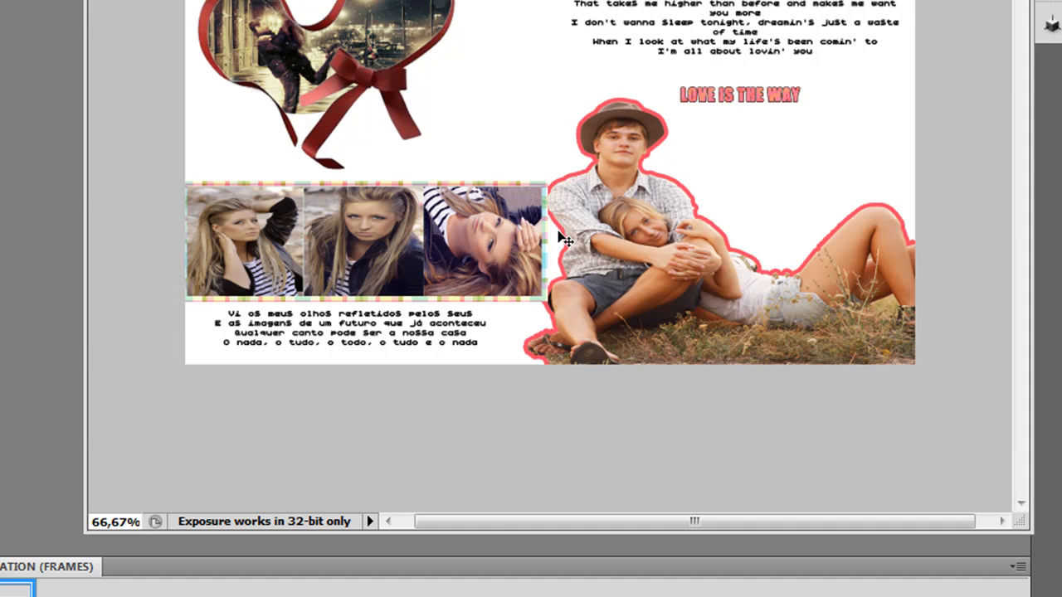
{"action": "scroll", "coordinate": [565, 239], "scroll_direction": "up", "scroll_amount": 1}
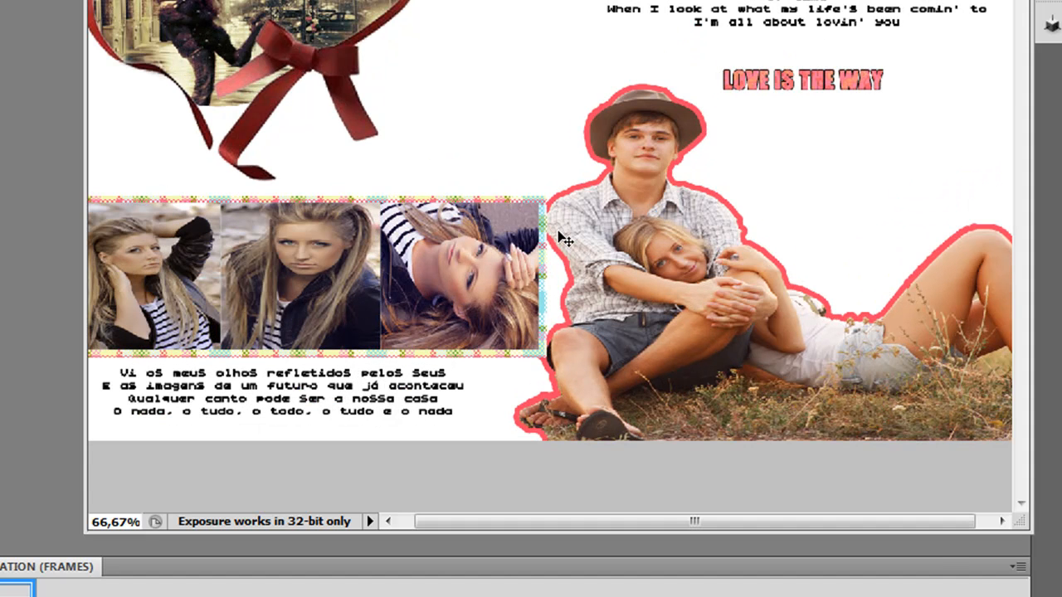
{"action": "scroll", "coordinate": [557, 233], "scroll_direction": "up", "scroll_amount": 1}
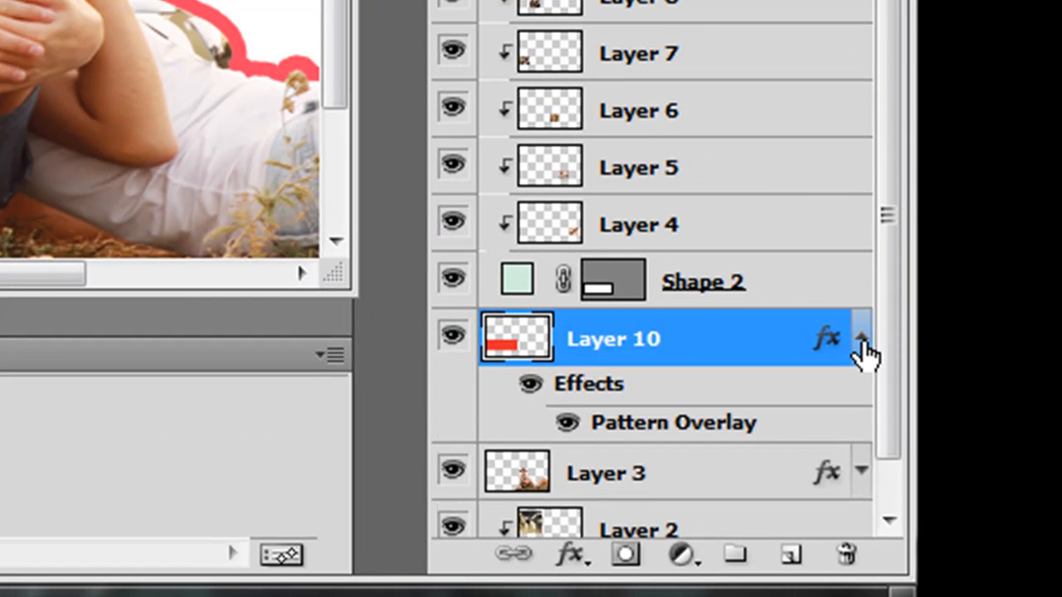
{"action": "left_click", "coordinate": [861, 337]}
{"action": "left_click_drag", "start_coordinate": [755, 399], "coordinate": [726, 314]}
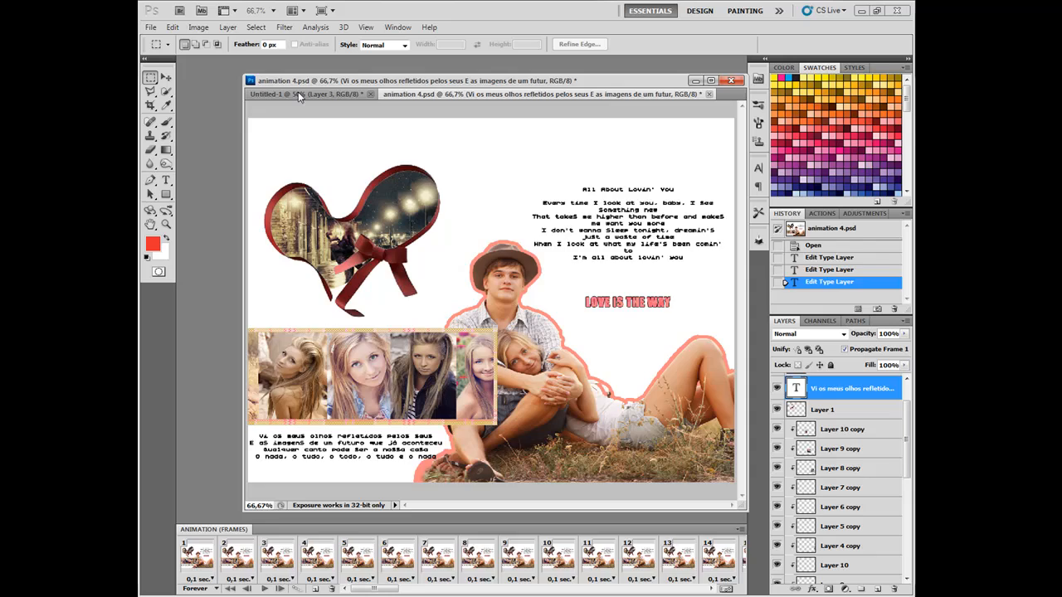
Return to the Untitled-1 document and add a second frame to its animation
{"action": "left_click", "coordinate": [299, 94]}
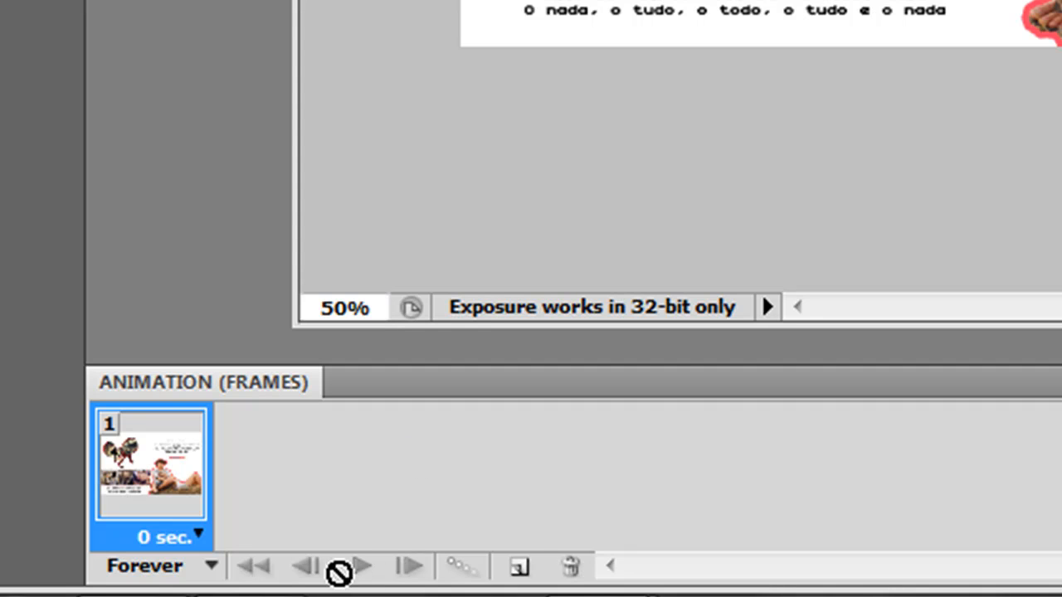
{"action": "left_click", "coordinate": [521, 571]}
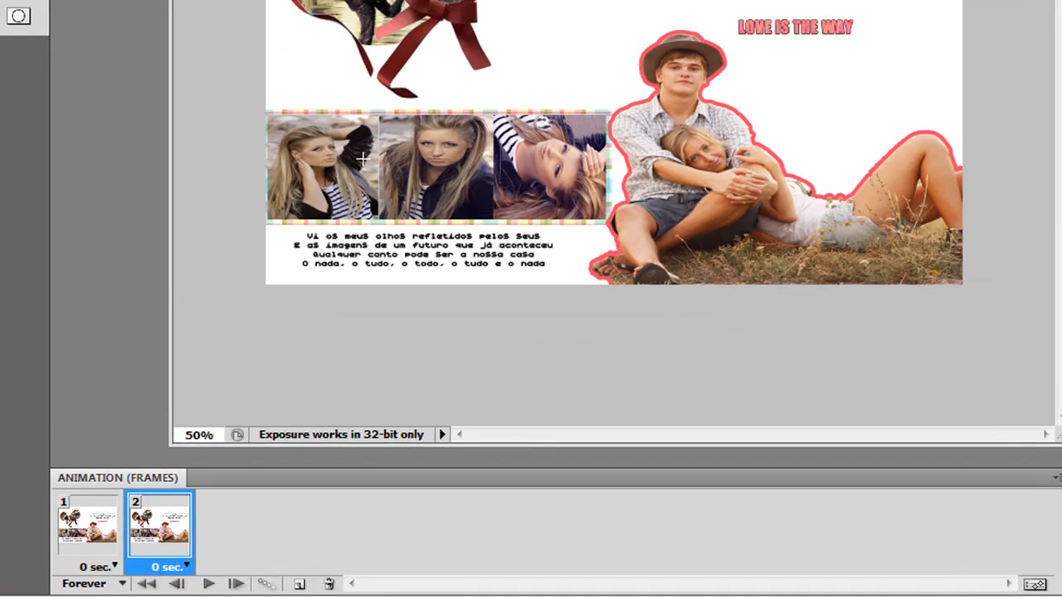
Activate the Move tool and select the photo strip's clipped layers, Layer 4 through Layer 9
{"action": "key", "text": "ctrl+1"}
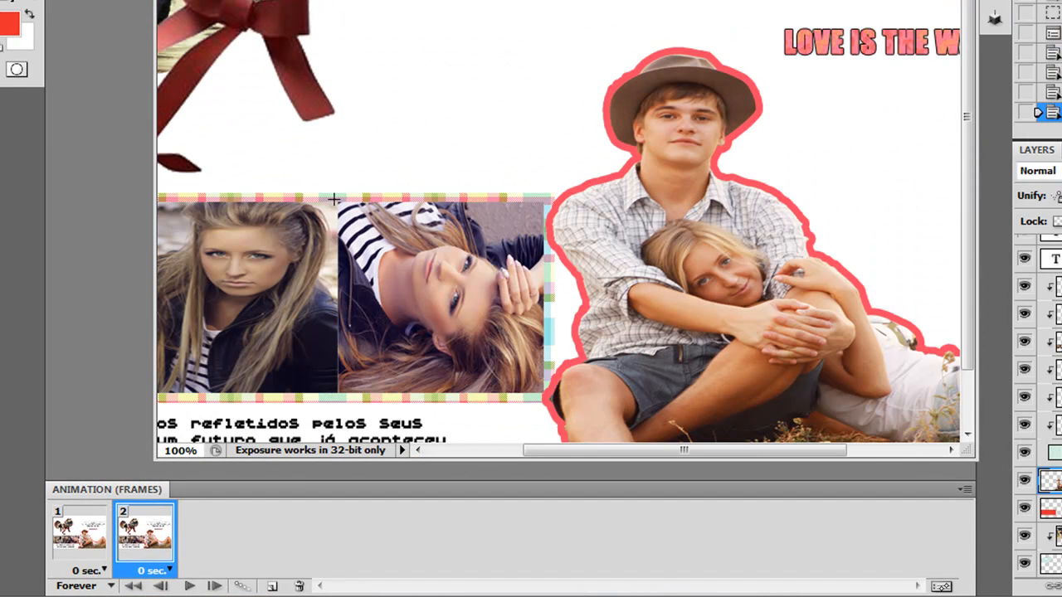
{"action": "left_click_drag", "start_coordinate": [579, 455], "coordinate": [465, 454]}
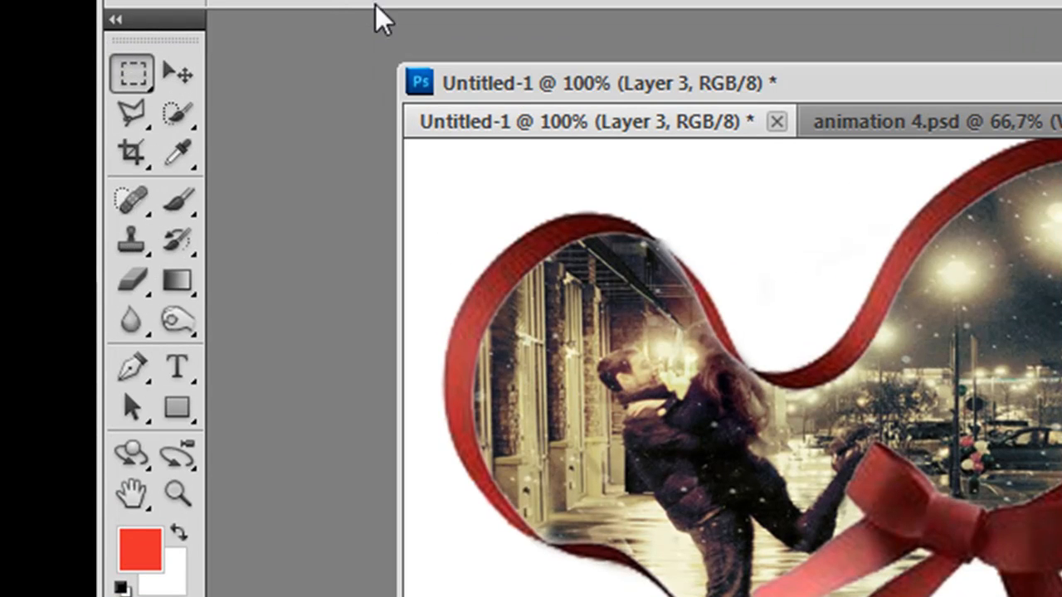
{"action": "left_click", "coordinate": [177, 75]}
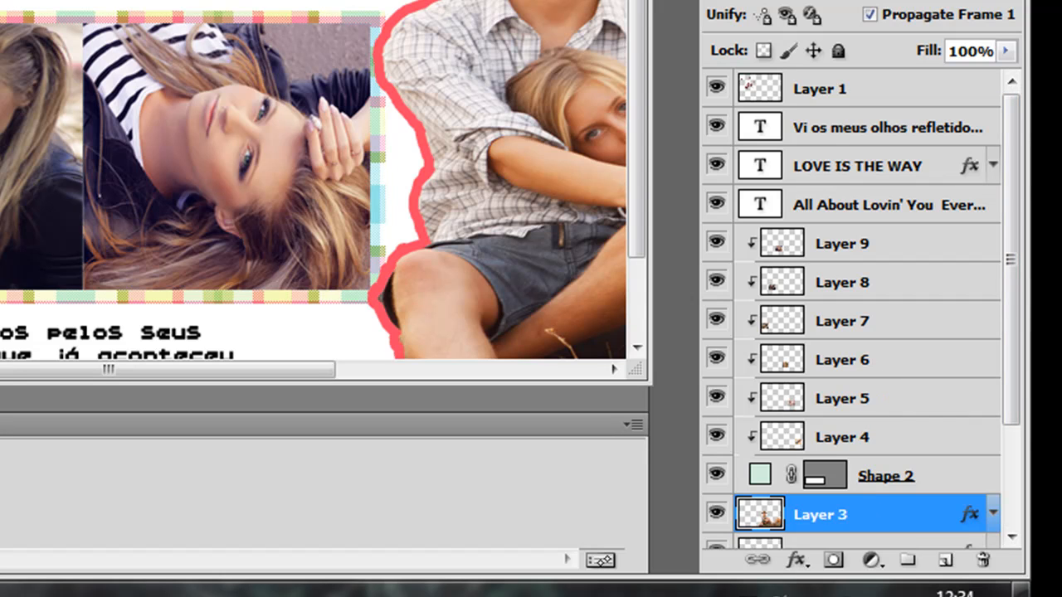
{"action": "left_click", "coordinate": [832, 444]}
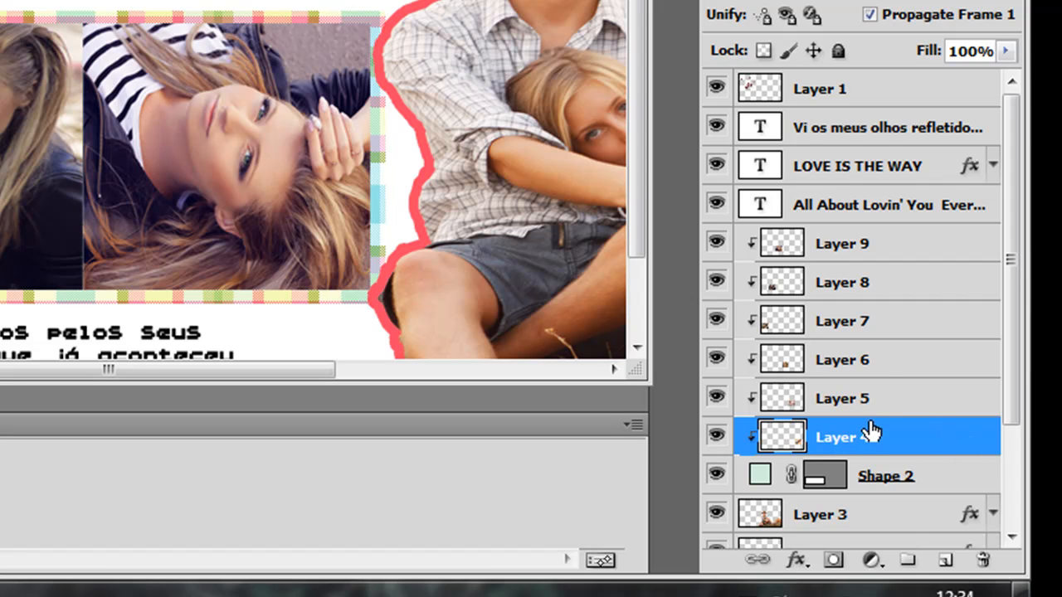
{"action": "left_click", "coordinate": [836, 251], "text": "shift"}
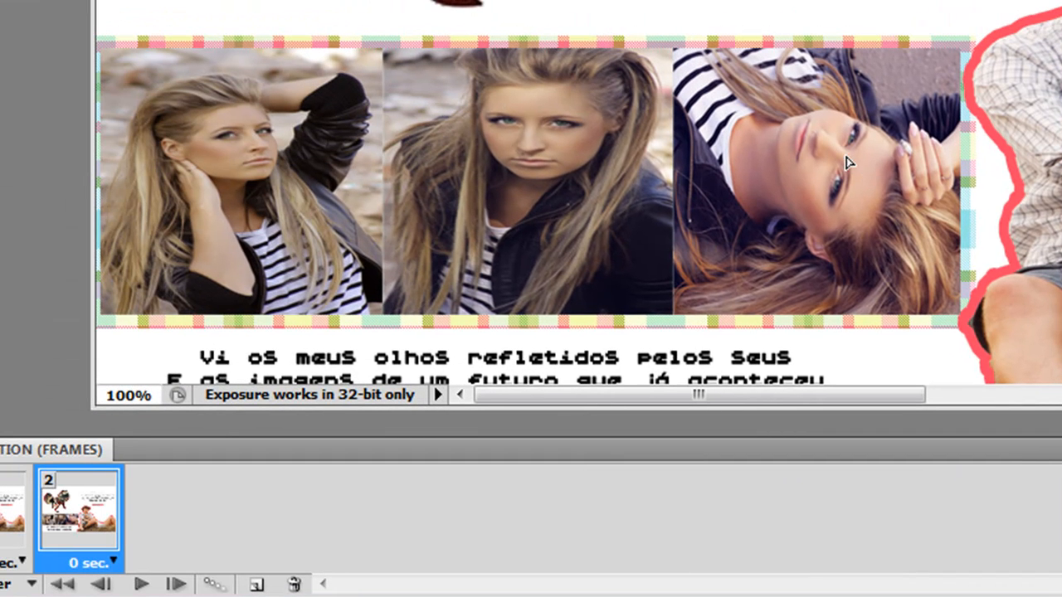
In frame 2, shift the selected photo layers slightly left inside the fixed plaid border, revealing a sliver of the next photo
{"action": "left_click_drag", "start_coordinate": [861, 166], "coordinate": [843, 160]}
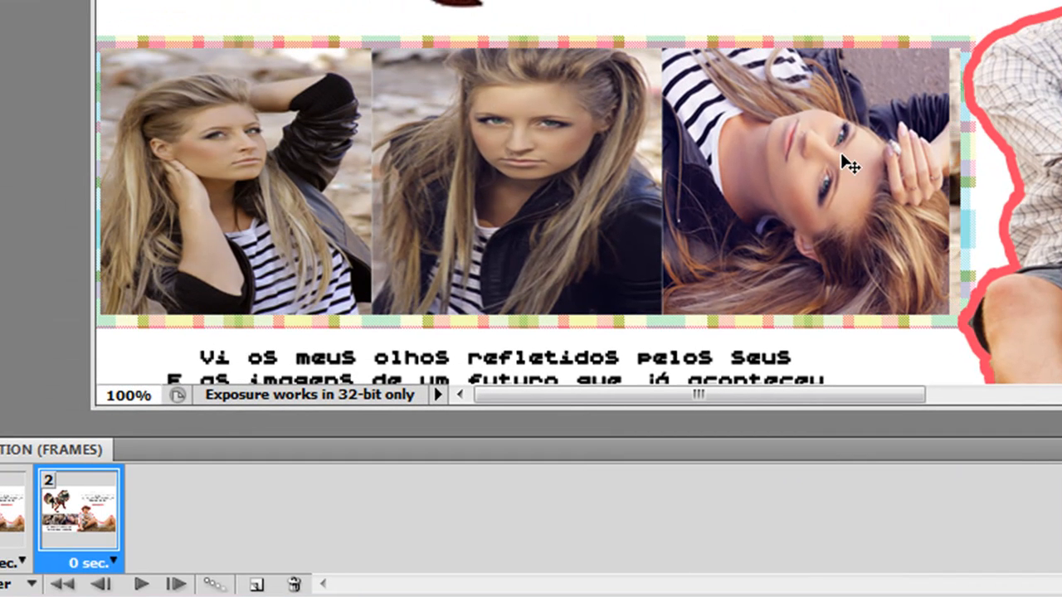
{"action": "key", "text": "ctrl+z"}
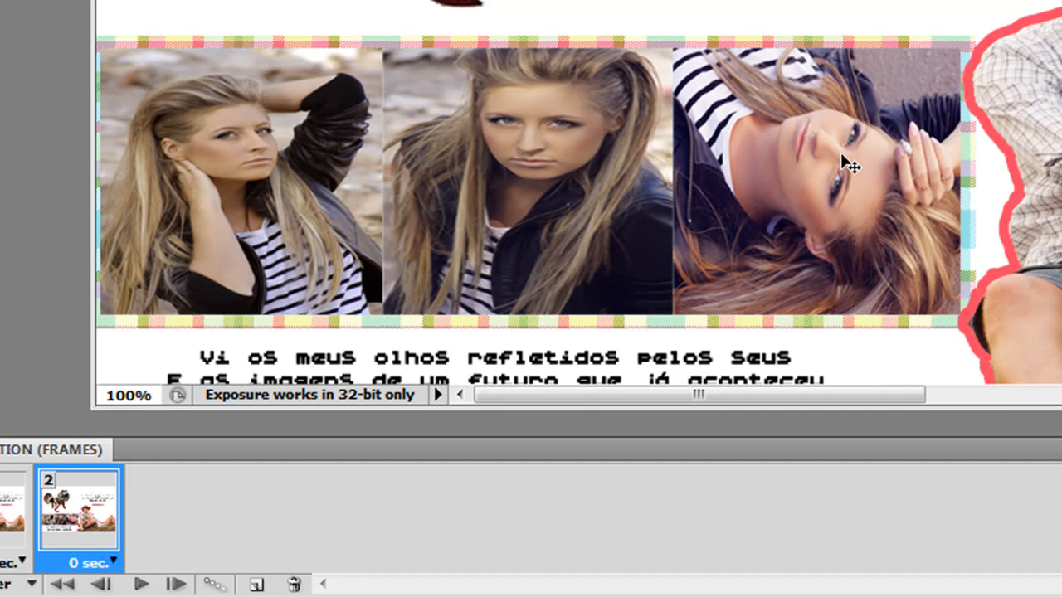
{"action": "key", "text": "ctrl+plus"}
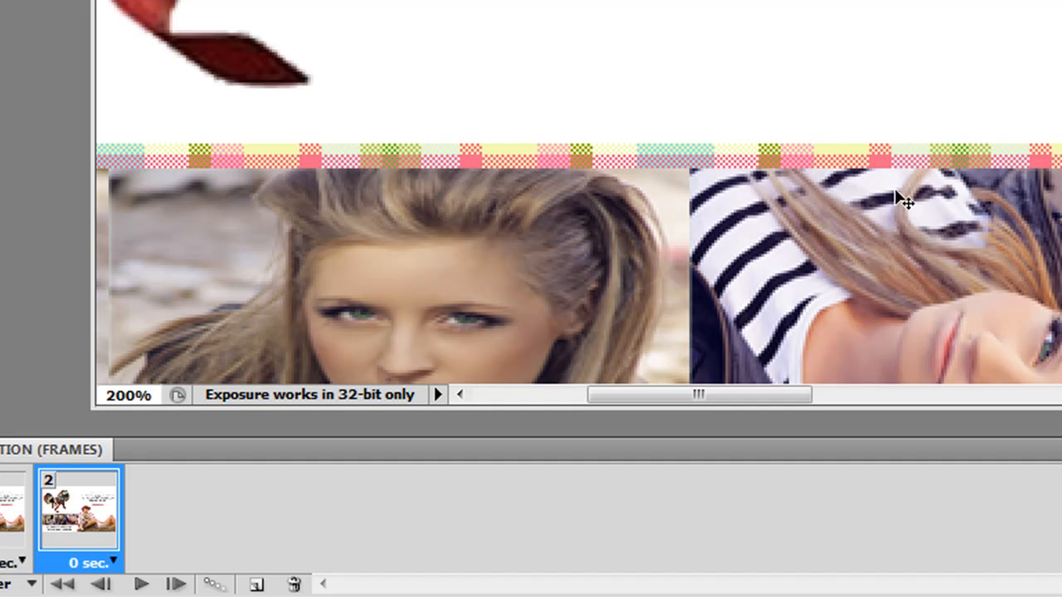
{"action": "scroll", "coordinate": [902, 206], "scroll_direction": "down", "scroll_amount": 10}
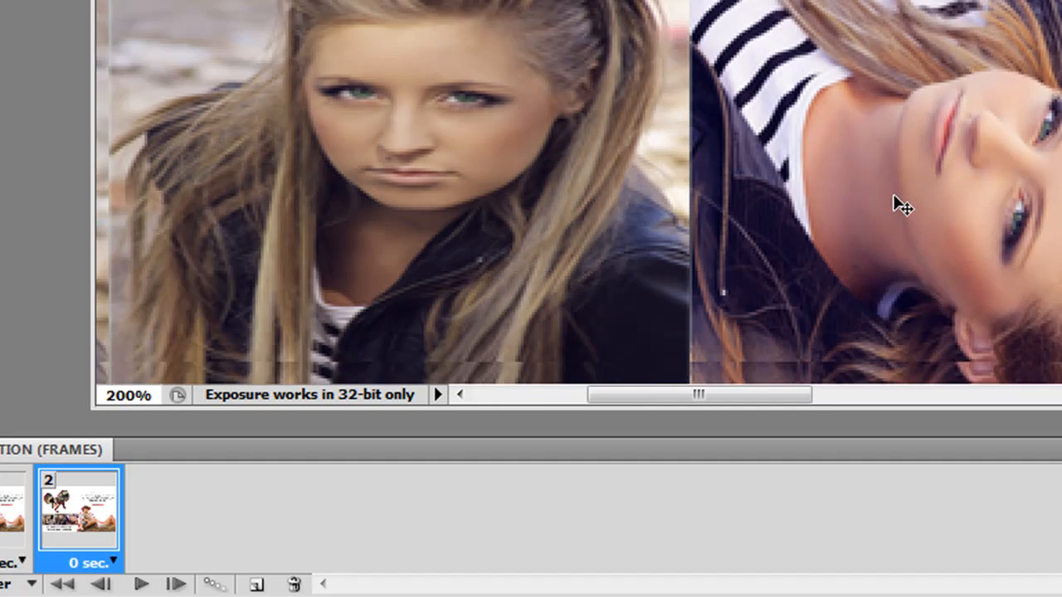
{"action": "scroll", "coordinate": [784, 305], "scroll_direction": "down", "scroll_amount": 1}
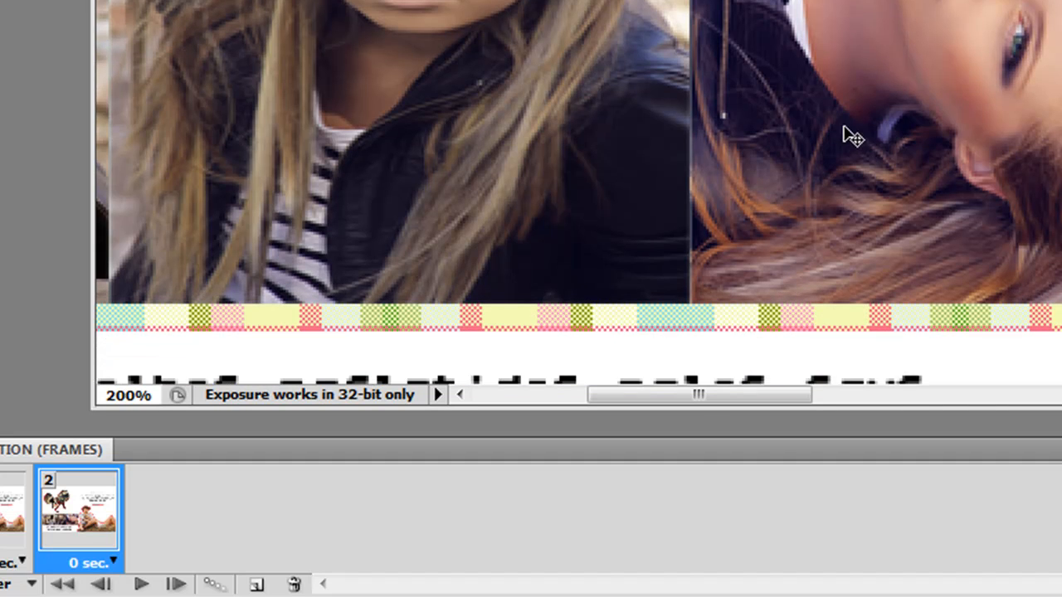
{"action": "left_click_drag", "start_coordinate": [702, 395], "coordinate": [788, 393]}
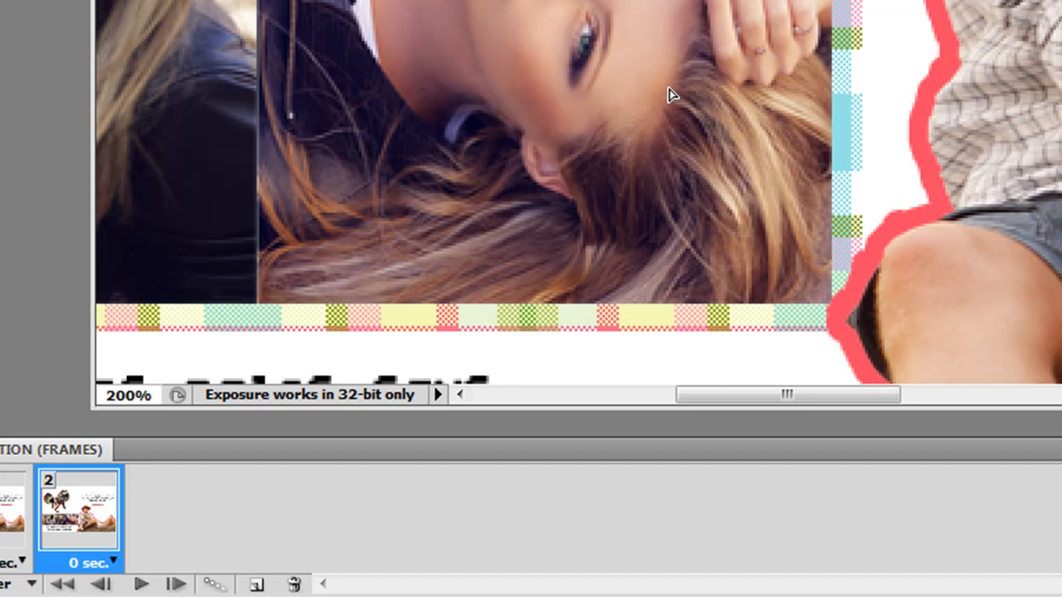
{"action": "key", "text": "ctrl+plus"}
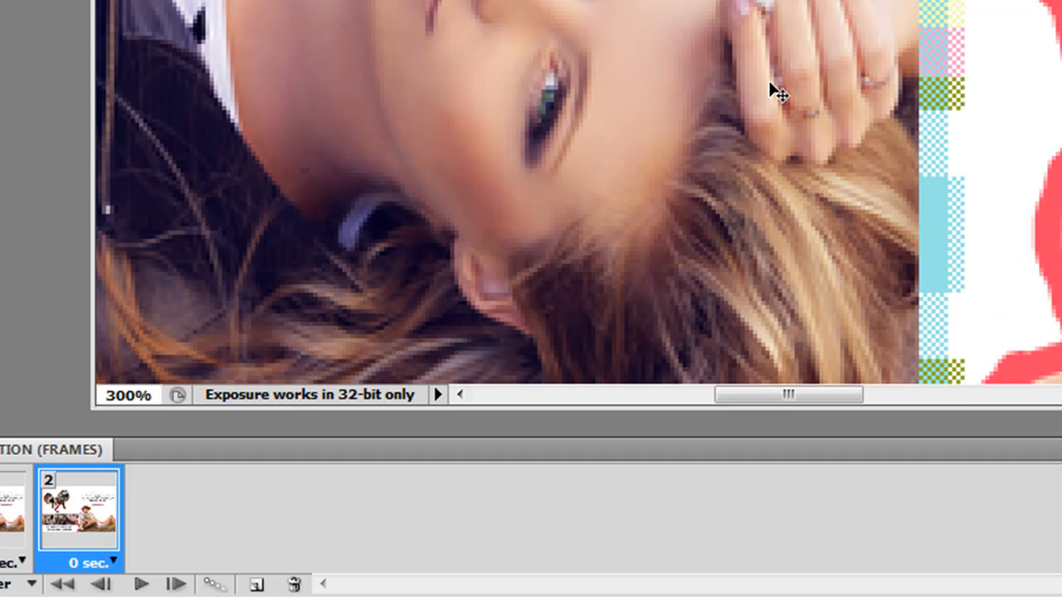
{"action": "left_click_drag", "start_coordinate": [762, 81], "coordinate": [743, 80]}
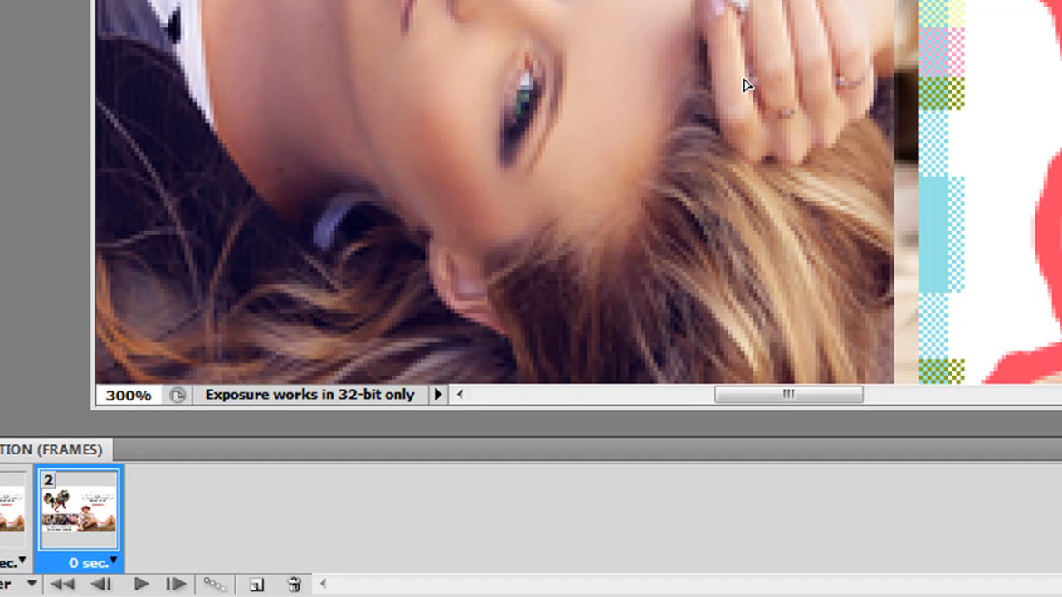
Add animation frames 3 and 4, sliding the selected photo layers slightly further left in each one
{"action": "left_click_drag", "start_coordinate": [783, 399], "coordinate": [755, 389]}
{"action": "key", "text": "ctrl+minus"}
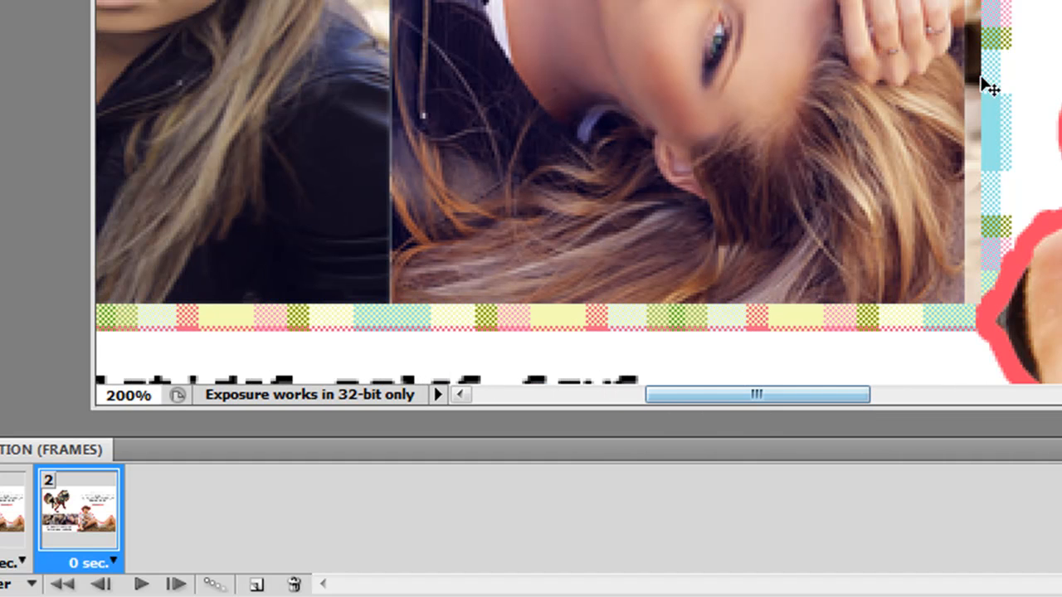
{"action": "left_click", "coordinate": [254, 585]}
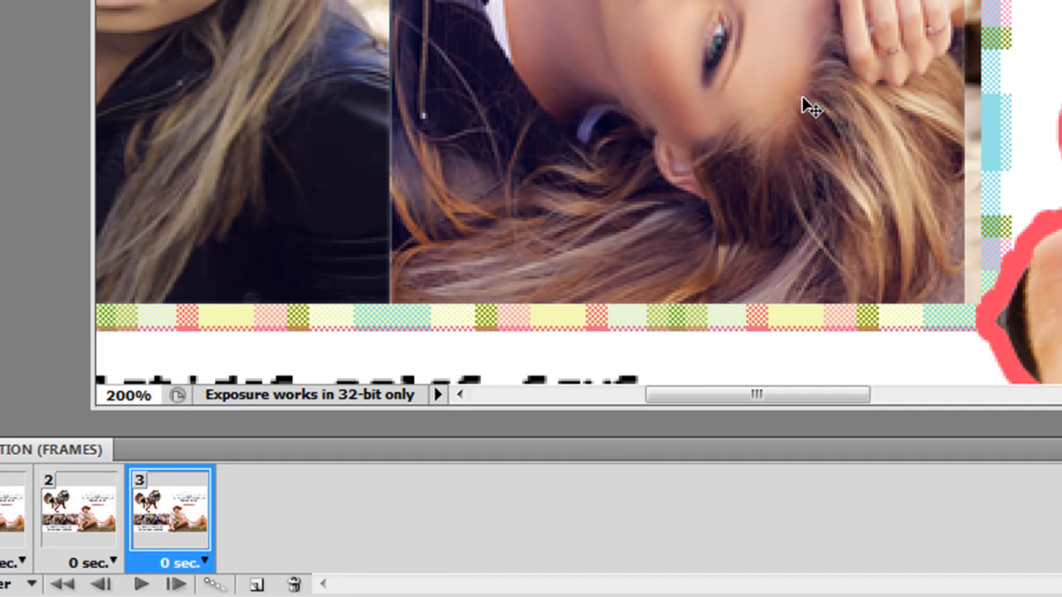
{"action": "left_click_drag", "start_coordinate": [893, 39], "coordinate": [878, 37]}
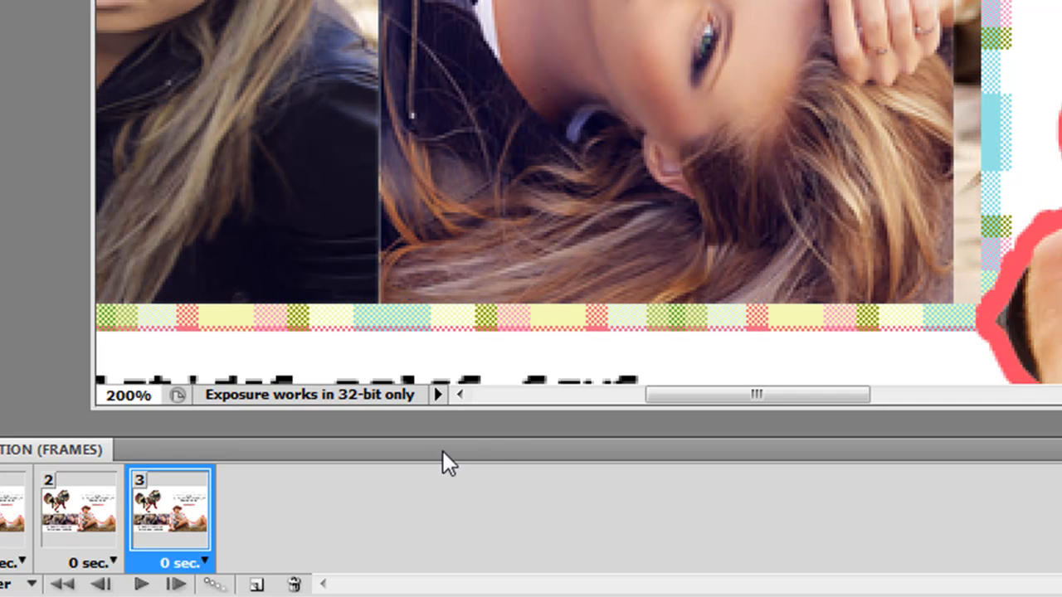
{"action": "left_click", "coordinate": [257, 585]}
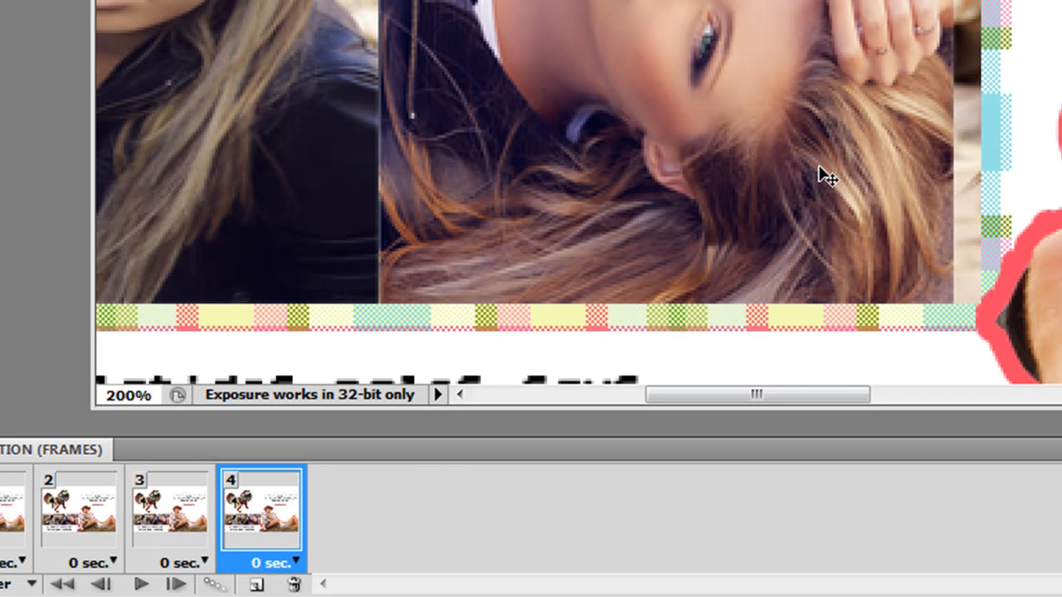
{"action": "left_click_drag", "start_coordinate": [824, 174], "coordinate": [805, 165]}
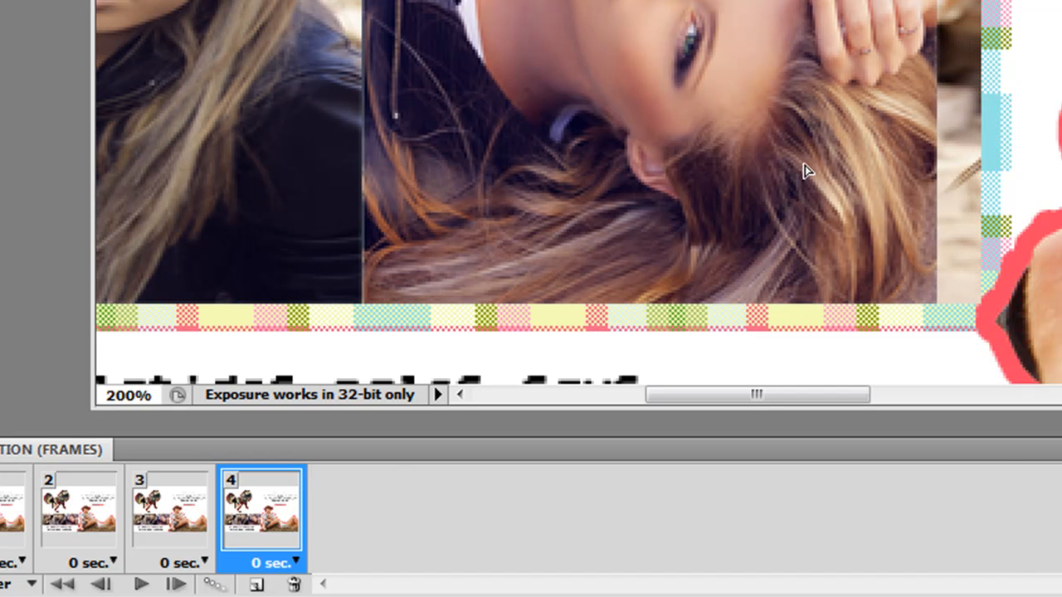
Add animation frames 5 through 7, moving the photo layers further left in each so more of the next photo enters
{"action": "left_click", "coordinate": [257, 585]}
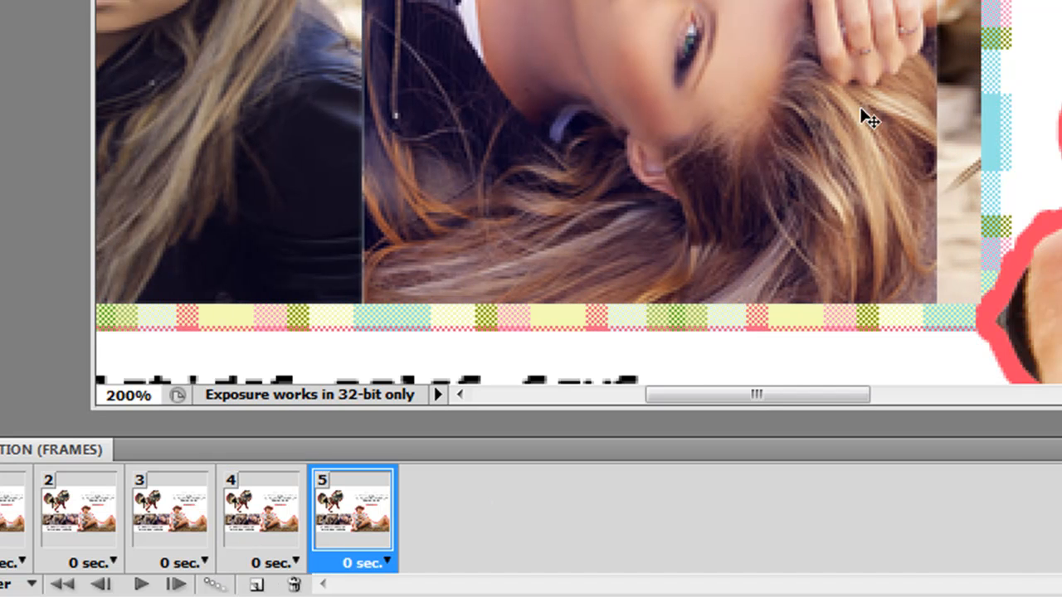
{"action": "left_click_drag", "start_coordinate": [888, 25], "coordinate": [807, 18]}
{"action": "left_click", "coordinate": [253, 586]}
{"action": "left_click", "coordinate": [257, 585]}
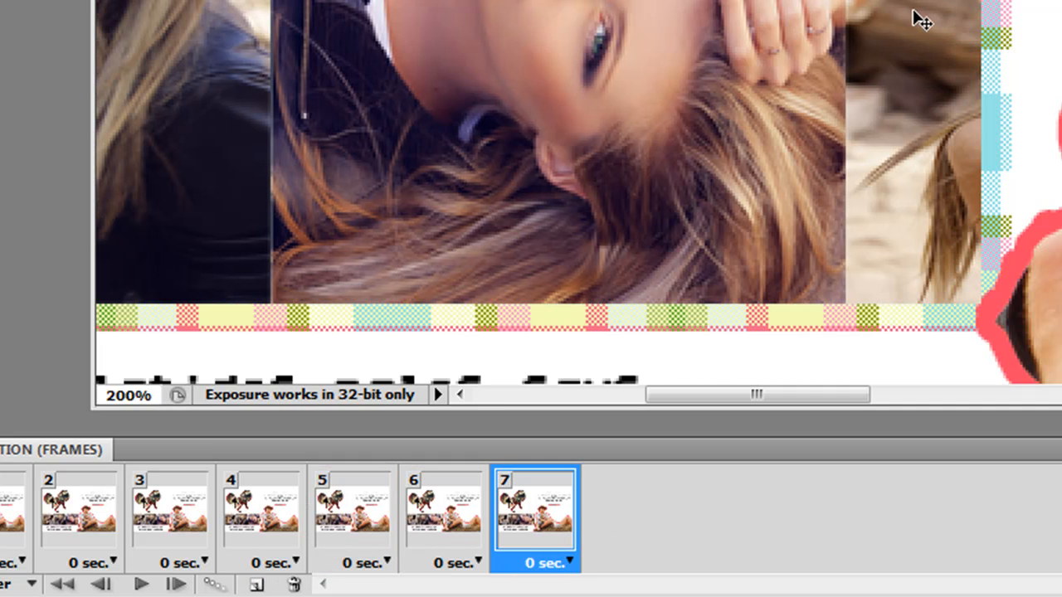
{"action": "left_click_drag", "start_coordinate": [921, 19], "coordinate": [882, 17]}
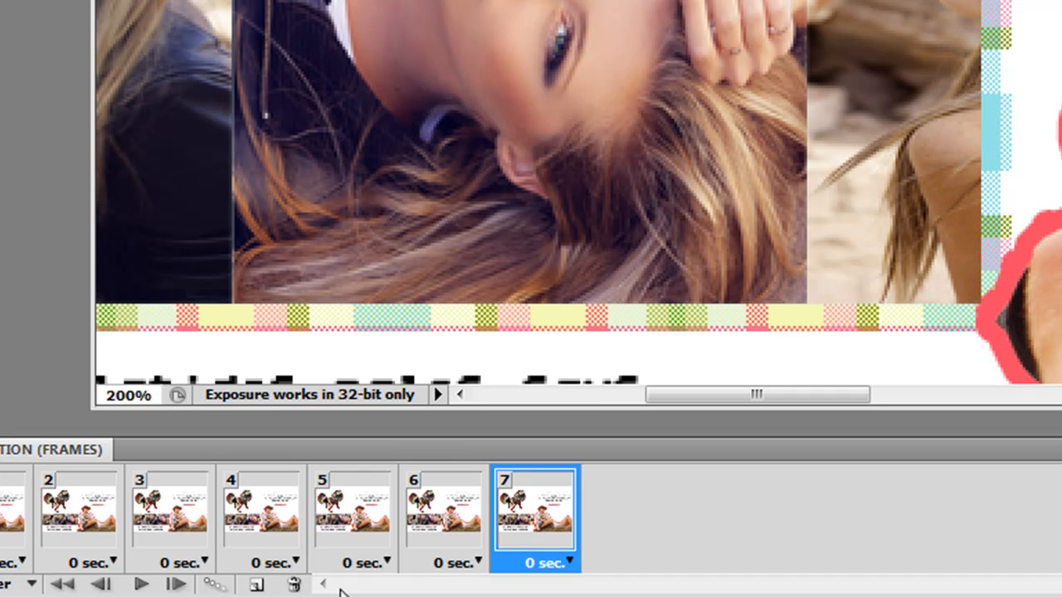
Continue the slide with frames 8, 9 and 10, shifting the photo layers a small distance left in each frame
{"action": "left_click", "coordinate": [256, 585]}
{"action": "left_click_drag", "start_coordinate": [768, 145], "coordinate": [733, 141]}
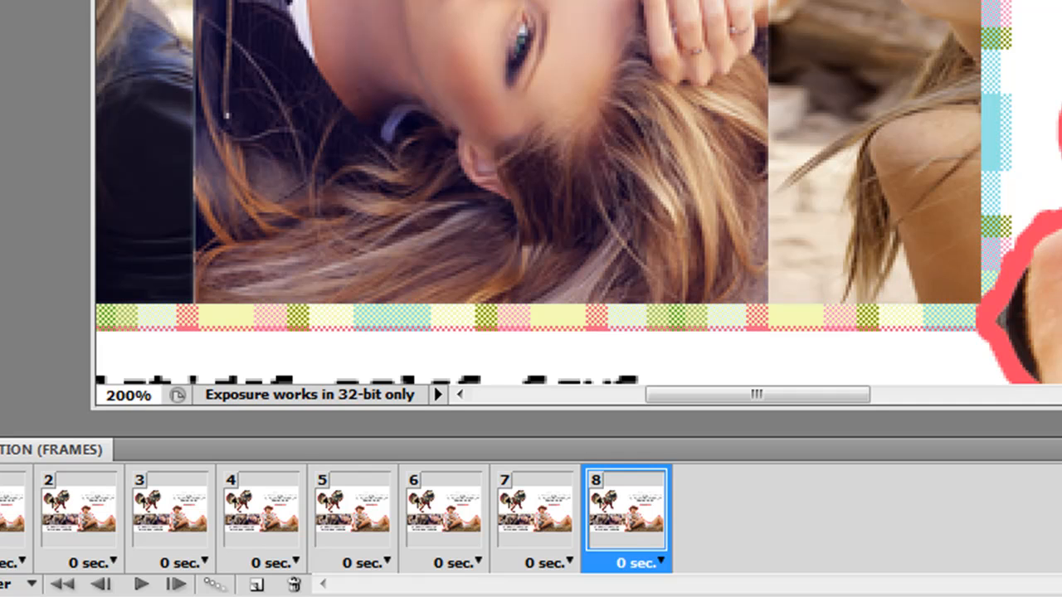
{"action": "left_click", "coordinate": [255, 585]}
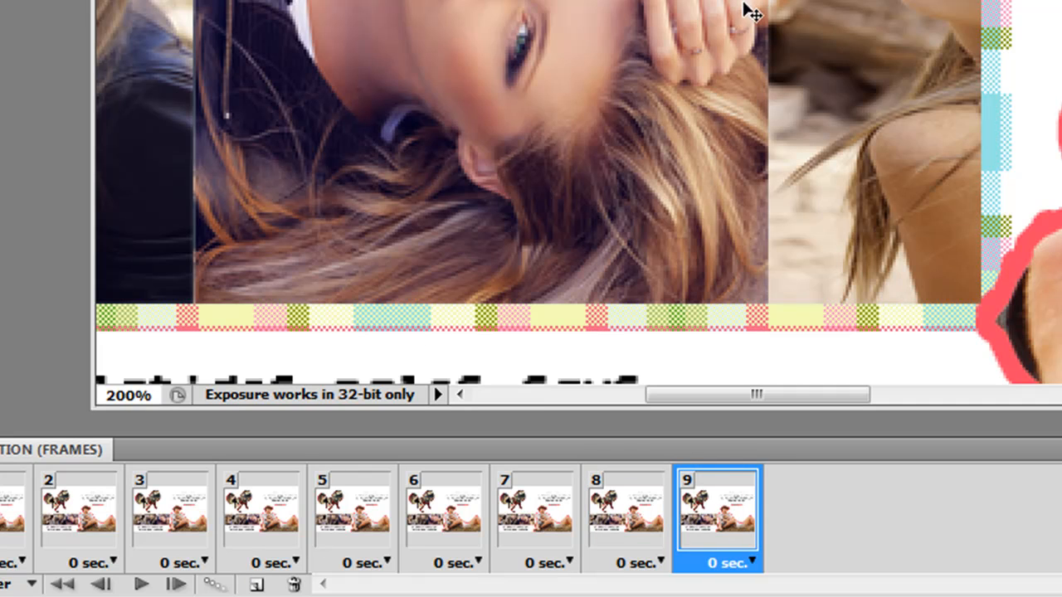
{"action": "left_click_drag", "start_coordinate": [750, 12], "coordinate": [725, 7]}
{"action": "left_click", "coordinate": [269, 585]}
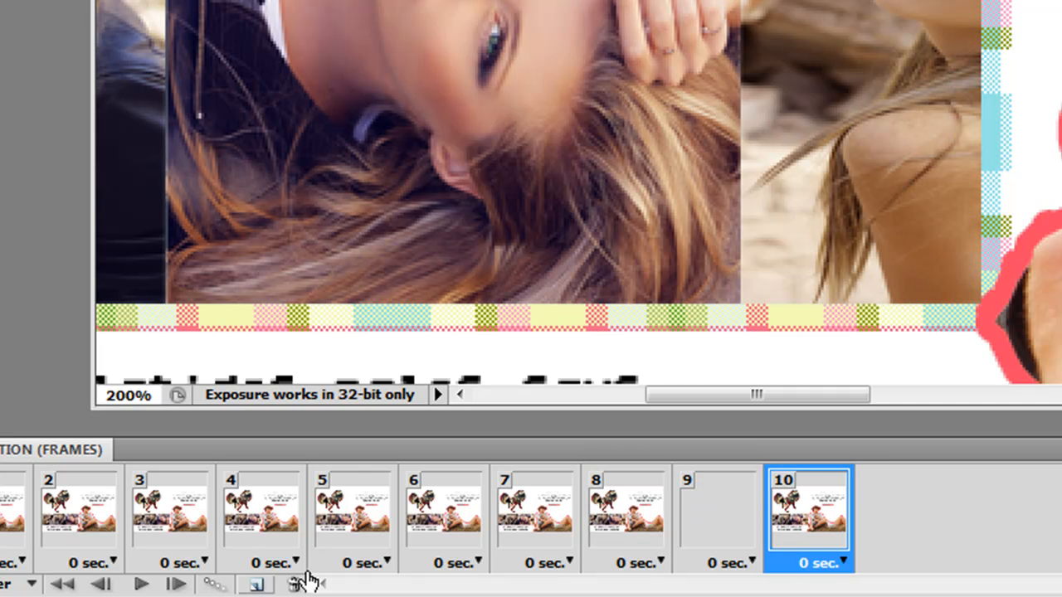
{"action": "left_click_drag", "start_coordinate": [802, 72], "coordinate": [778, 71]}
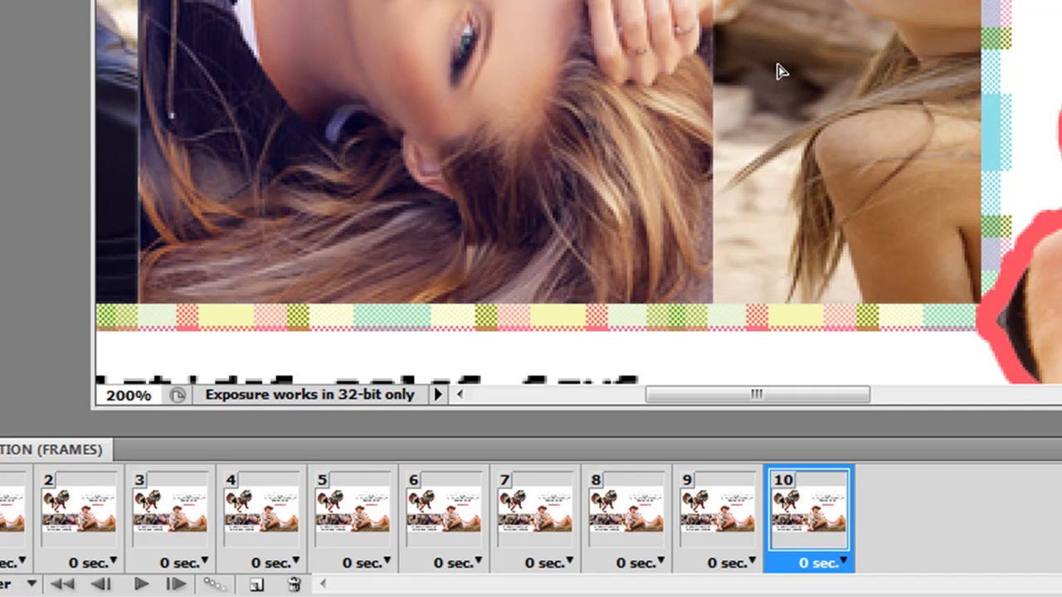
Create frames 11 through 13, advancing the photo strip left by another small increment per frame
{"action": "left_click", "coordinate": [255, 585]}
{"action": "left_click_drag", "start_coordinate": [830, 129], "coordinate": [794, 124]}
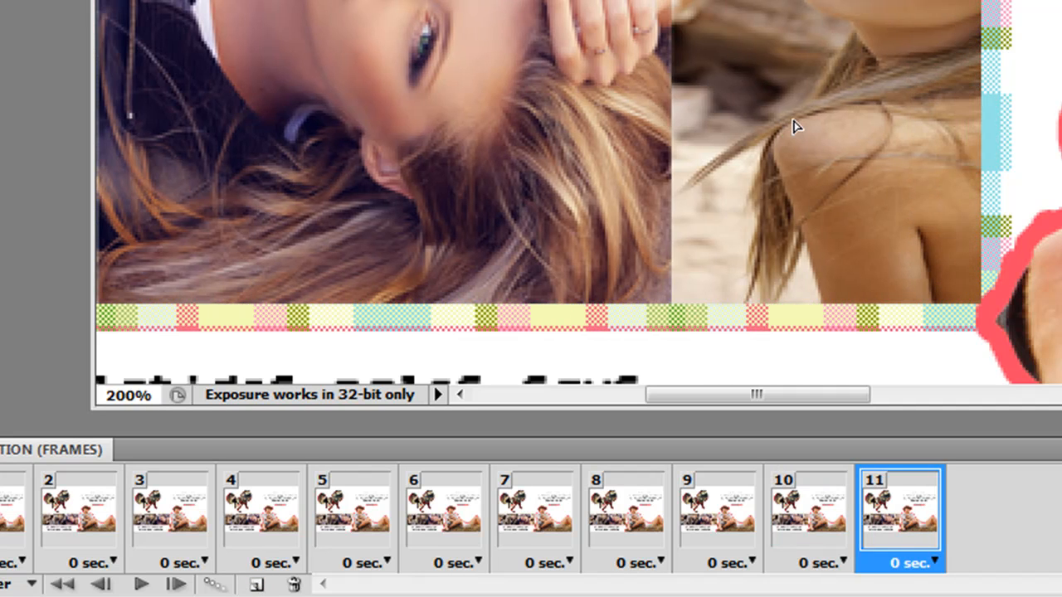
{"action": "left_click", "coordinate": [257, 585]}
{"action": "mouse_move", "coordinate": [813, 200]}
{"action": "left_mouse_down"}
{"action": "mouse_move", "coordinate": [791, 208]}
{"action": "mouse_move", "coordinate": [820, 196]}
{"action": "left_mouse_up"}
{"action": "left_click", "coordinate": [259, 584]}
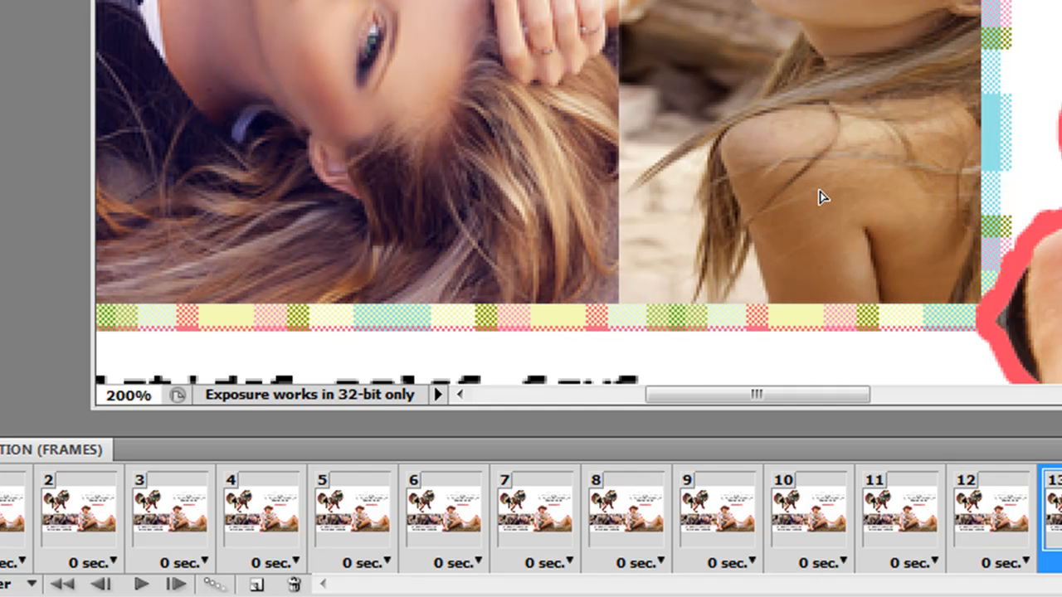
Add frames 14 through 16 to the animation, nudging the selected photos left again in each
{"action": "left_click", "coordinate": [257, 585]}
{"action": "left_click_drag", "start_coordinate": [877, 83], "coordinate": [854, 83]}
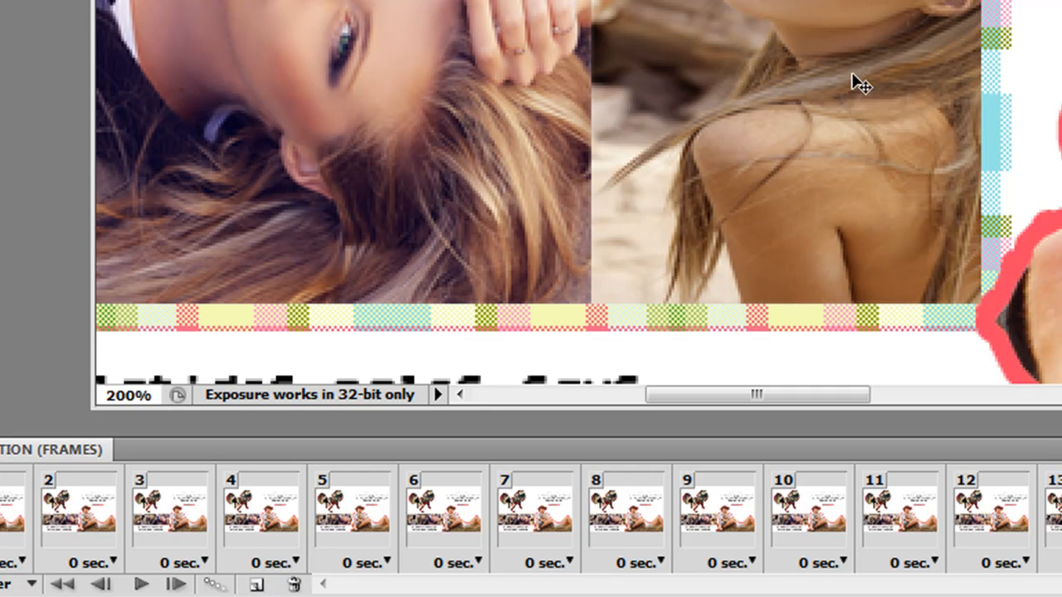
{"action": "left_click", "coordinate": [258, 585]}
{"action": "left_click_drag", "start_coordinate": [780, 174], "coordinate": [753, 173]}
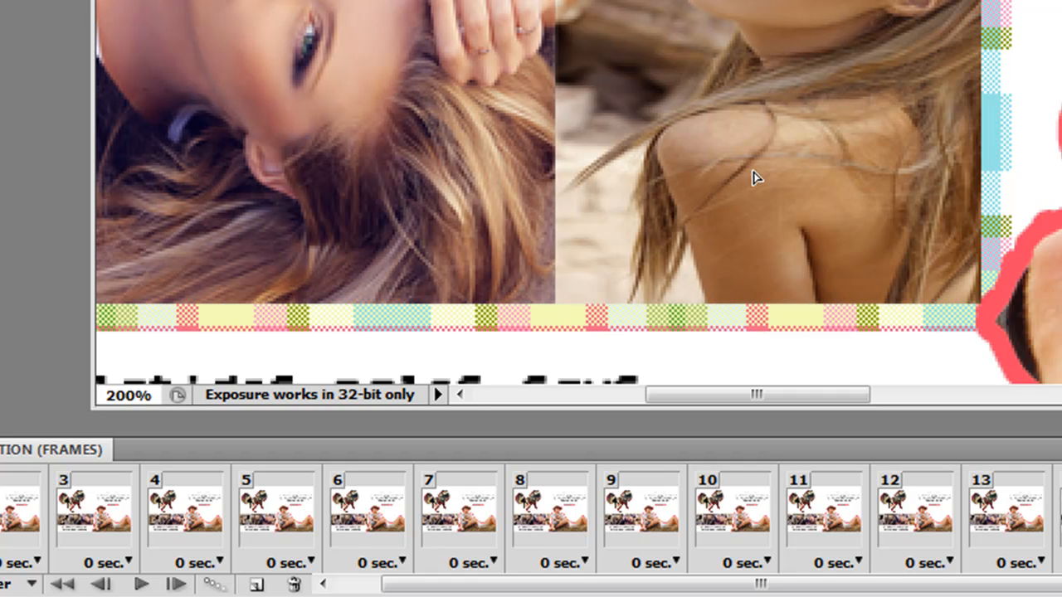
{"action": "left_click", "coordinate": [255, 585]}
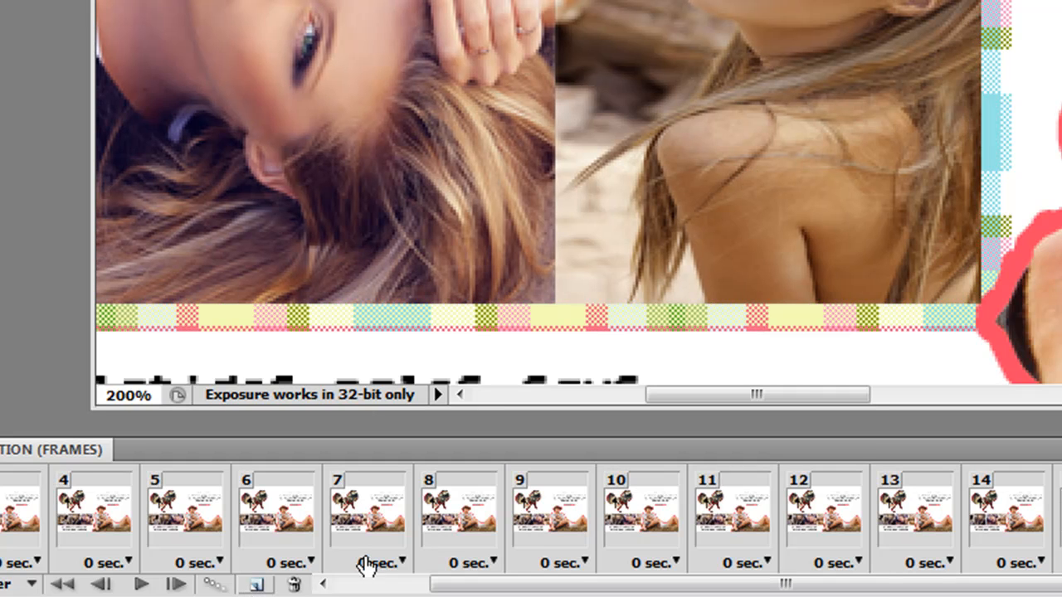
{"action": "left_click_drag", "start_coordinate": [896, 173], "coordinate": [857, 181]}
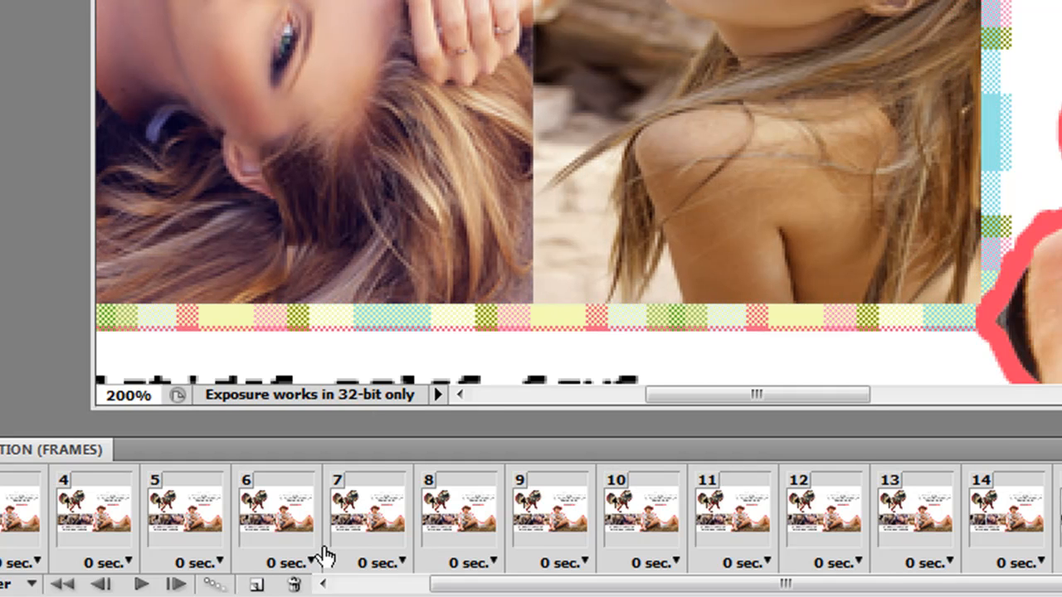
Extend the animation with frames 17, 18 and 19, each with the photo layers moved slightly further left
{"action": "left_click", "coordinate": [256, 585]}
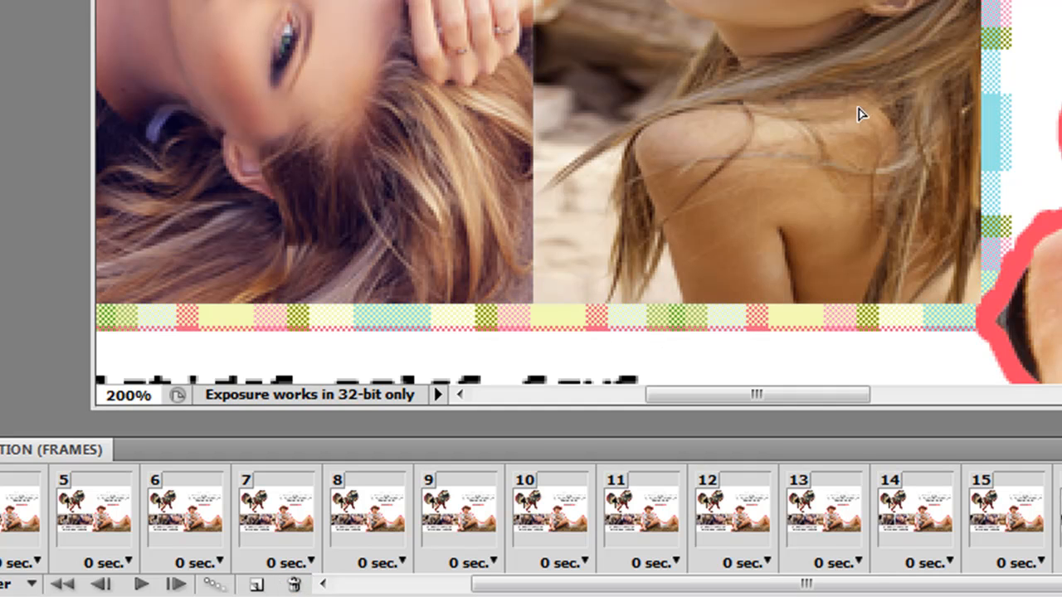
{"action": "left_click_drag", "start_coordinate": [859, 115], "coordinate": [839, 114]}
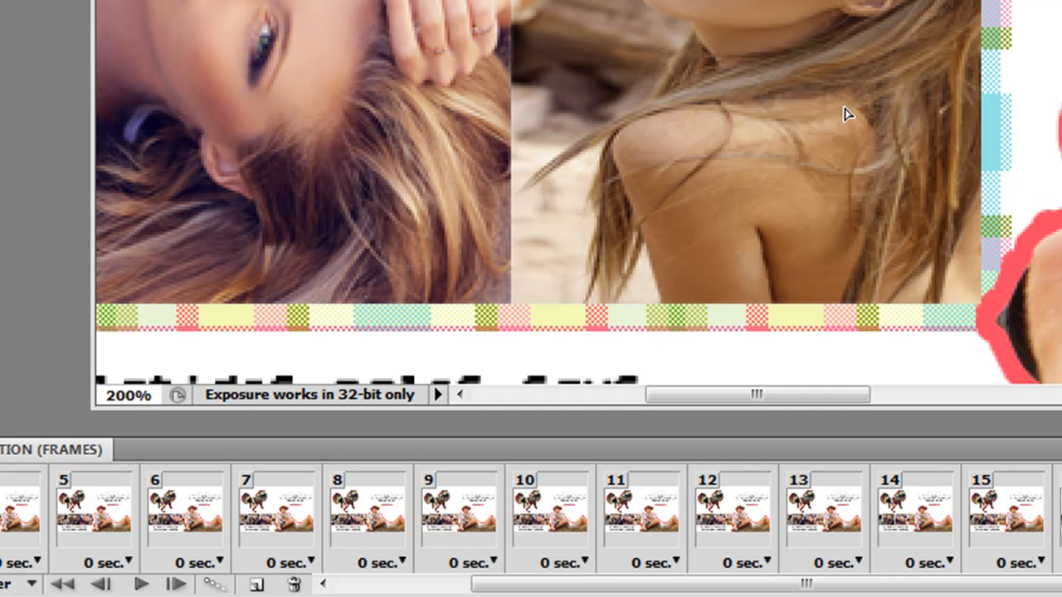
{"action": "left_click", "coordinate": [256, 586]}
{"action": "left_click_drag", "start_coordinate": [917, 68], "coordinate": [895, 67]}
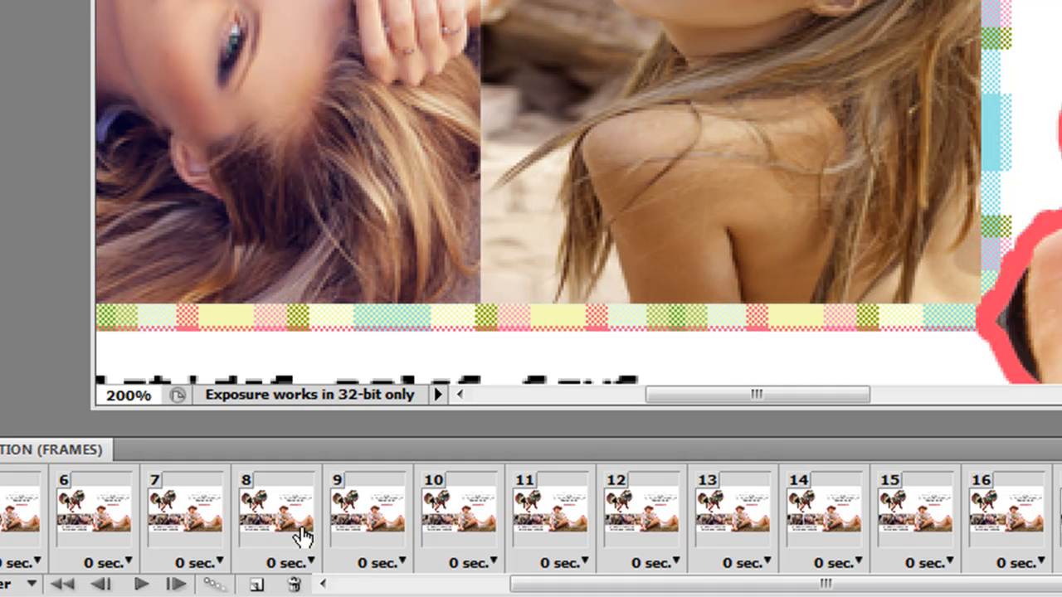
{"action": "left_click", "coordinate": [256, 585]}
{"action": "left_click_drag", "start_coordinate": [853, 56], "coordinate": [815, 51]}
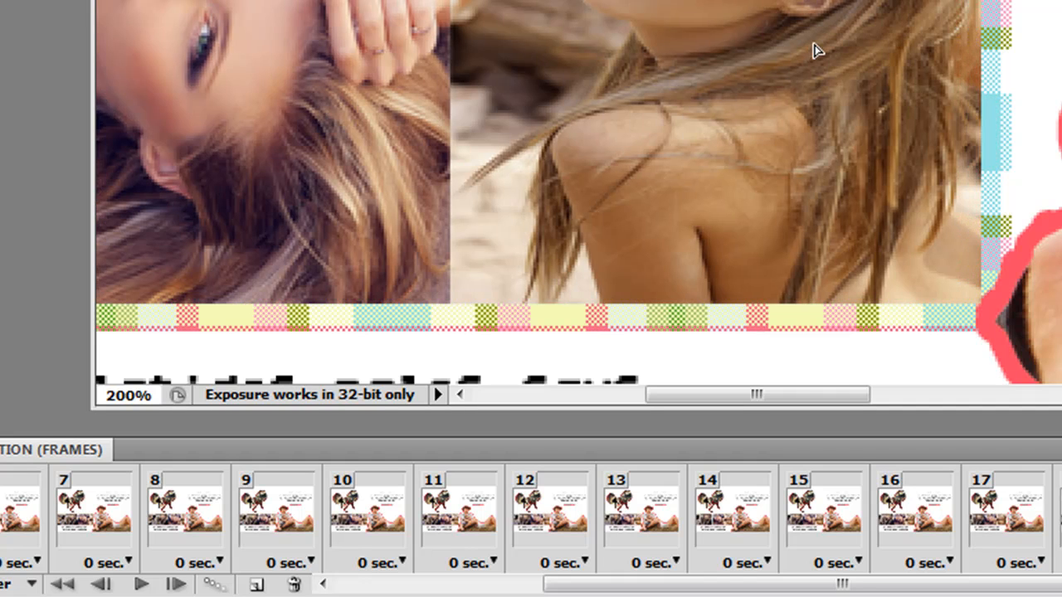
Add frames 20 through 23, sliding the photos left in each until the blonde-hair and denim photo enters the strip
{"action": "left_click", "coordinate": [257, 585]}
{"action": "left_click_drag", "start_coordinate": [885, 42], "coordinate": [805, 58]}
{"action": "left_click", "coordinate": [257, 586]}
{"action": "left_click", "coordinate": [256, 586]}
{"action": "left_click", "coordinate": [256, 586]}
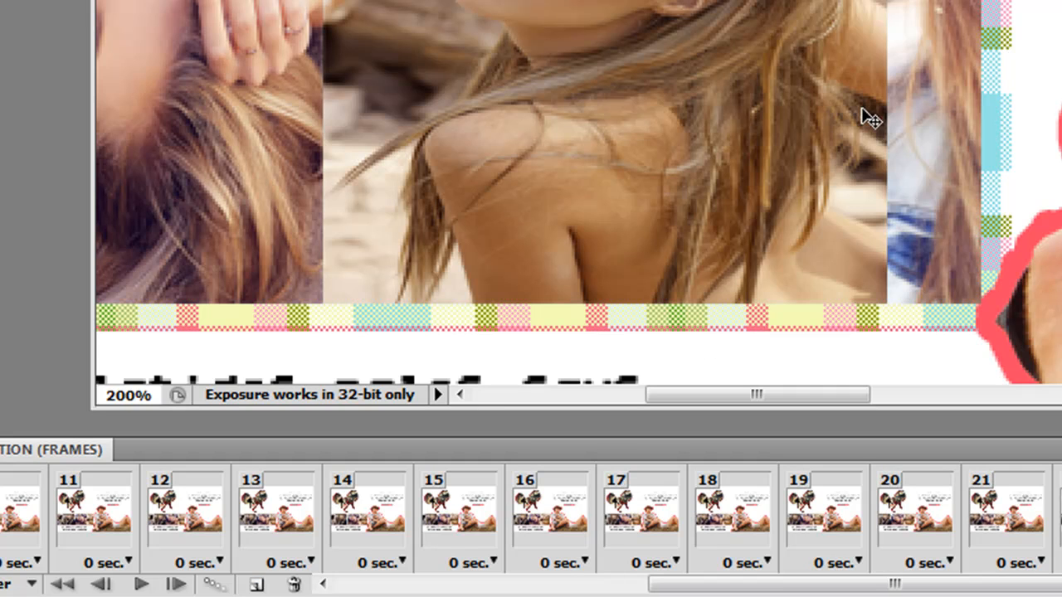
{"action": "left_click_drag", "start_coordinate": [868, 119], "coordinate": [816, 114]}
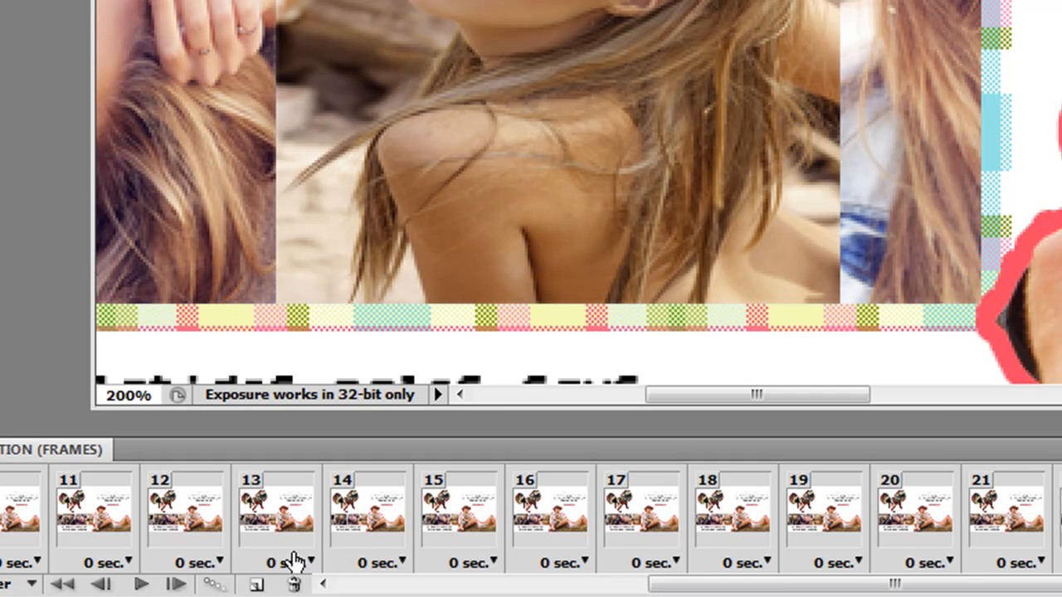
Add frames 24 through 26 to the animation, sliding the selected photos a small increment left in each
{"action": "left_click", "coordinate": [257, 585]}
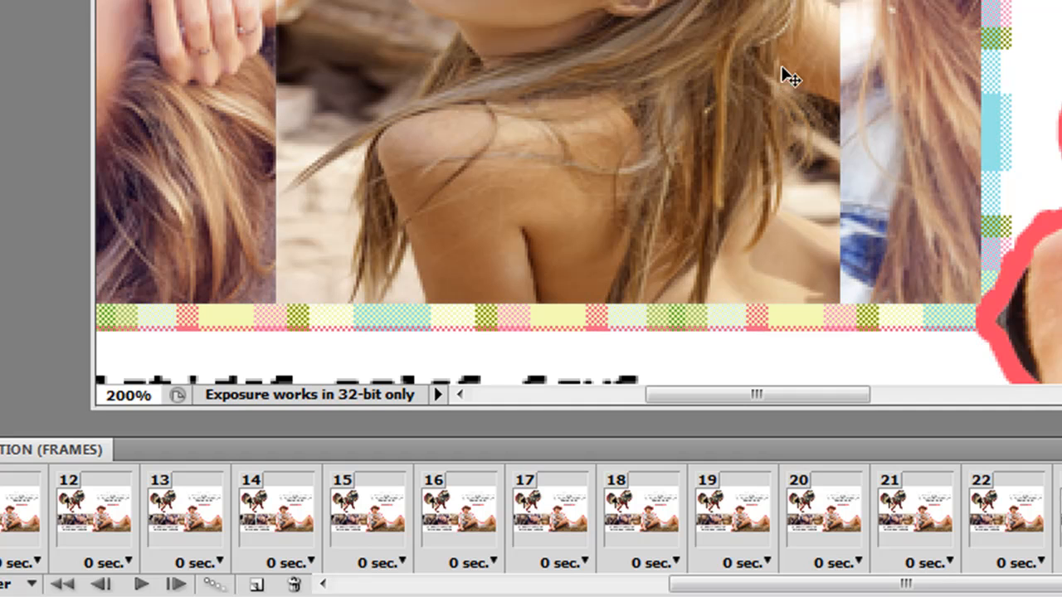
{"action": "left_click_drag", "start_coordinate": [863, 73], "coordinate": [811, 64]}
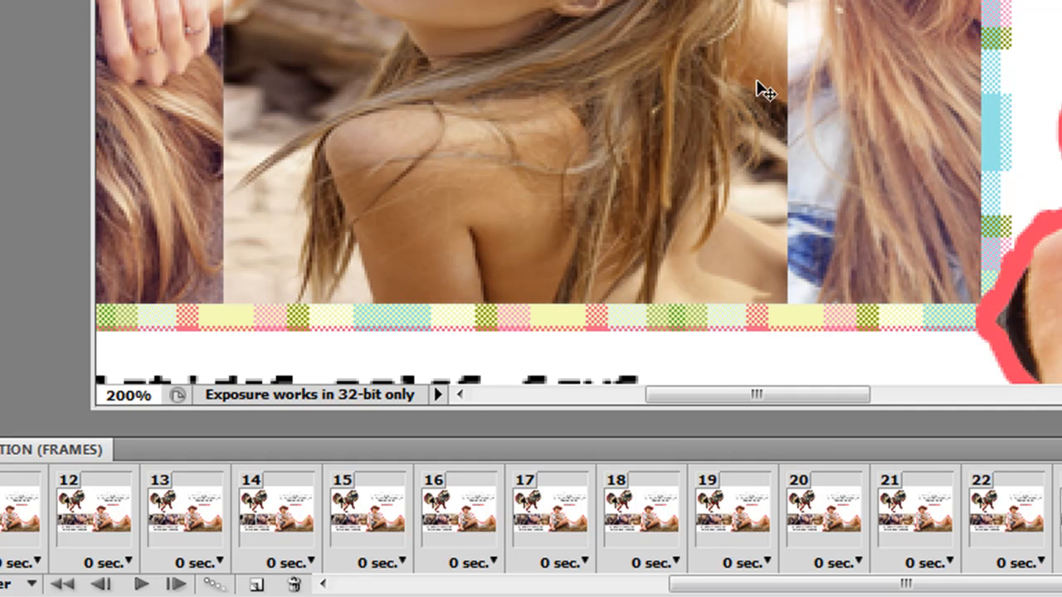
{"action": "left_click", "coordinate": [256, 586]}
{"action": "left_click_drag", "start_coordinate": [827, 277], "coordinate": [778, 278]}
{"action": "left_click", "coordinate": [256, 586]}
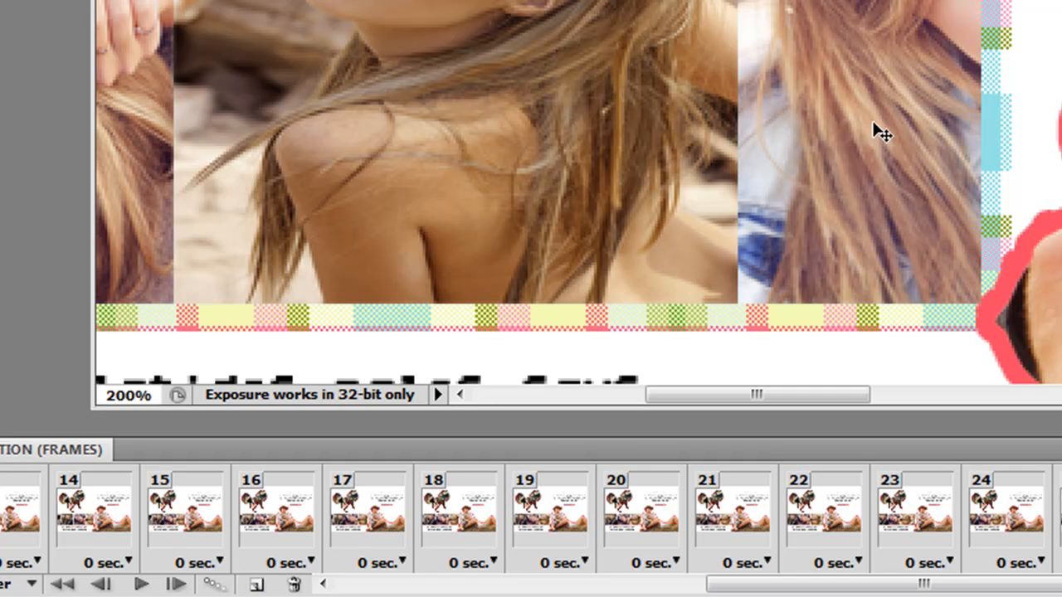
{"action": "left_click_drag", "start_coordinate": [911, 109], "coordinate": [861, 115]}
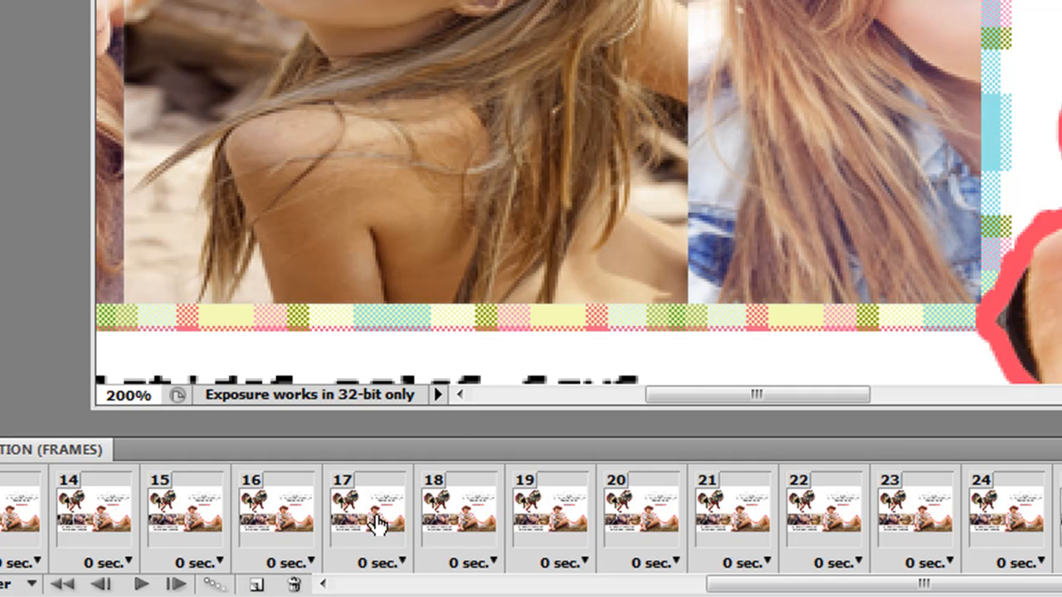
Create frames 27 through 29, moving the photo strip further left in each to bring in more of the denim-jacket photo
{"action": "left_click", "coordinate": [256, 586]}
{"action": "left_click_drag", "start_coordinate": [802, 163], "coordinate": [765, 166]}
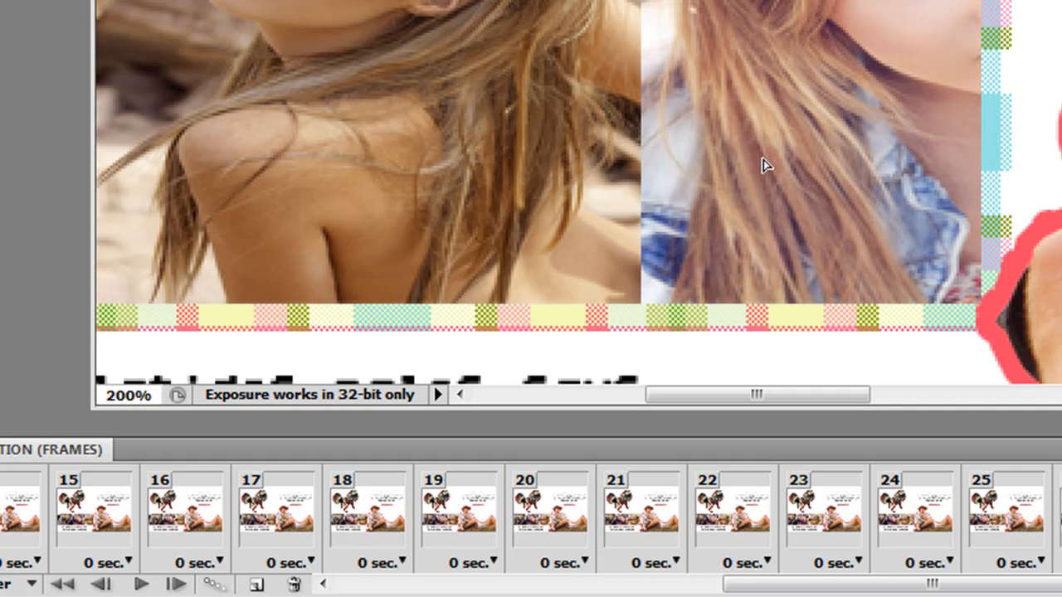
{"action": "left_click", "coordinate": [256, 586]}
{"action": "left_click_drag", "start_coordinate": [831, 172], "coordinate": [739, 164]}
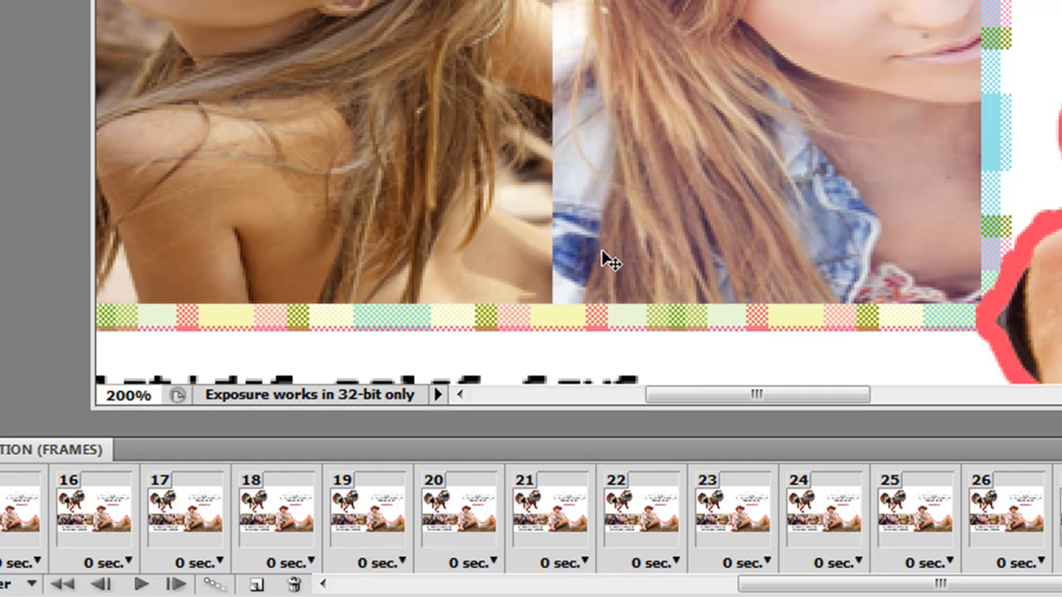
{"action": "left_click", "coordinate": [257, 586]}
{"action": "left_click_drag", "start_coordinate": [921, 202], "coordinate": [845, 198]}
Add frames 30 through 32, sliding the photos left in each until the wheat-field photo enters the strip
{"action": "left_click", "coordinate": [257, 586]}
{"action": "left_click_drag", "start_coordinate": [836, 235], "coordinate": [781, 233]}
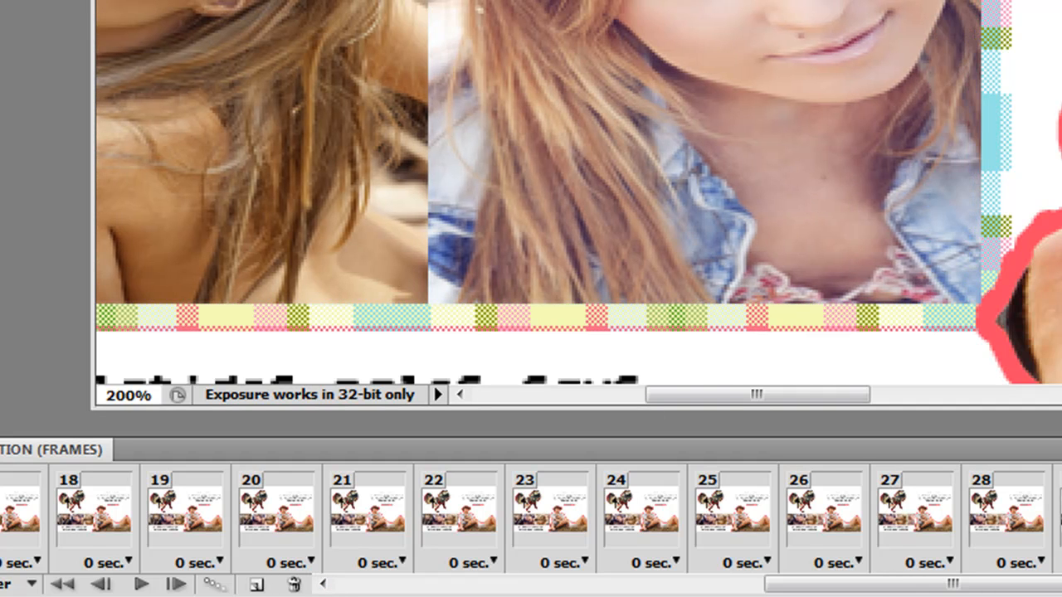
{"action": "left_click", "coordinate": [257, 585]}
{"action": "left_click_drag", "start_coordinate": [896, 202], "coordinate": [857, 207]}
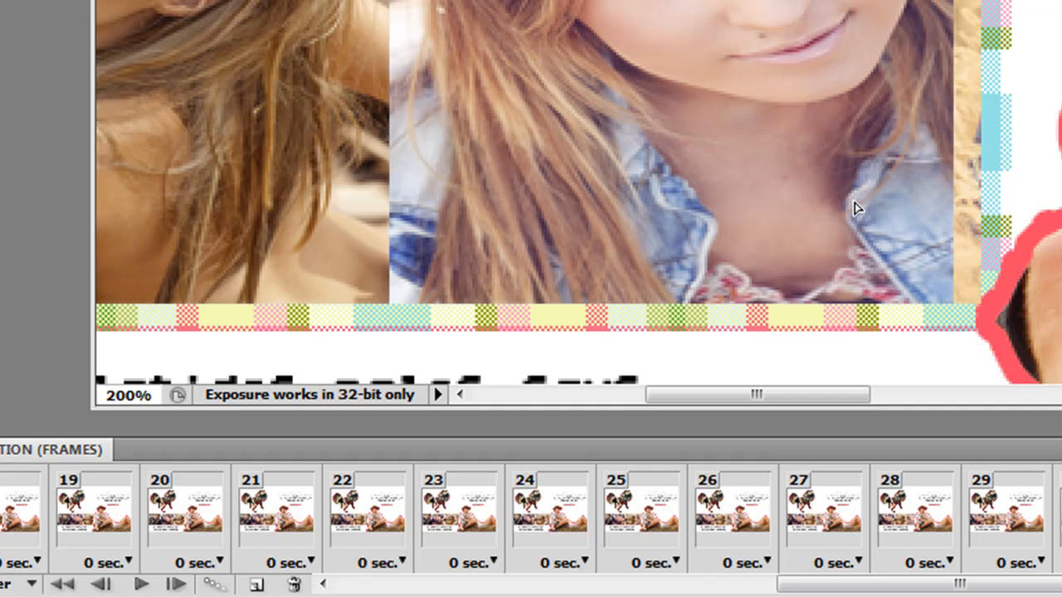
{"action": "left_click", "coordinate": [257, 586]}
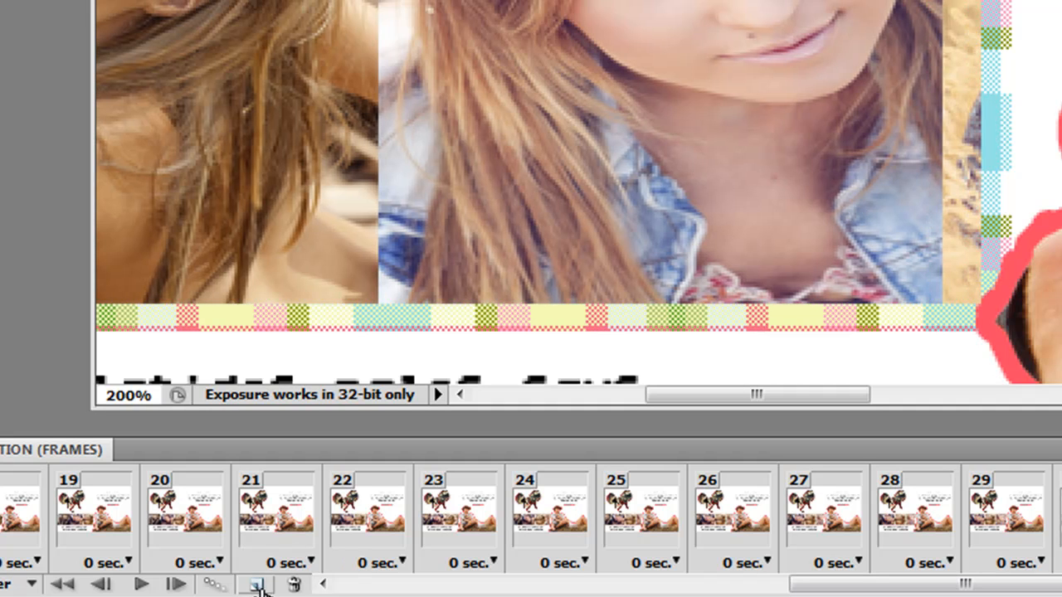
{"action": "left_click_drag", "start_coordinate": [951, 171], "coordinate": [877, 171]}
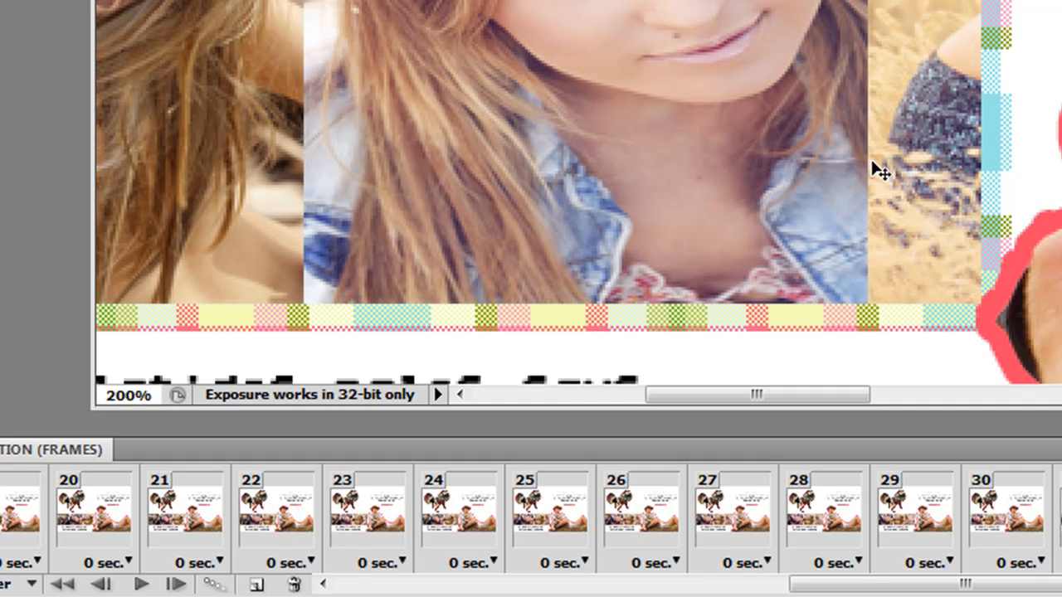
Extend the animation with frames 33, 34 and 35, shifting the photo layers slightly further left in each
{"action": "left_click", "coordinate": [258, 586]}
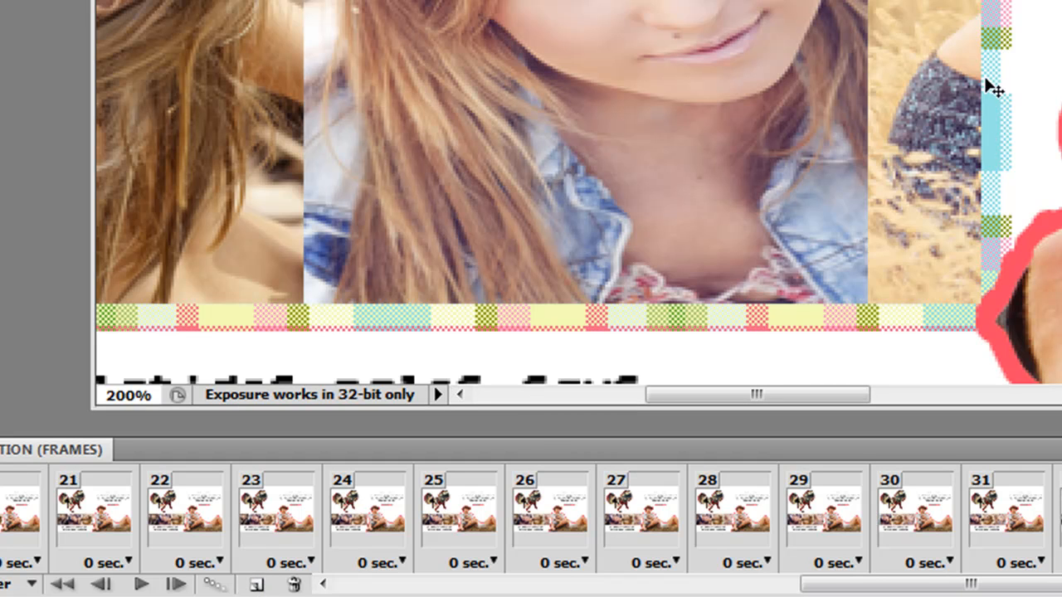
{"action": "left_click_drag", "start_coordinate": [968, 71], "coordinate": [916, 69]}
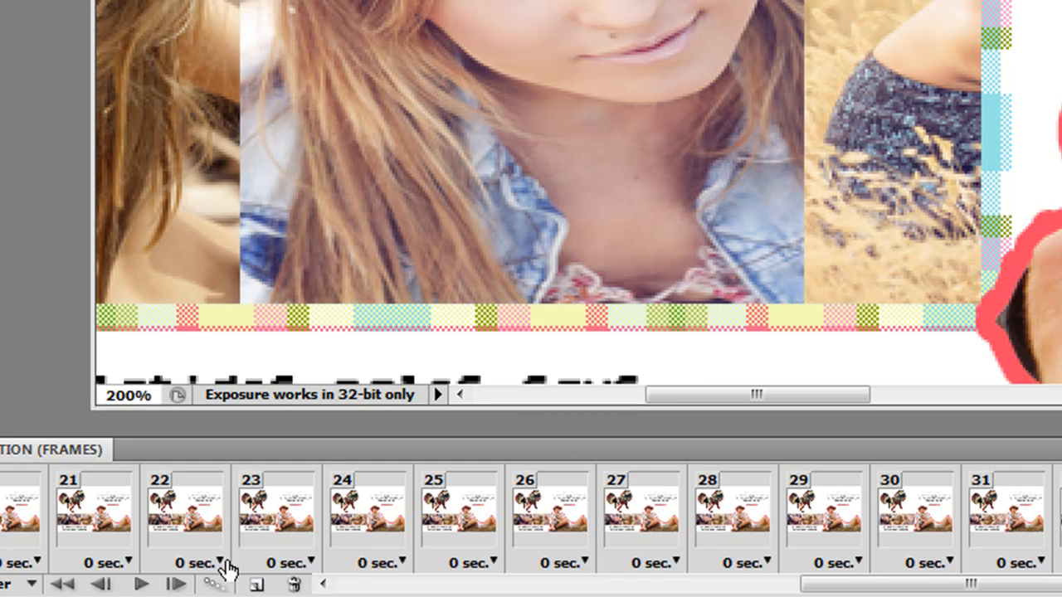
{"action": "left_click", "coordinate": [257, 585]}
{"action": "left_click_drag", "start_coordinate": [793, 60], "coordinate": [766, 59]}
{"action": "left_click", "coordinate": [256, 585]}
{"action": "left_click_drag", "start_coordinate": [759, 191], "coordinate": [713, 191]}
Add frames 36 through 39, continuing to slide the photos left so more of the wheat-field photo enters the strip
{"action": "left_click", "coordinate": [264, 588]}
{"action": "left_click_drag", "start_coordinate": [785, 221], "coordinate": [688, 185]}
{"action": "left_click", "coordinate": [264, 585]}
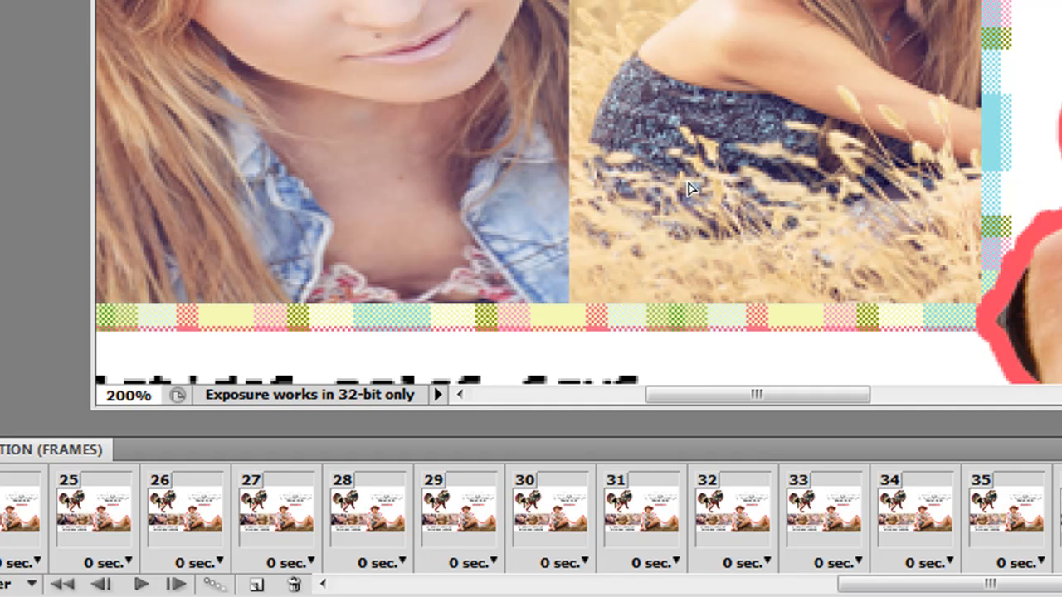
{"action": "left_click", "coordinate": [257, 587]}
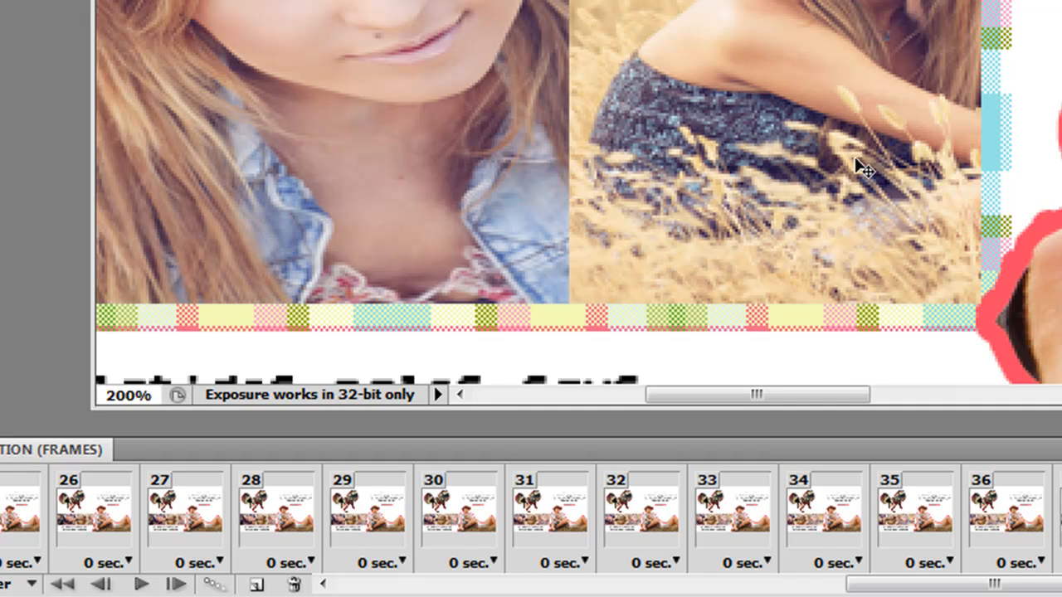
{"action": "left_click_drag", "start_coordinate": [861, 166], "coordinate": [813, 166]}
{"action": "left_click", "coordinate": [257, 585]}
{"action": "left_click_drag", "start_coordinate": [827, 290], "coordinate": [785, 287]}
Create frames 40 through 43, moving the photos to their final position with the wheat-field photo against the strip's right border
{"action": "left_click", "coordinate": [258, 585]}
{"action": "left_click_drag", "start_coordinate": [965, 208], "coordinate": [927, 201]}
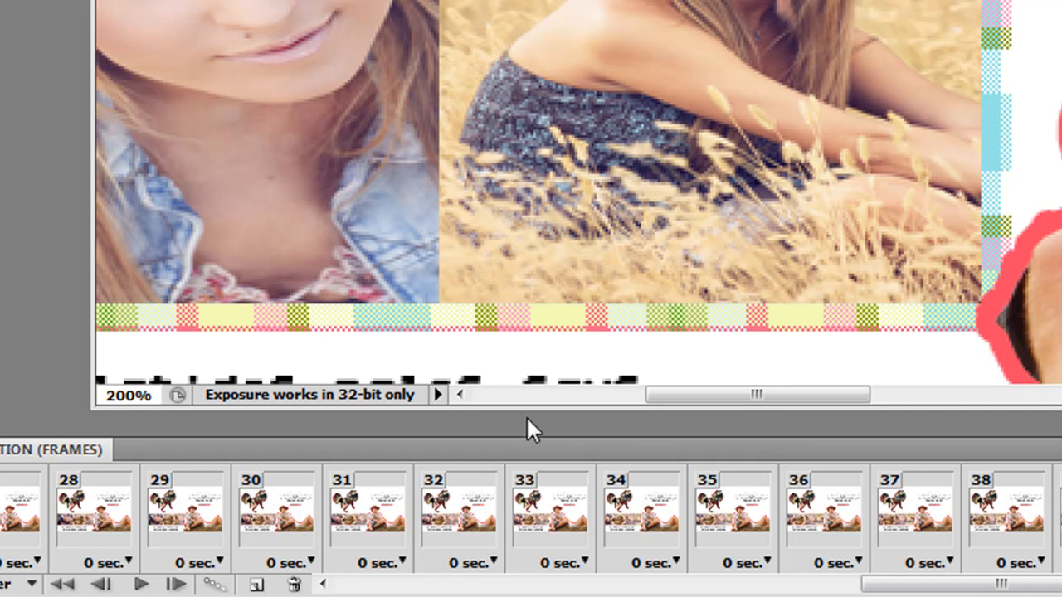
{"action": "left_click", "coordinate": [258, 585]}
{"action": "left_click_drag", "start_coordinate": [927, 149], "coordinate": [882, 143]}
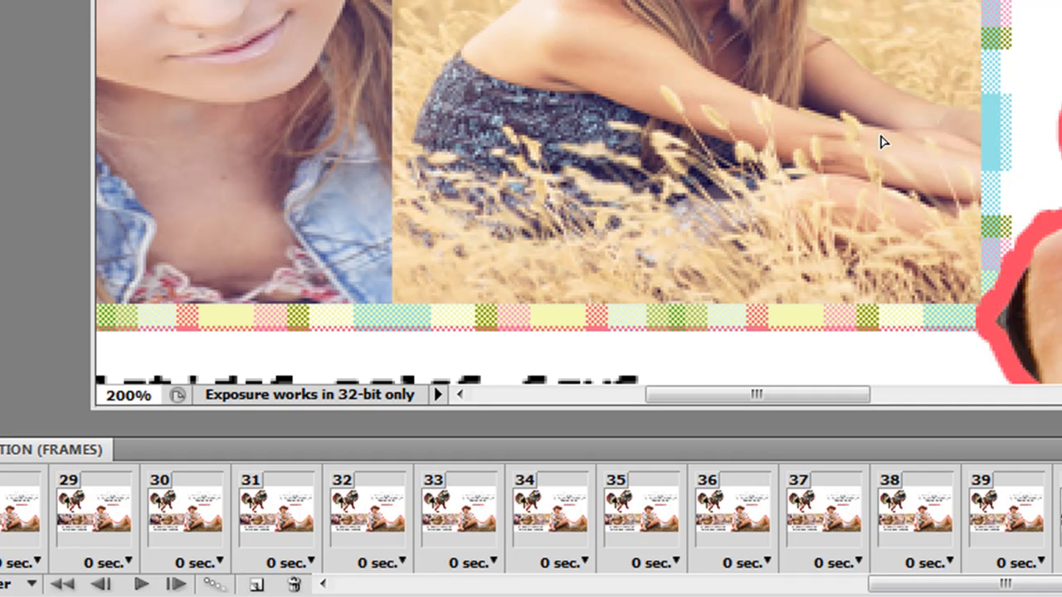
{"action": "left_click", "coordinate": [257, 585]}
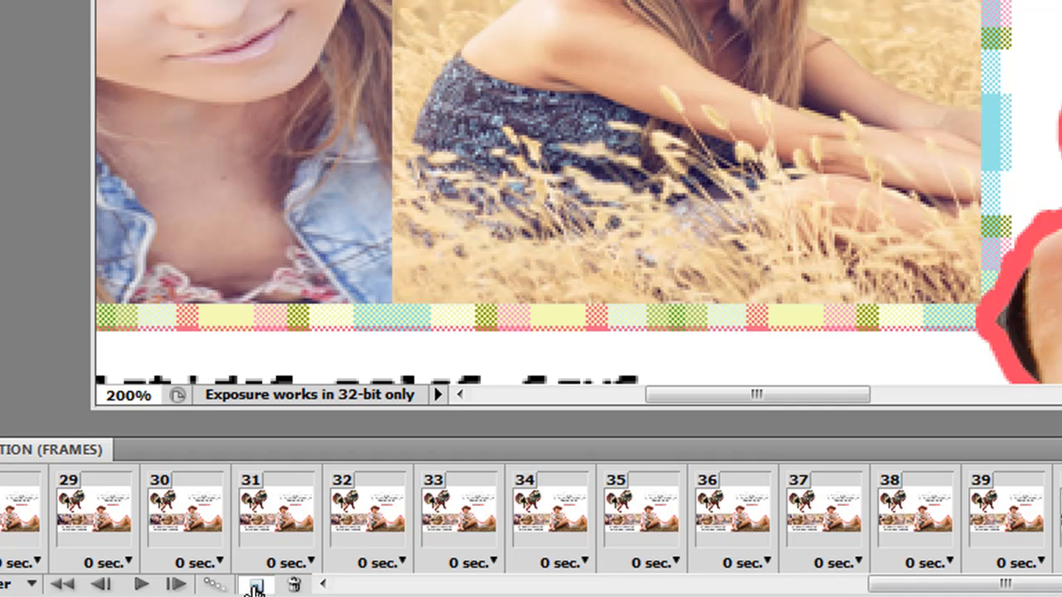
{"action": "mouse_move", "coordinate": [855, 147]}
{"action": "left_mouse_down"}
{"action": "mouse_move", "coordinate": [813, 137]}
{"action": "mouse_move", "coordinate": [842, 132]}
{"action": "left_mouse_up"}
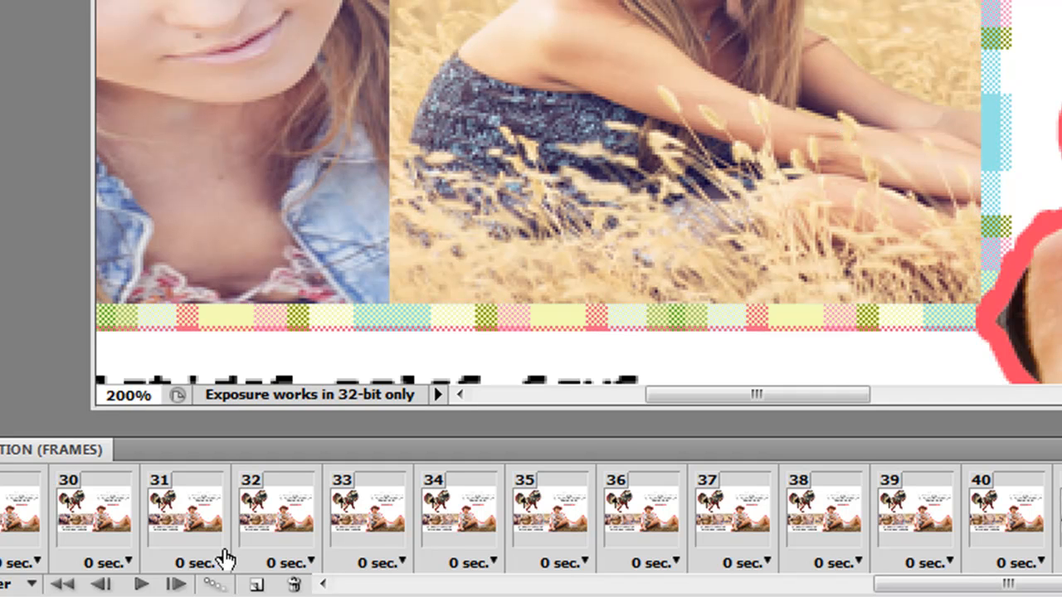
{"action": "left_click", "coordinate": [253, 587]}
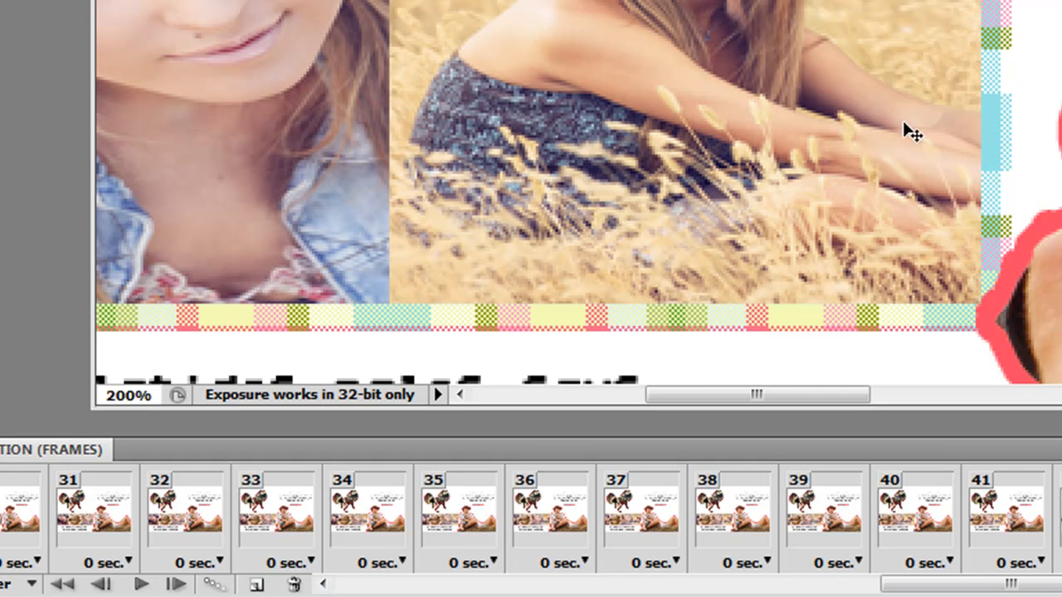
{"action": "left_click_drag", "start_coordinate": [918, 72], "coordinate": [929, 52]}
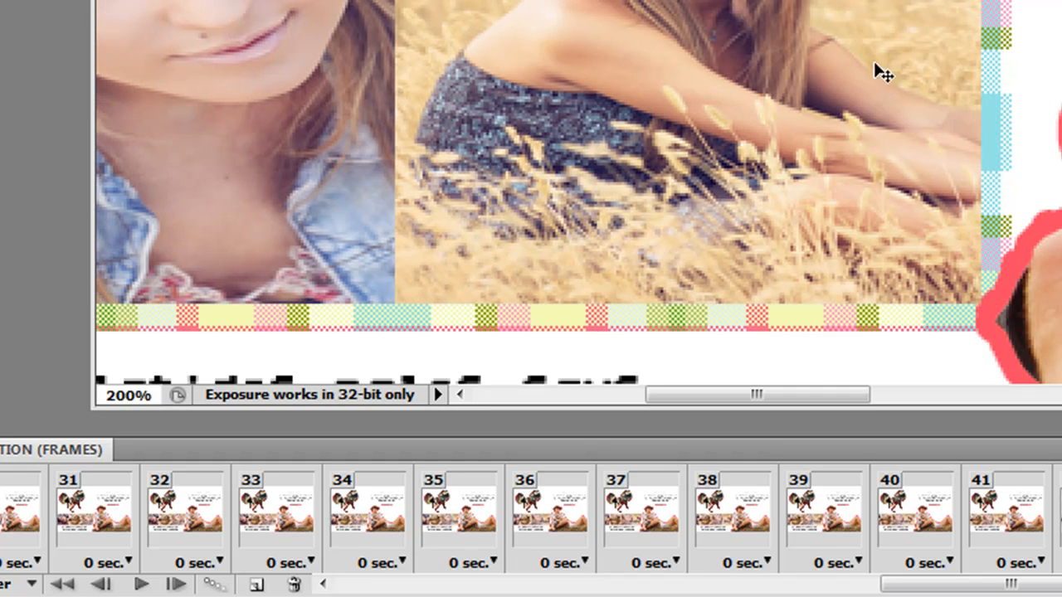
Check the whole strip, then play the animation from the first frame
{"action": "left_click_drag", "start_coordinate": [786, 395], "coordinate": [640, 398]}
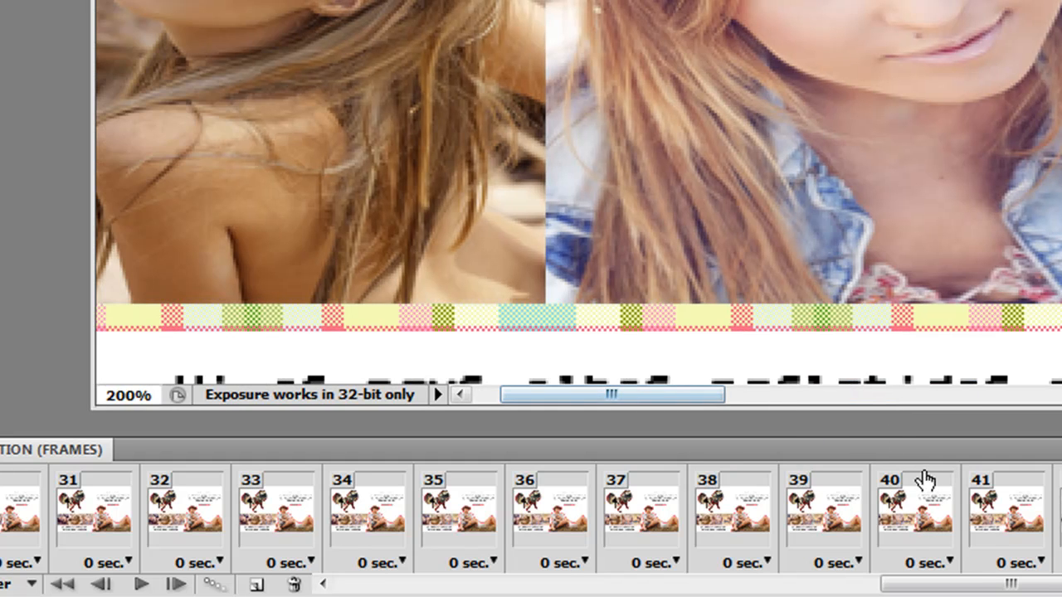
{"action": "key", "text": "ctrl+minus"}
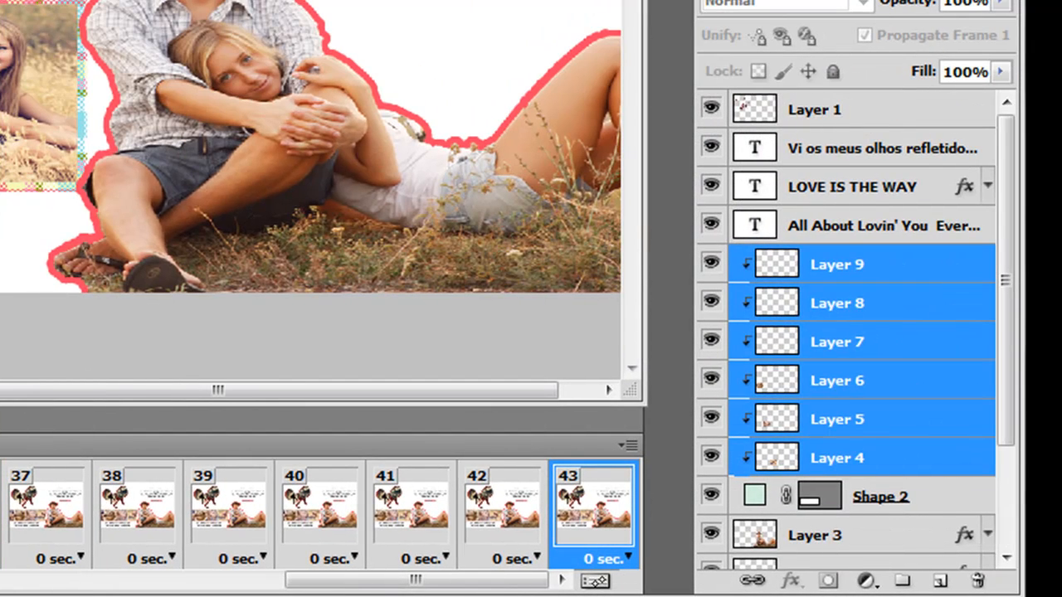
{"action": "left_click_drag", "start_coordinate": [531, 581], "coordinate": [2, 586]}
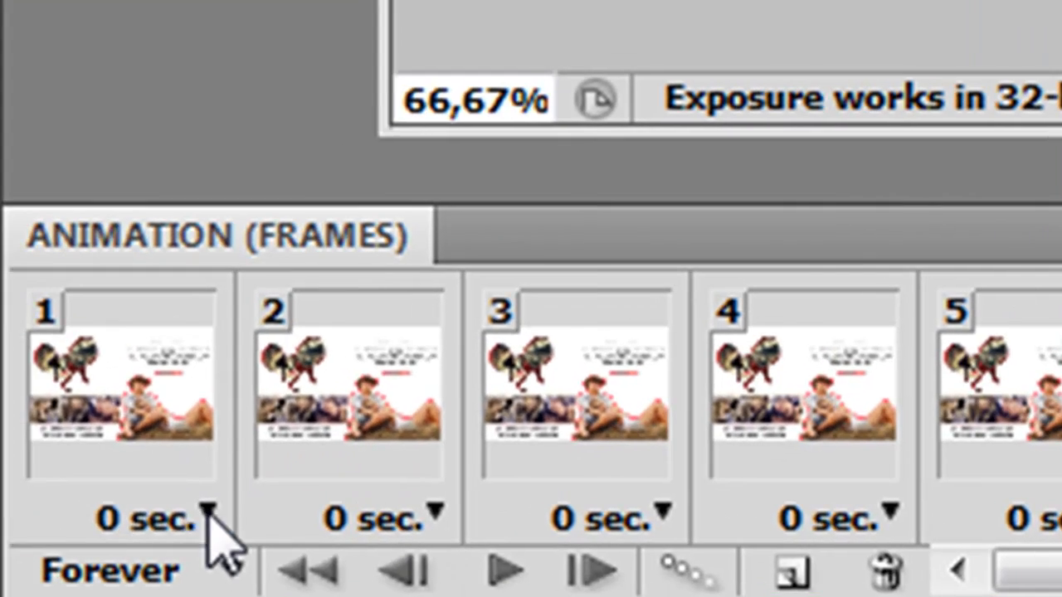
{"action": "left_click", "coordinate": [208, 511]}
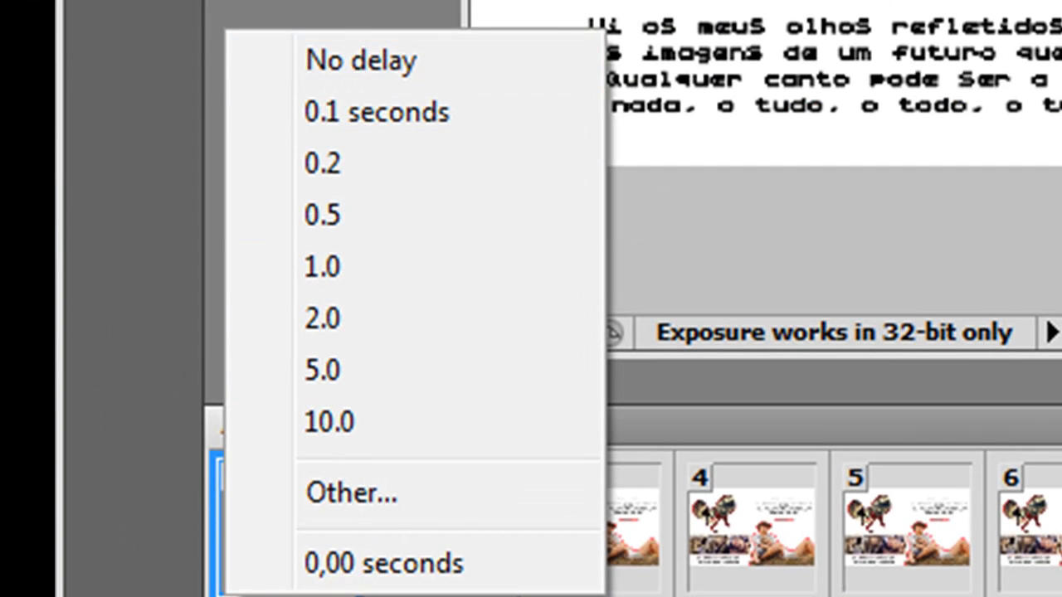
{"action": "key", "text": "Escape"}
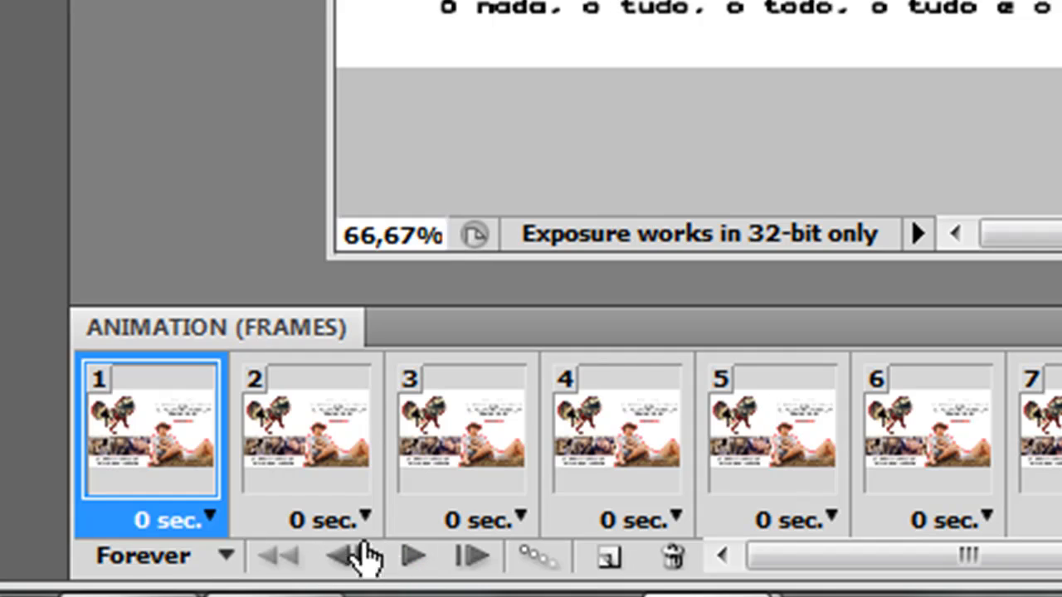
{"action": "left_click", "coordinate": [409, 557]}
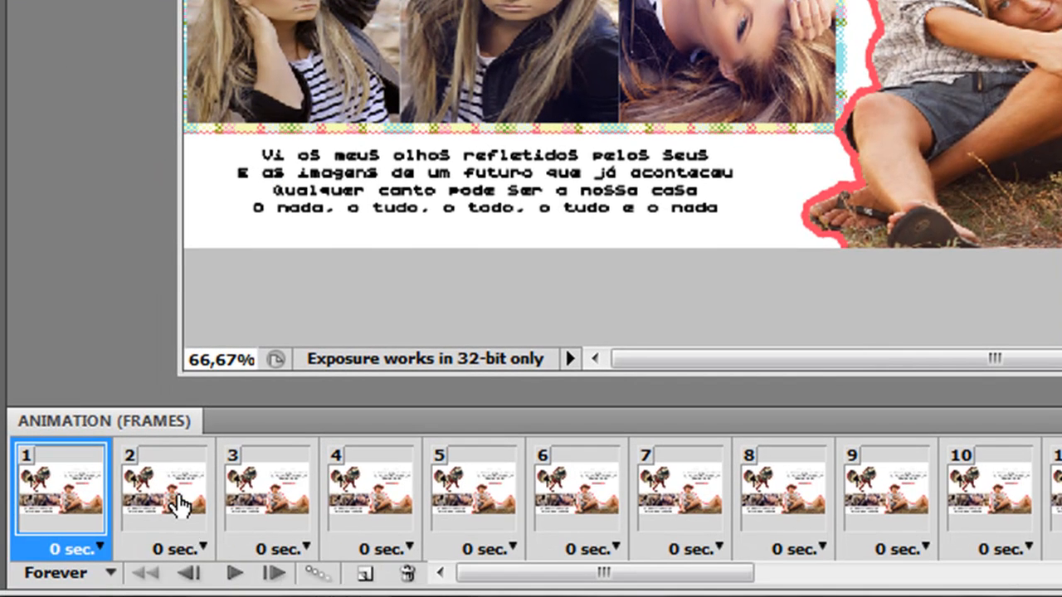
{"action": "left_click", "coordinate": [191, 503], "text": "ctrl"}
{"action": "left_click", "coordinate": [405, 503], "text": "ctrl"}
{"action": "left_click", "coordinate": [316, 494], "text": "ctrl"}
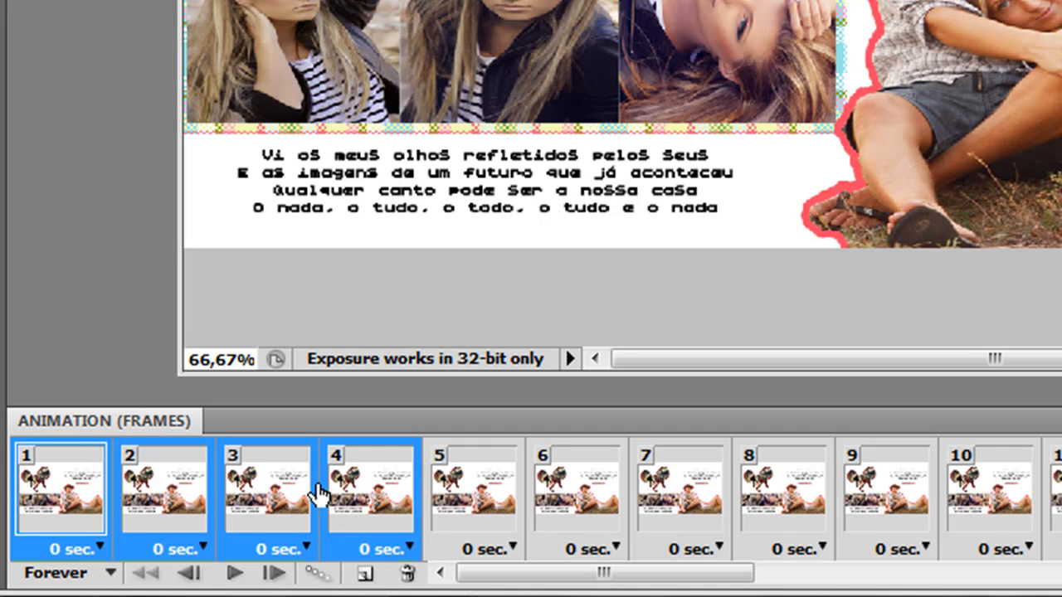
{"action": "left_click", "coordinate": [444, 503], "text": "ctrl"}
{"action": "left_click", "coordinate": [573, 500], "text": "ctrl"}
{"action": "left_click", "coordinate": [690, 501], "text": "ctrl"}
{"action": "left_click", "coordinate": [785, 493], "text": "ctrl"}
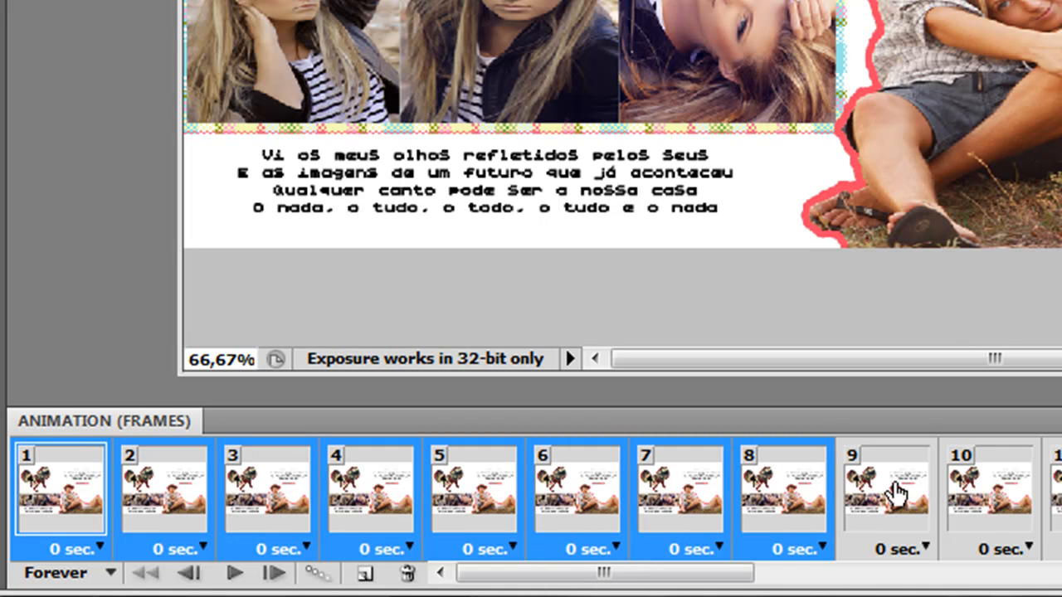
{"action": "left_click", "coordinate": [894, 494], "text": "ctrl"}
{"action": "left_click", "coordinate": [977, 493], "text": "ctrl"}
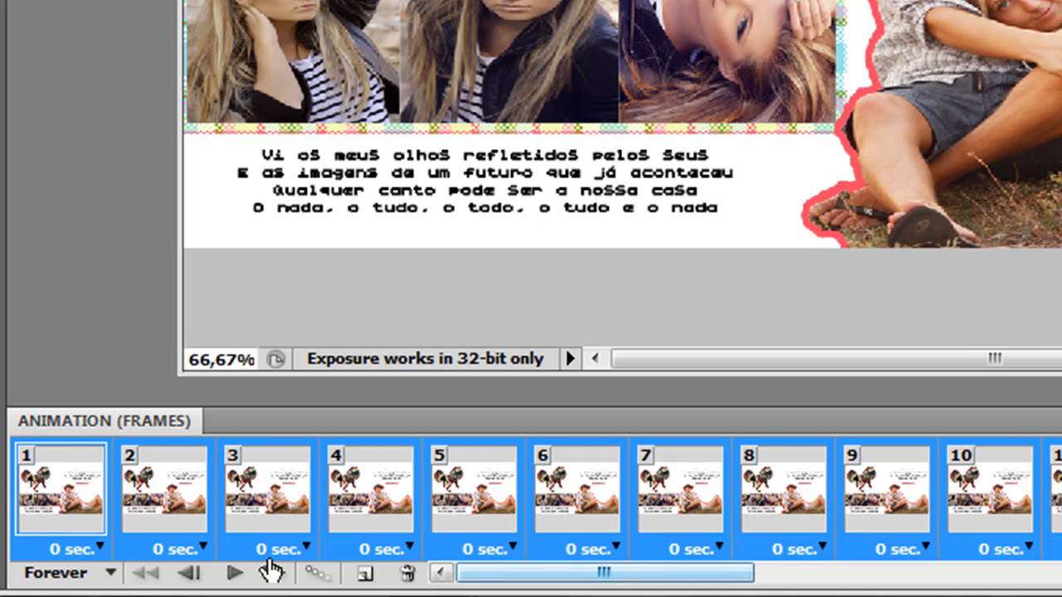
{"action": "left_click_drag", "start_coordinate": [548, 570], "coordinate": [1061, 573]}
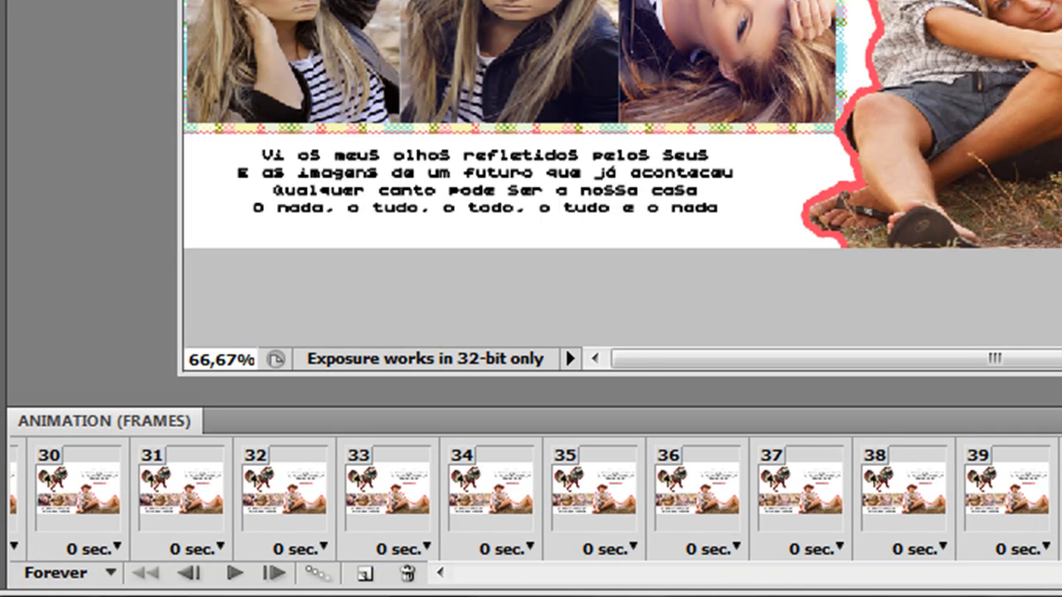
Select frames 36 through 43 together and apply a frame delay of 0,00 seconds to them
{"action": "left_click", "coordinate": [980, 495]}
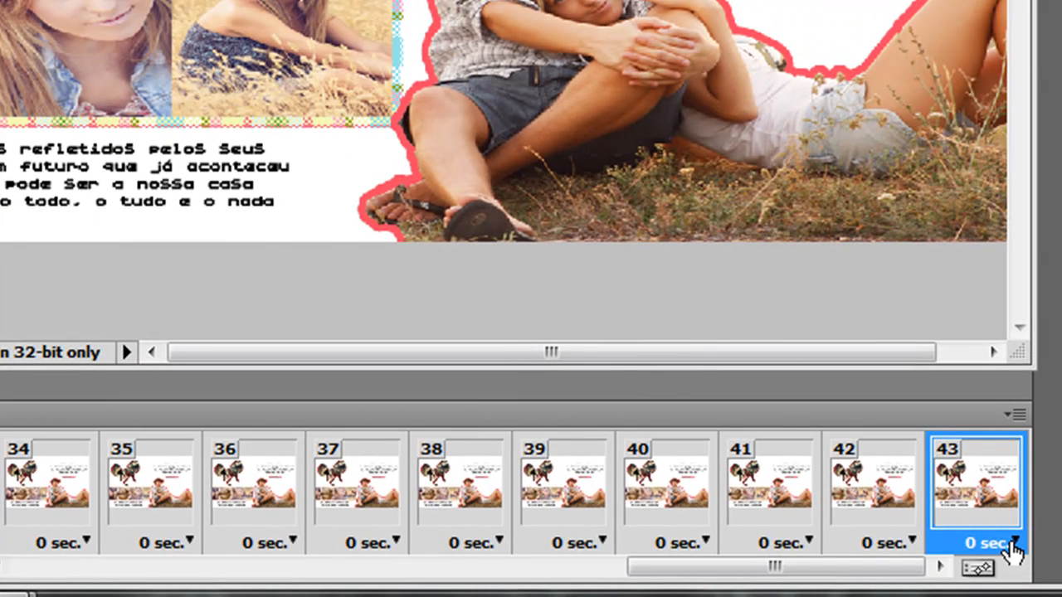
{"action": "left_click", "coordinate": [893, 503], "text": "ctrl"}
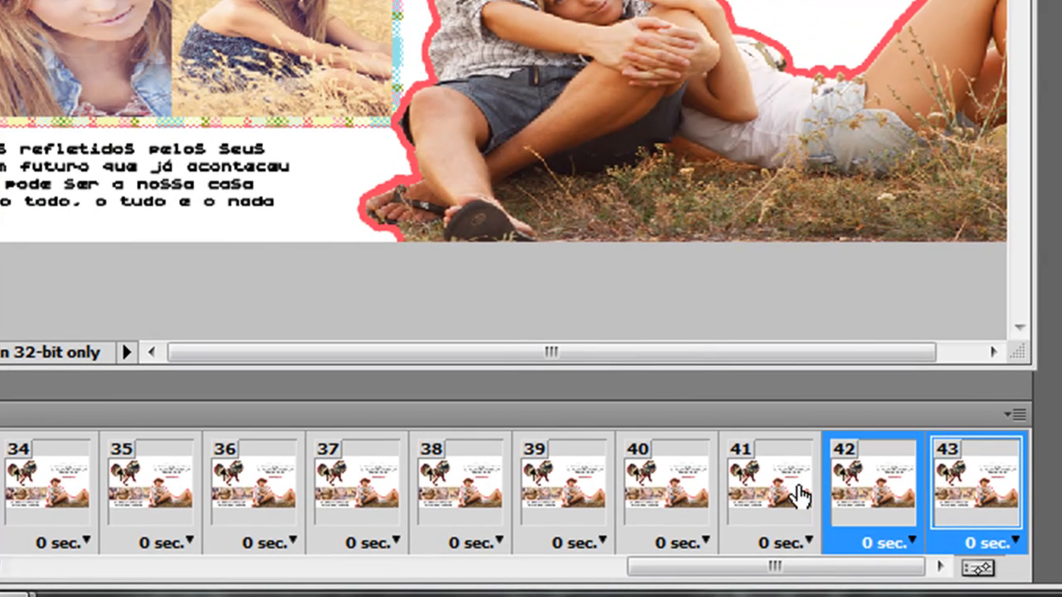
{"action": "left_click", "coordinate": [781, 496], "text": "ctrl"}
{"action": "left_click", "coordinate": [656, 490], "text": "ctrl"}
{"action": "left_click", "coordinate": [539, 480], "text": "ctrl"}
{"action": "left_click", "coordinate": [461, 480], "text": "ctrl"}
{"action": "left_click", "coordinate": [369, 473], "text": "ctrl"}
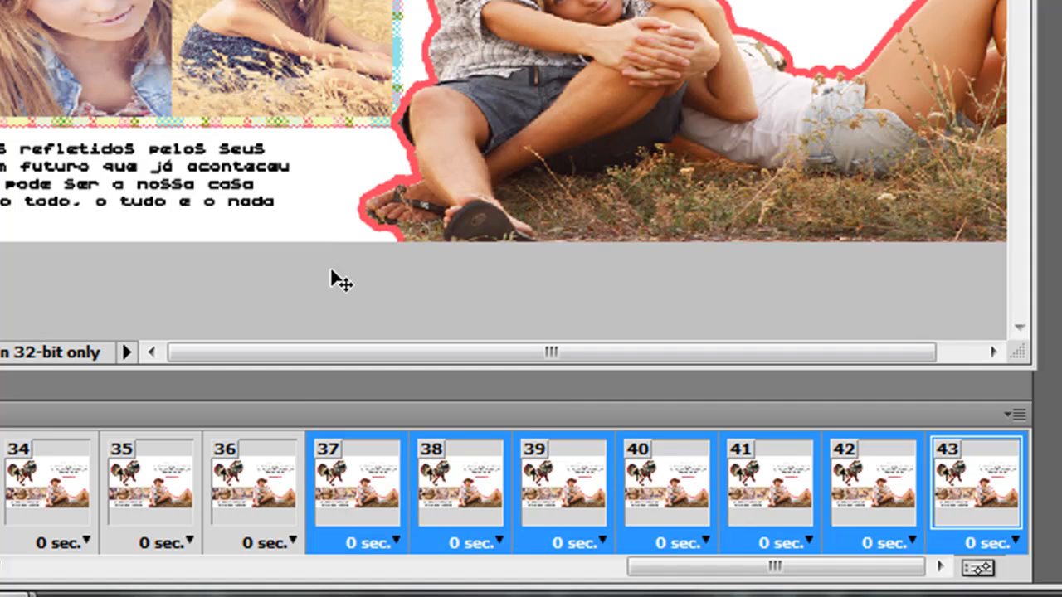
{"action": "left_click", "coordinate": [252, 515], "text": "ctrl"}
{"action": "left_click", "coordinate": [1013, 541]}
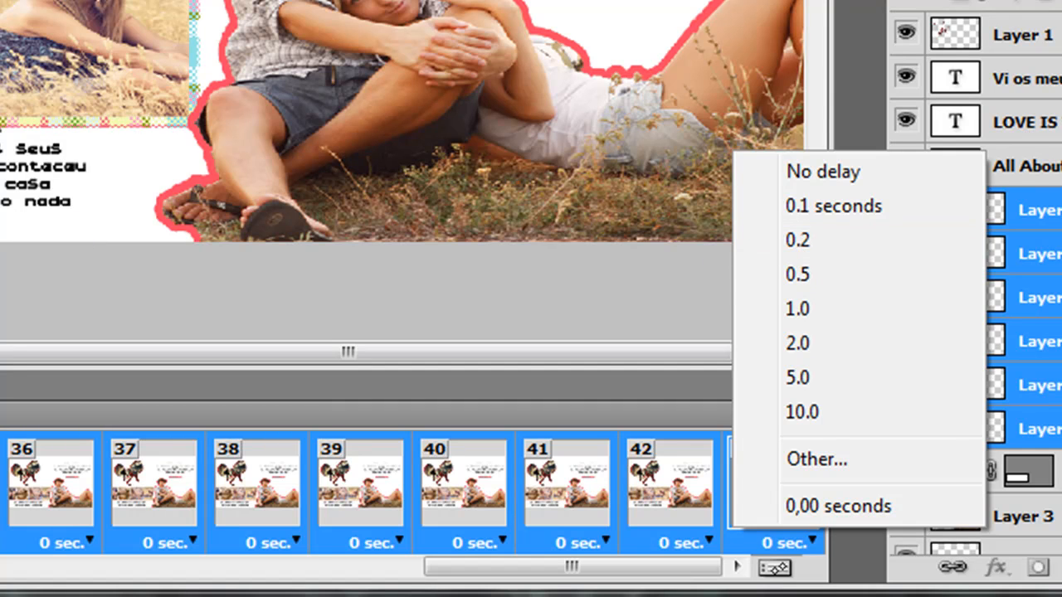
{"action": "left_click", "coordinate": [794, 518]}
{"action": "left_click_drag", "start_coordinate": [688, 565], "coordinate": [166, 566]}
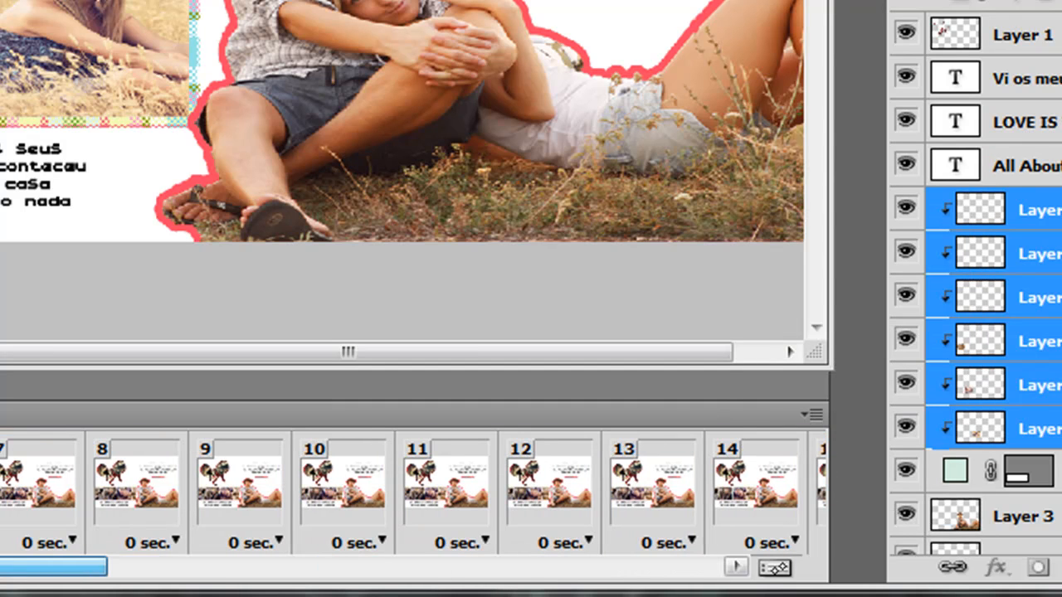
Duplicate Layer 4 through Layer 9 together within the Untitled-1 document on frame 43
{"action": "left_click", "coordinate": [2, 492]}
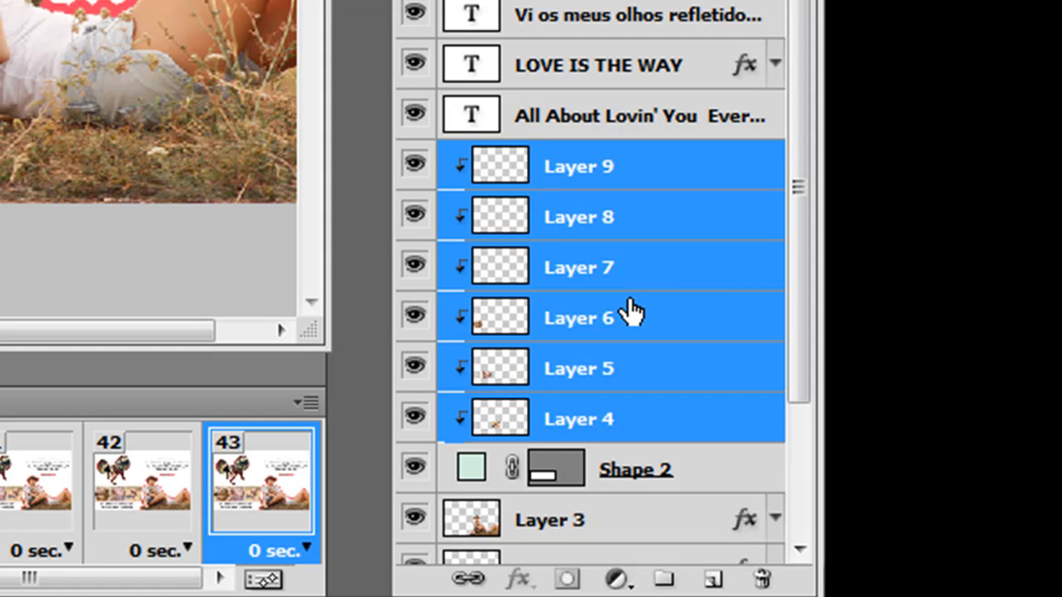
{"action": "right_click", "coordinate": [678, 433]}
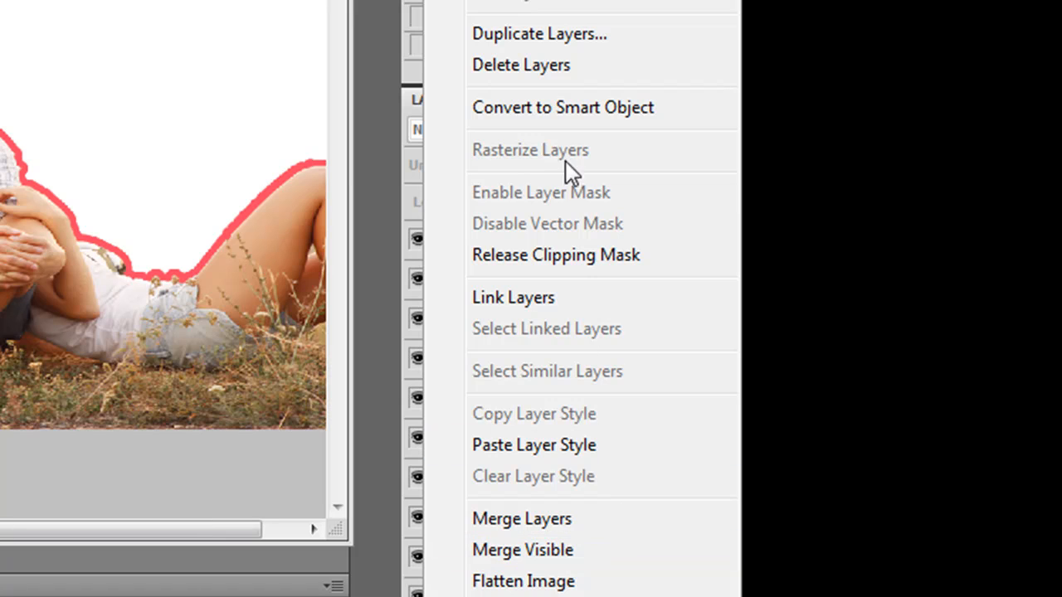
{"action": "left_click", "coordinate": [574, 36]}
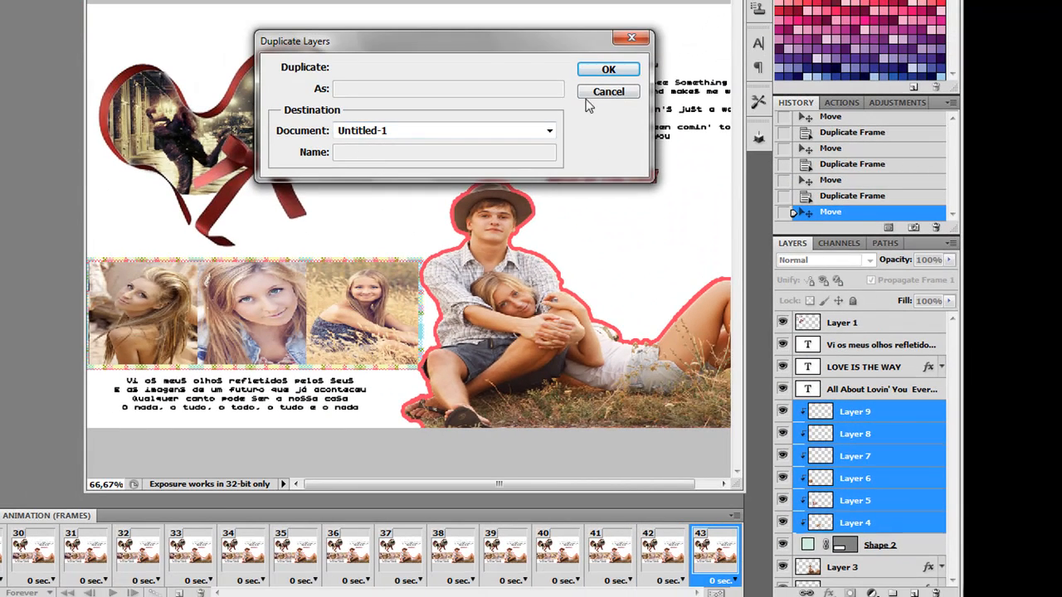
{"action": "left_click", "coordinate": [606, 69]}
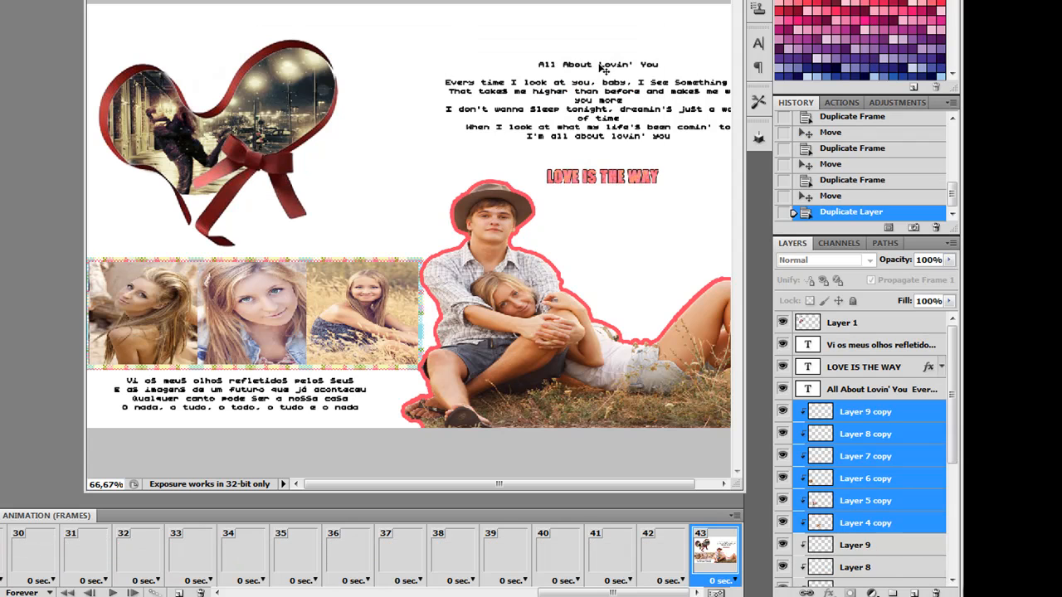
{"action": "left_click_drag", "start_coordinate": [953, 413], "coordinate": [961, 449]}
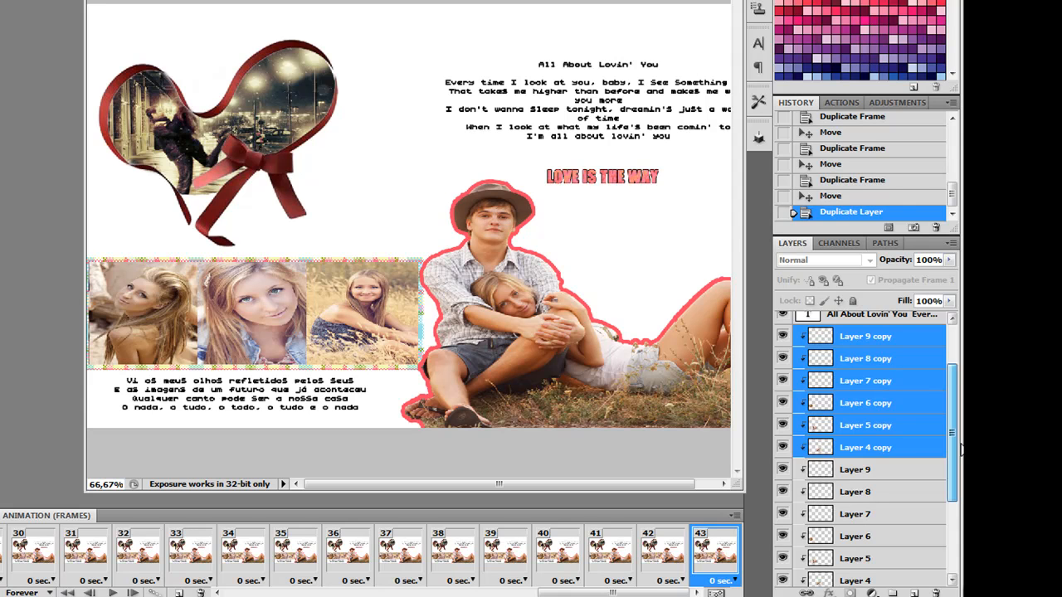
{"action": "mouse_move", "coordinate": [961, 449]}
{"action": "left_mouse_down"}
{"action": "mouse_move", "coordinate": [962, 478]}
{"action": "mouse_move", "coordinate": [963, 436]}
{"action": "left_mouse_up"}
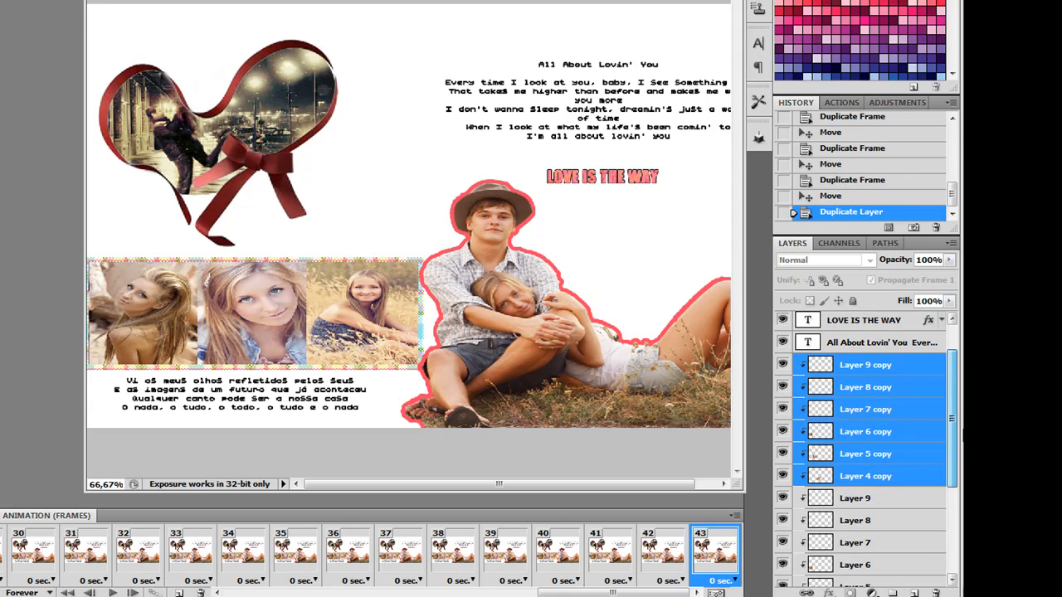
{"action": "left_click", "coordinate": [824, 371], "text": "ctrl"}
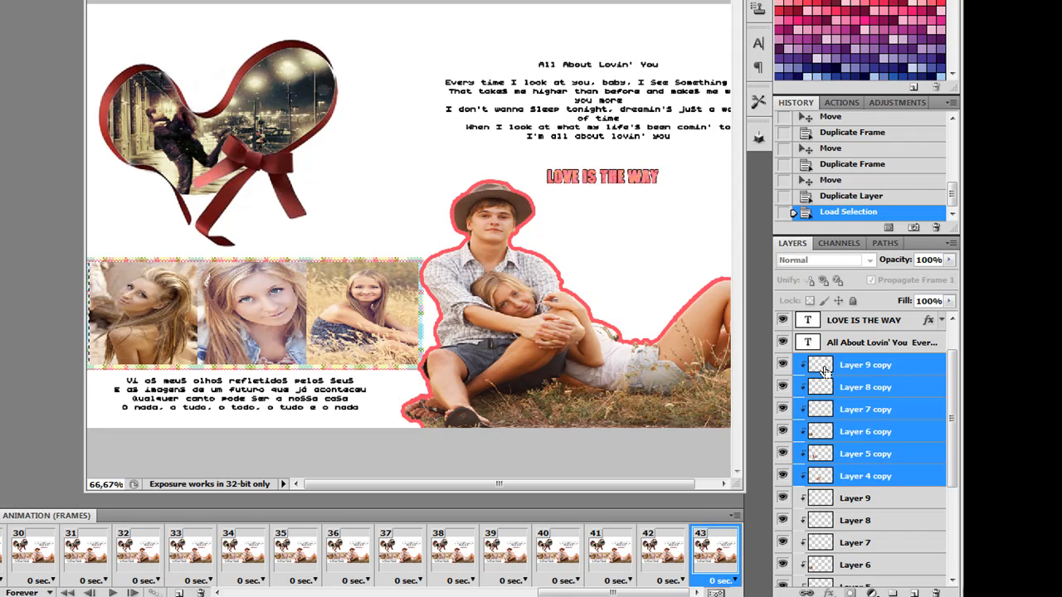
{"action": "key", "text": "ctrl+d"}
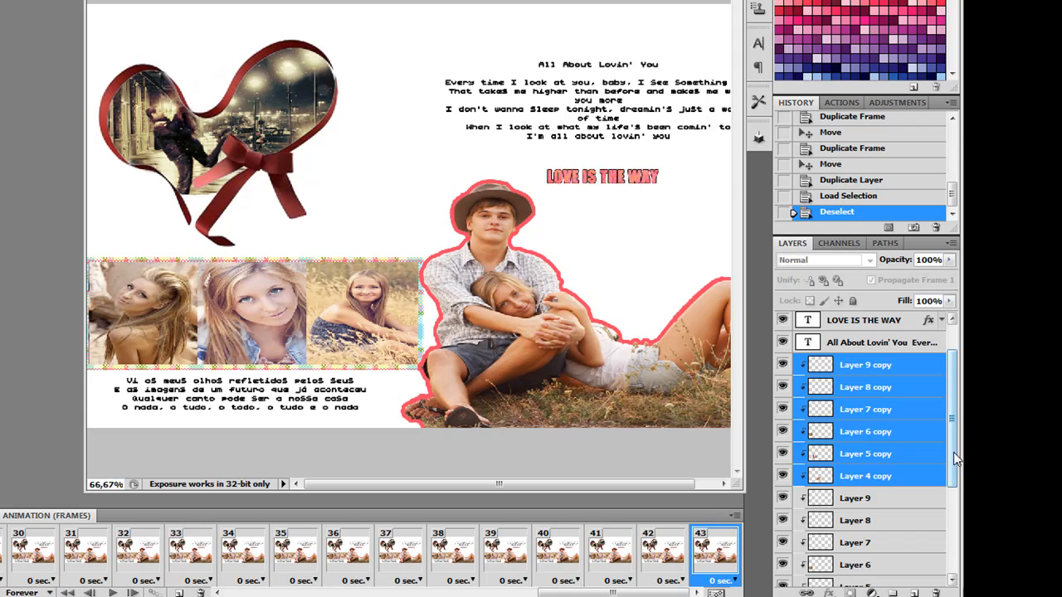
Hide the original Layer 4 through Layer 9 on frame 43, leaving their copies shown and selected
{"action": "scroll", "coordinate": [950, 498], "scroll_direction": "down", "scroll_amount": 5}
{"action": "scroll", "coordinate": [956, 514], "scroll_direction": "up", "scroll_amount": 5}
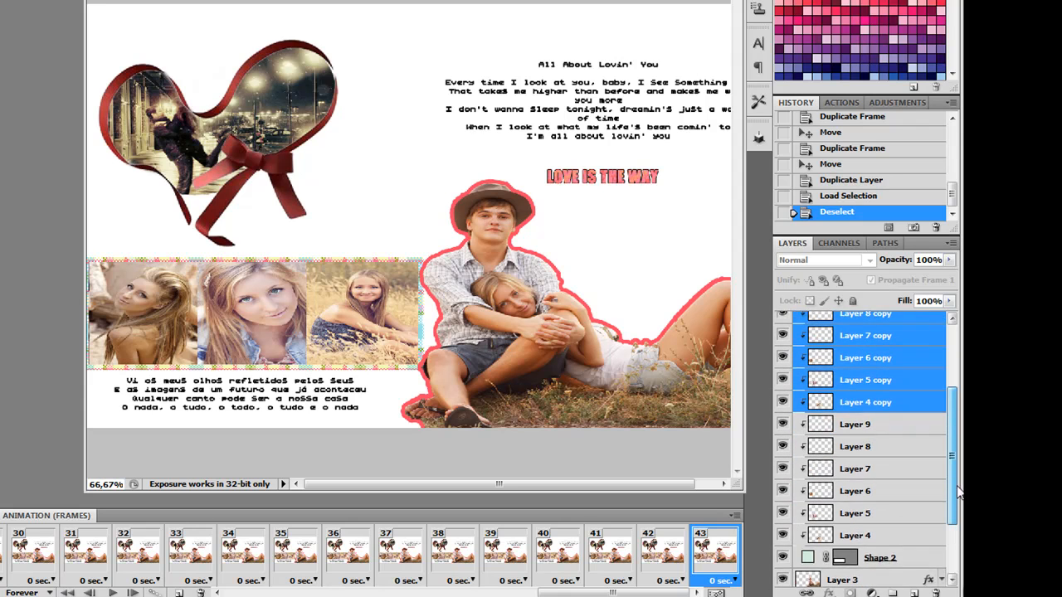
{"action": "scroll", "coordinate": [951, 465], "scroll_direction": "down", "scroll_amount": 1}
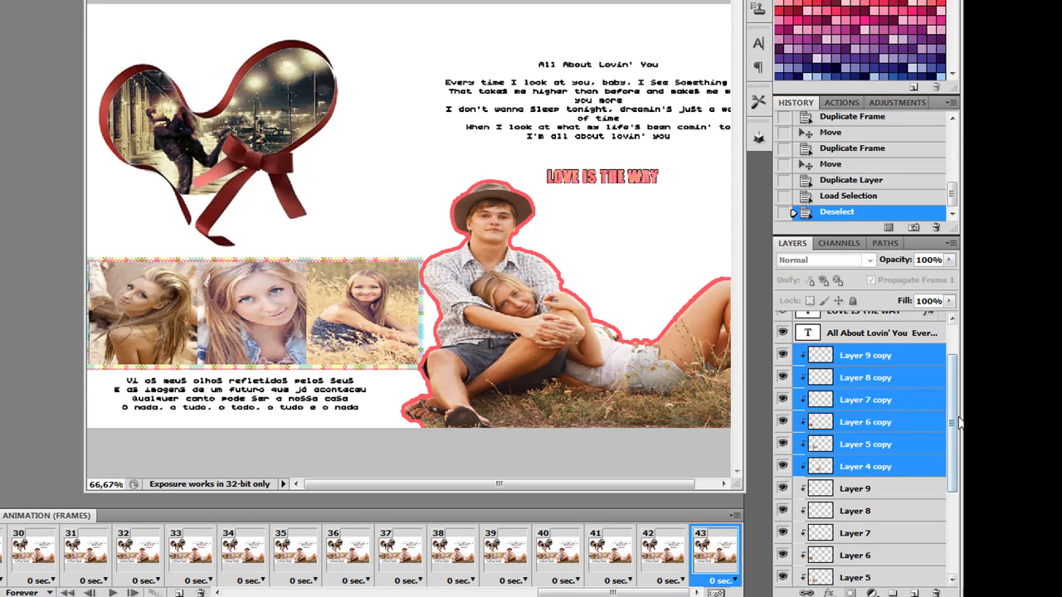
{"action": "left_click", "coordinate": [782, 489]}
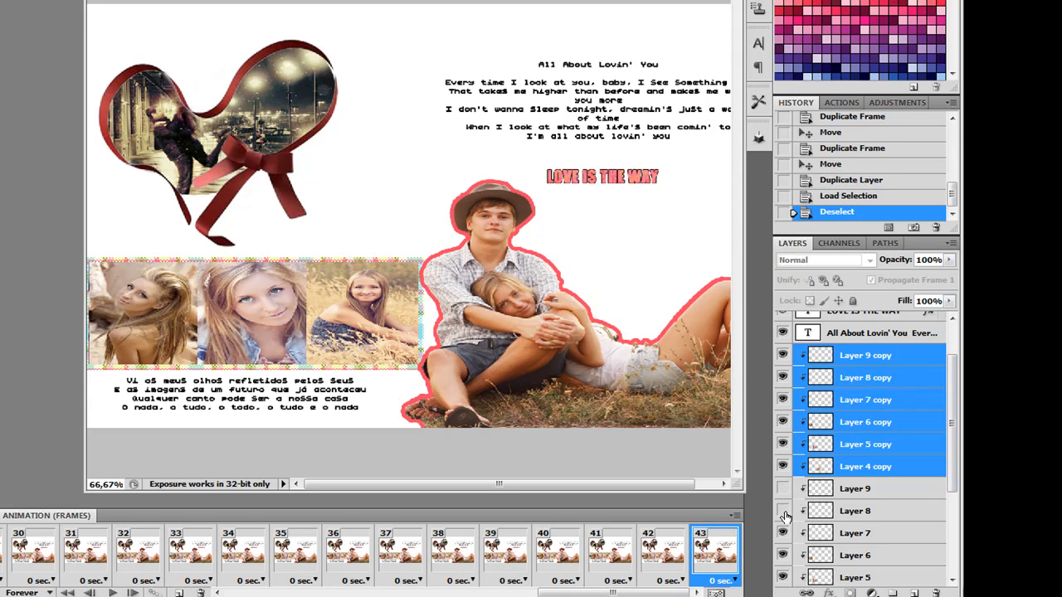
{"action": "scroll", "coordinate": [785, 516], "scroll_direction": "down", "scroll_amount": 3}
{"action": "left_click", "coordinate": [783, 467]}
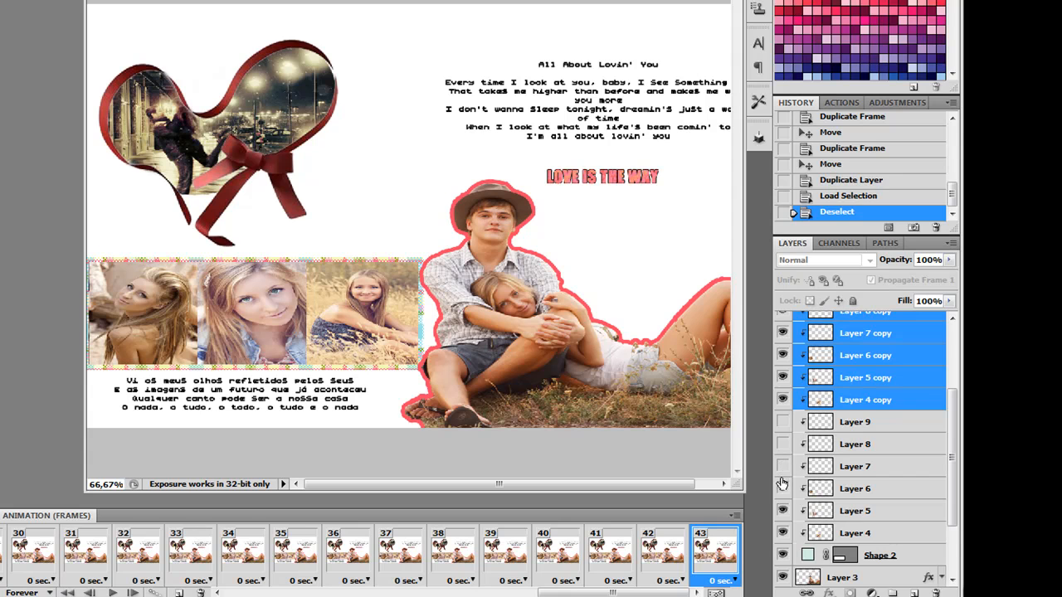
{"action": "left_click", "coordinate": [782, 511]}
{"action": "left_click", "coordinate": [782, 533]}
Slide the copied photo layers right until the striped-shirt photo sits at the strip's right end
{"action": "left_click_drag", "start_coordinate": [300, 303], "coordinate": [453, 306]}
{"action": "left_click_drag", "start_coordinate": [186, 308], "coordinate": [354, 307]}
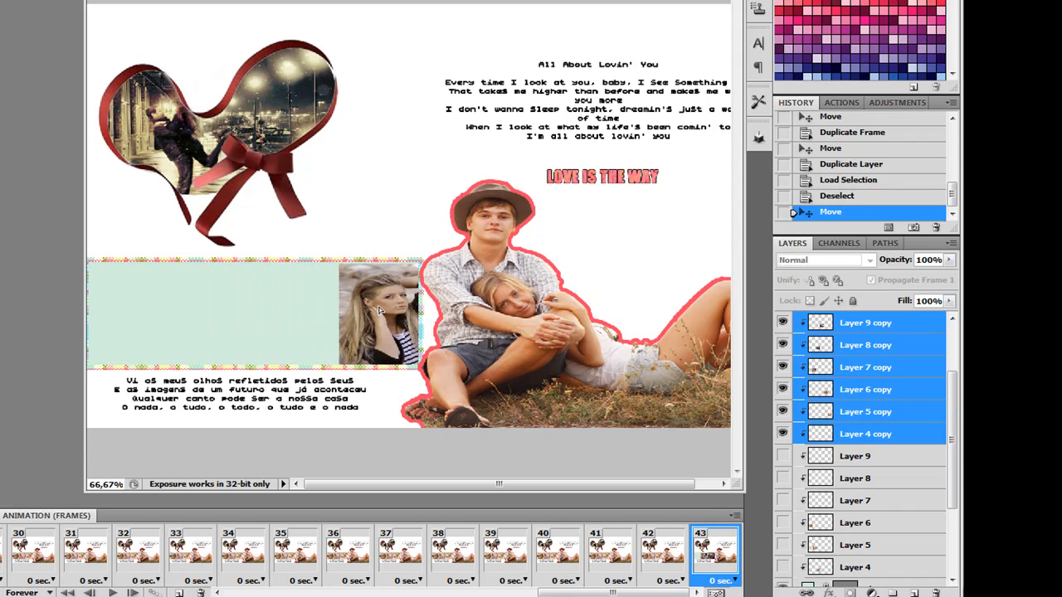